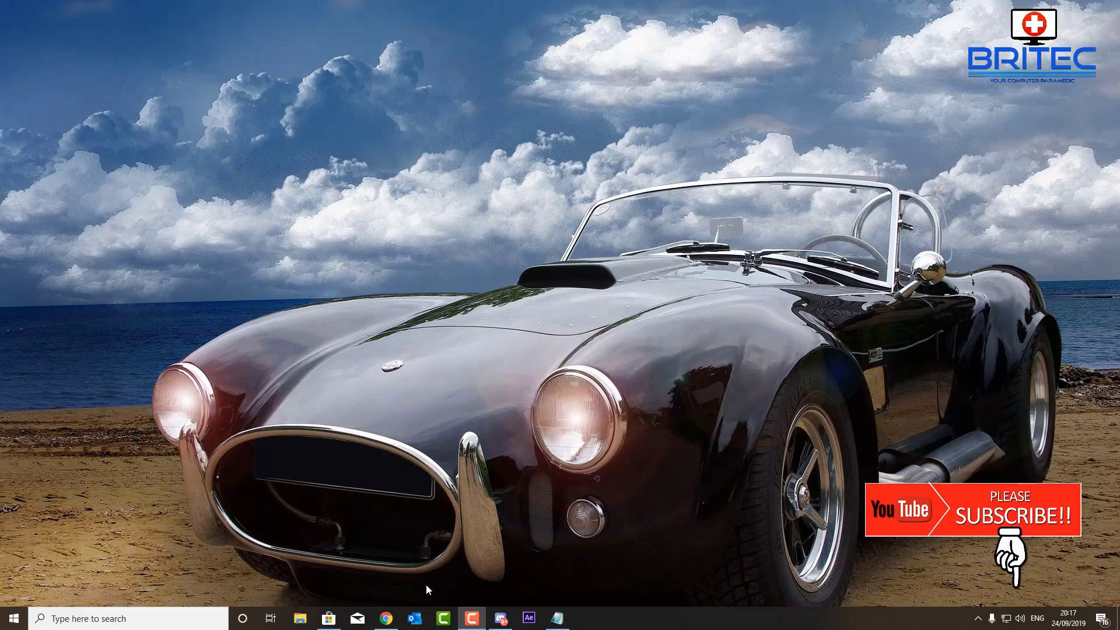
Search Windows for "photos" and open the Photos app.
left_click(180, 621)
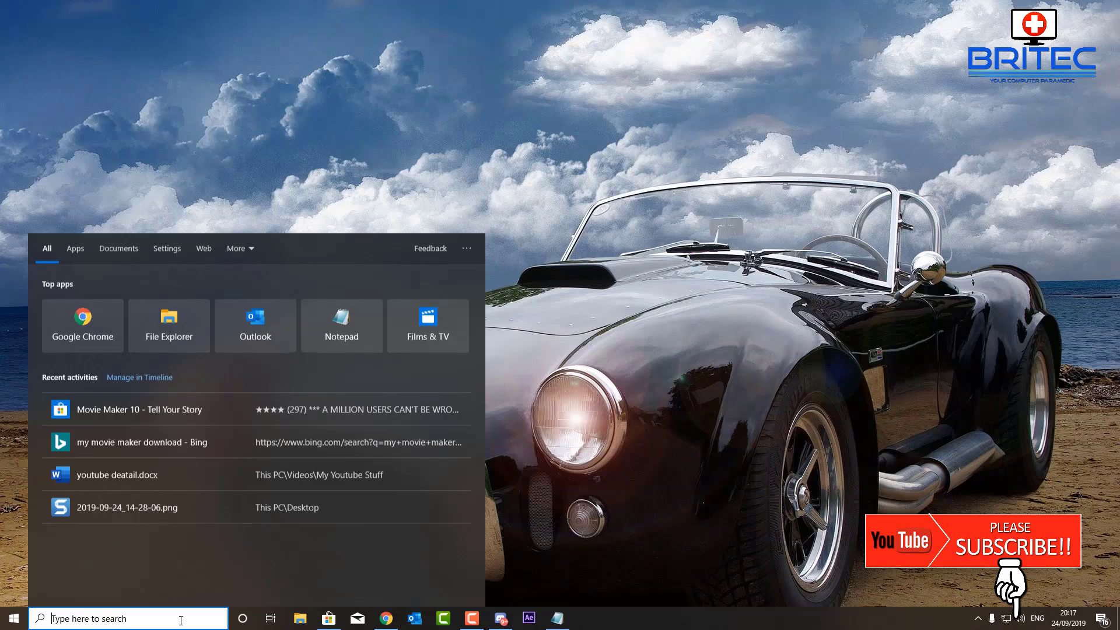
type("phot")
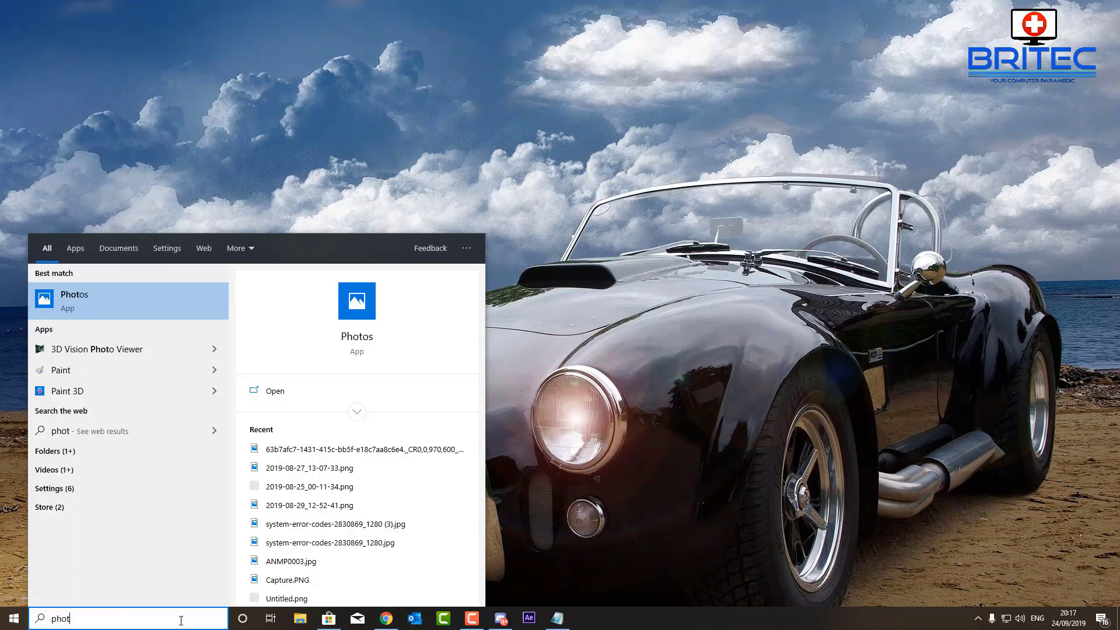
type("os")
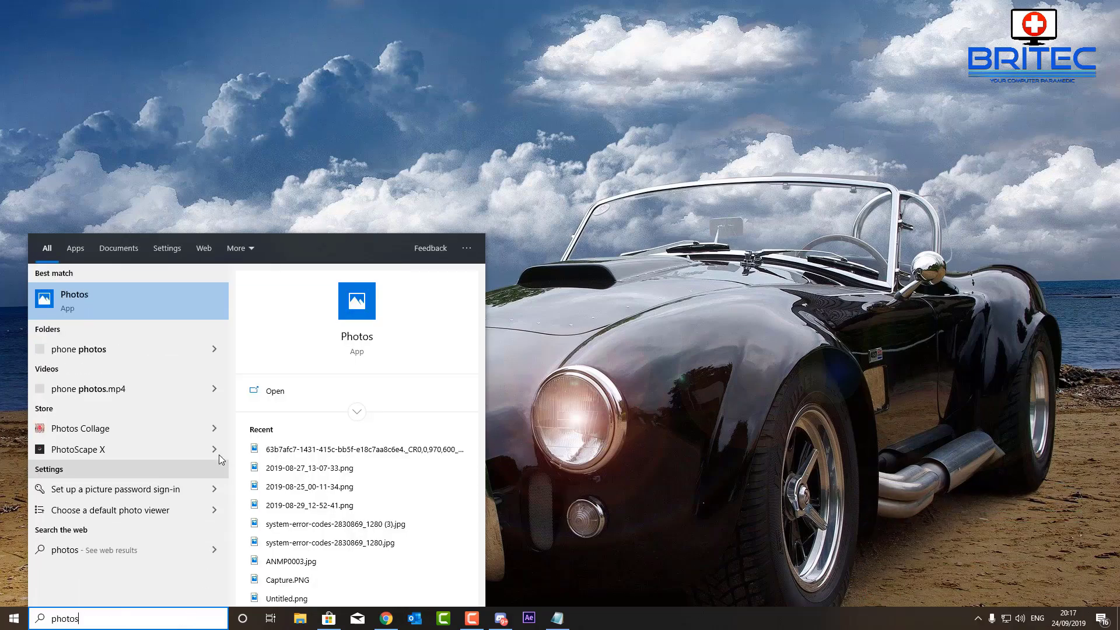
left_click(99, 306)
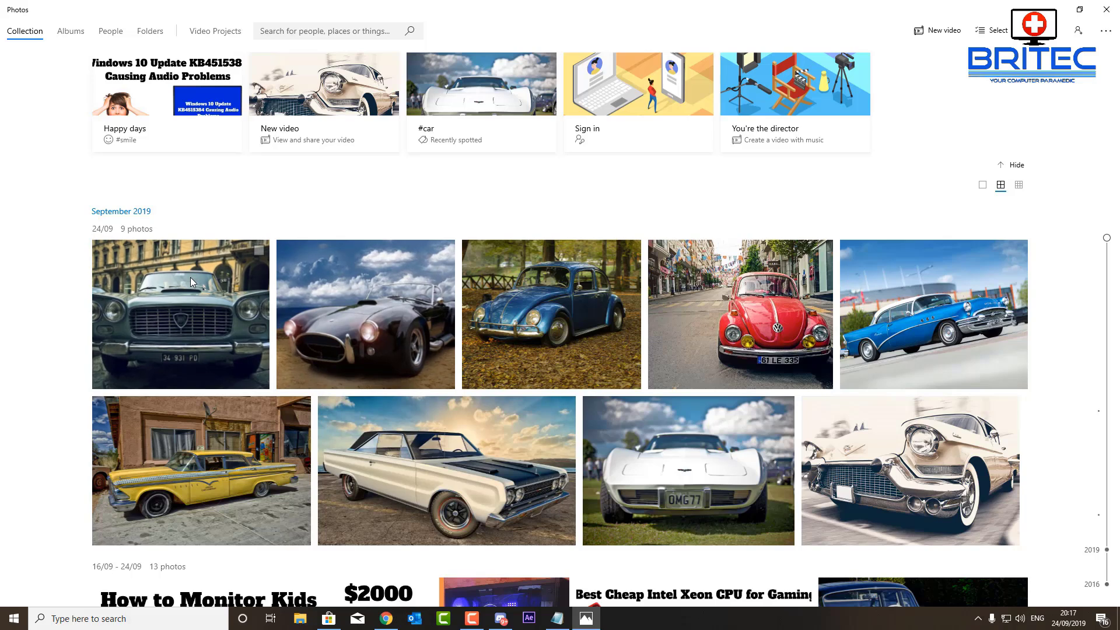
Create a blank video project from Video Projects and name it "Car Show".
mouse_move(161, 95)
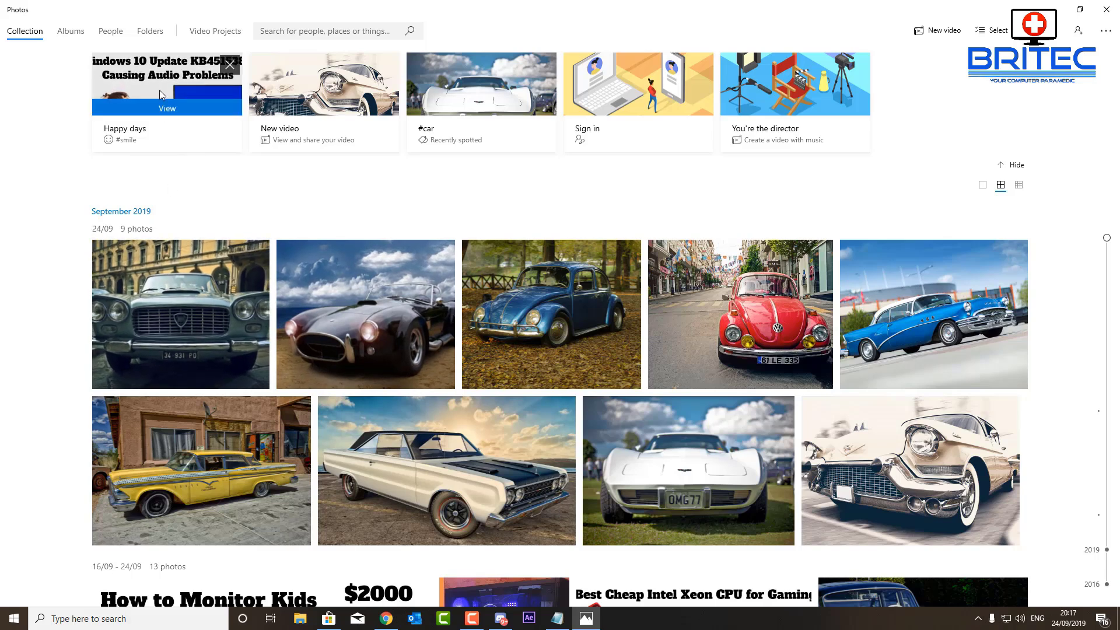
left_click(216, 32)
mouse_move(187, 284)
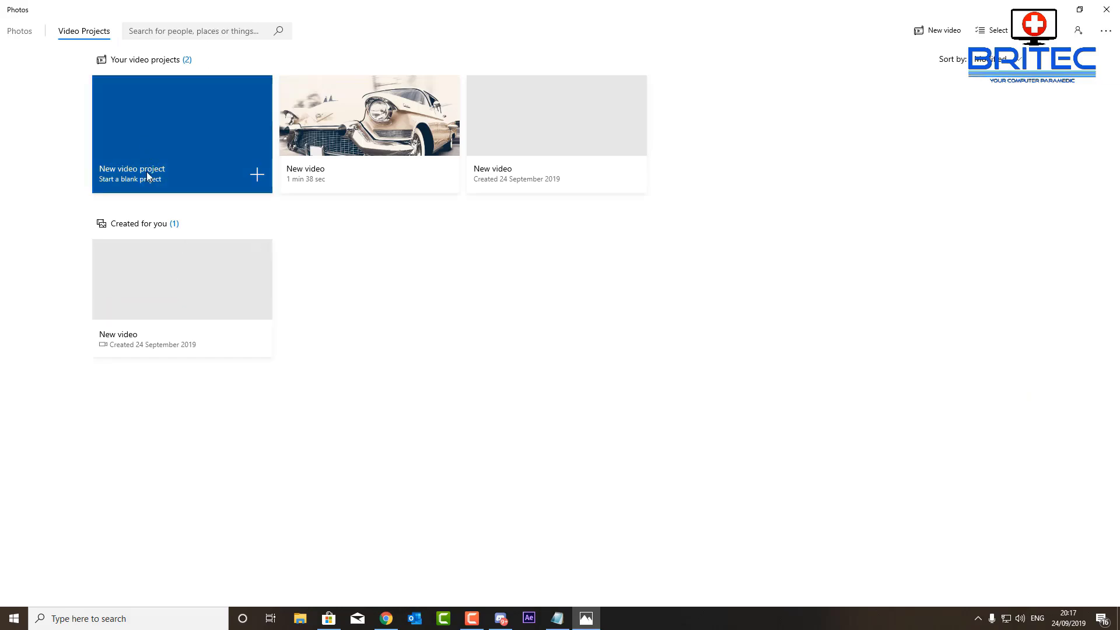
left_click(194, 174)
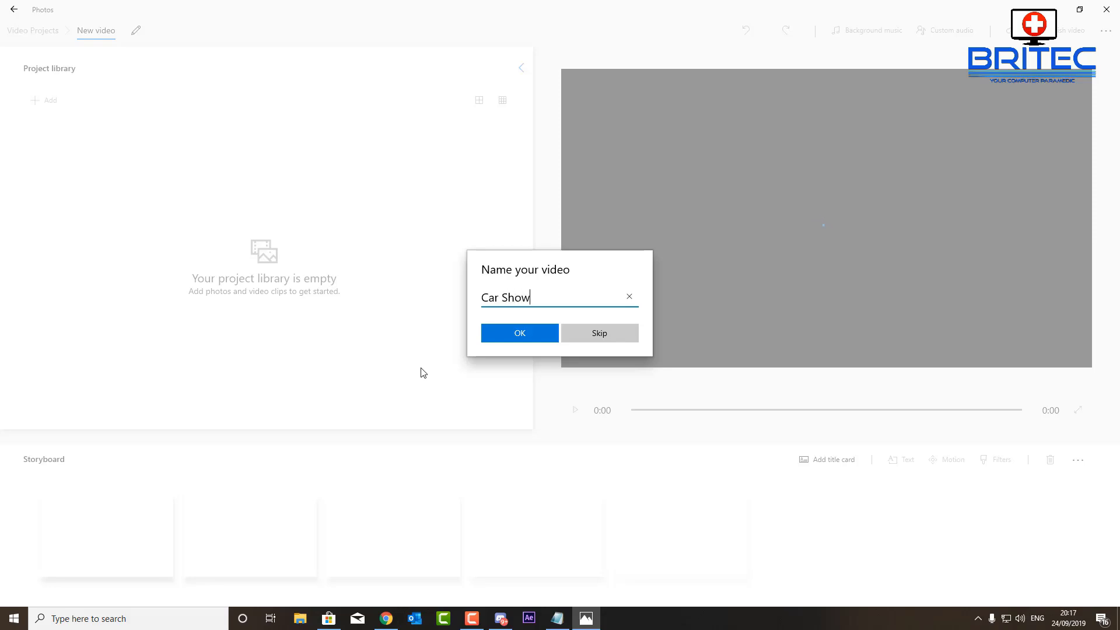
left_click(499, 341)
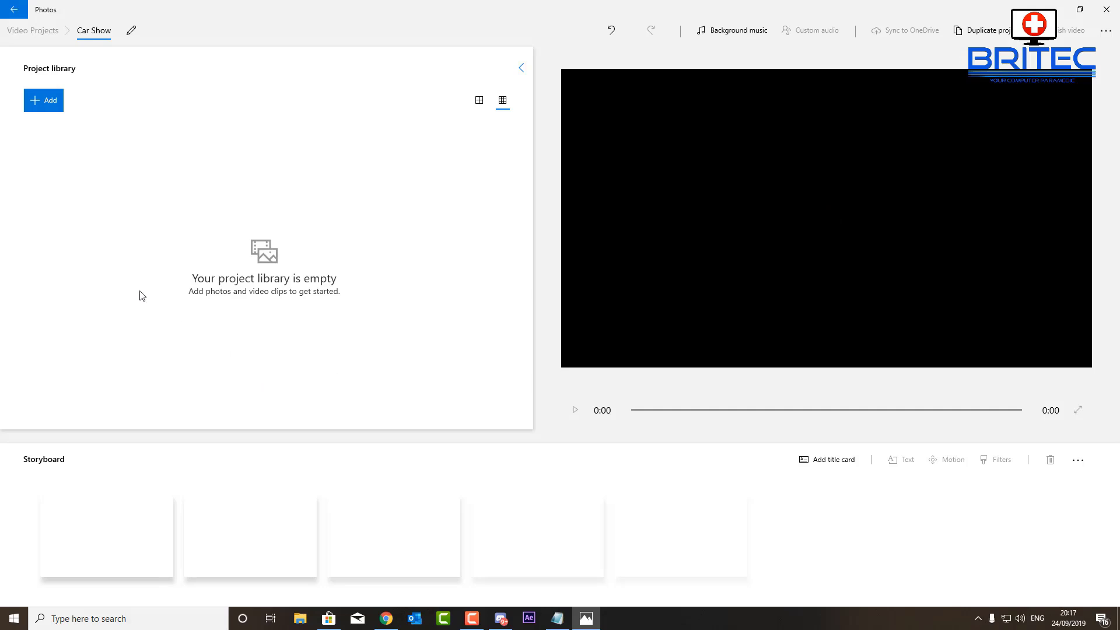
Import every picture from the Desktop "cars" folder on this PC into the project library and place them all in the storyboard.
left_click(45, 108)
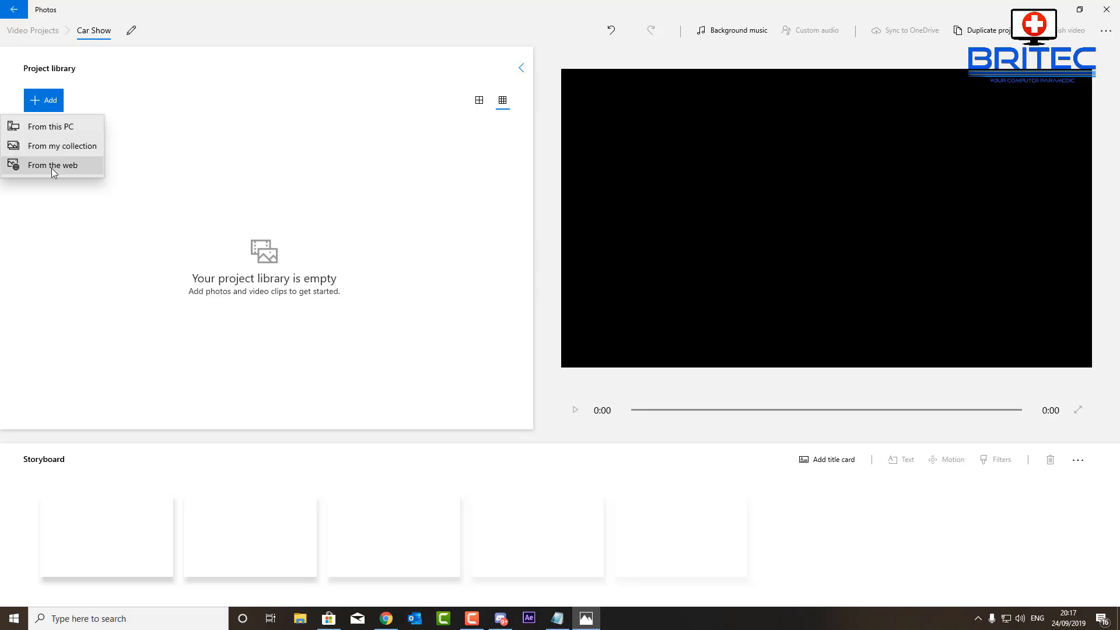
left_click(53, 128)
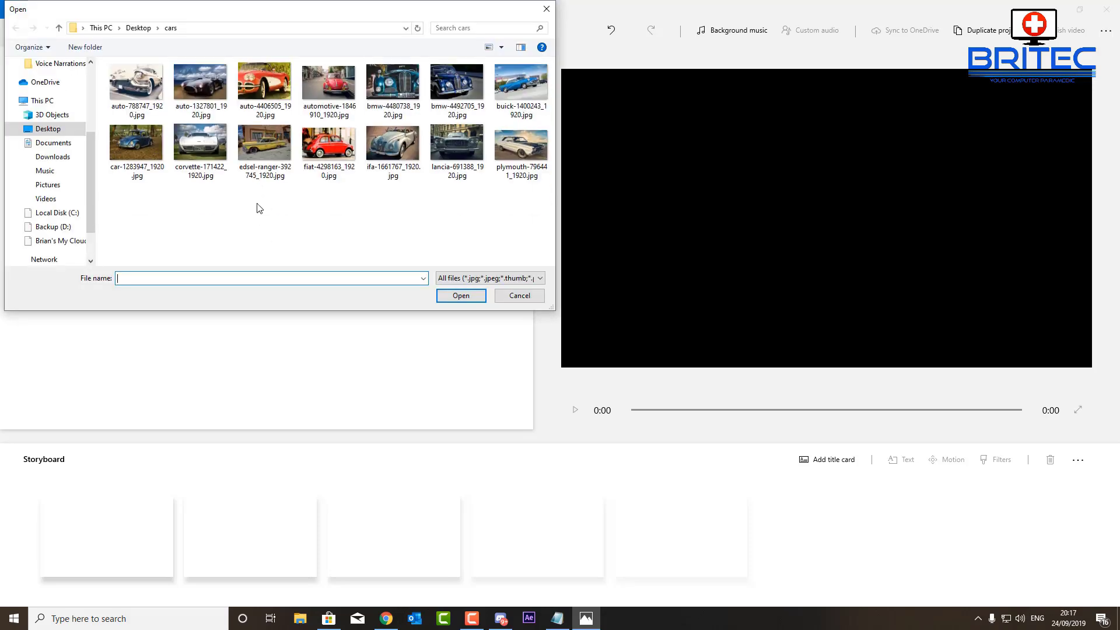
left_click_drag(237, 11, 489, 141)
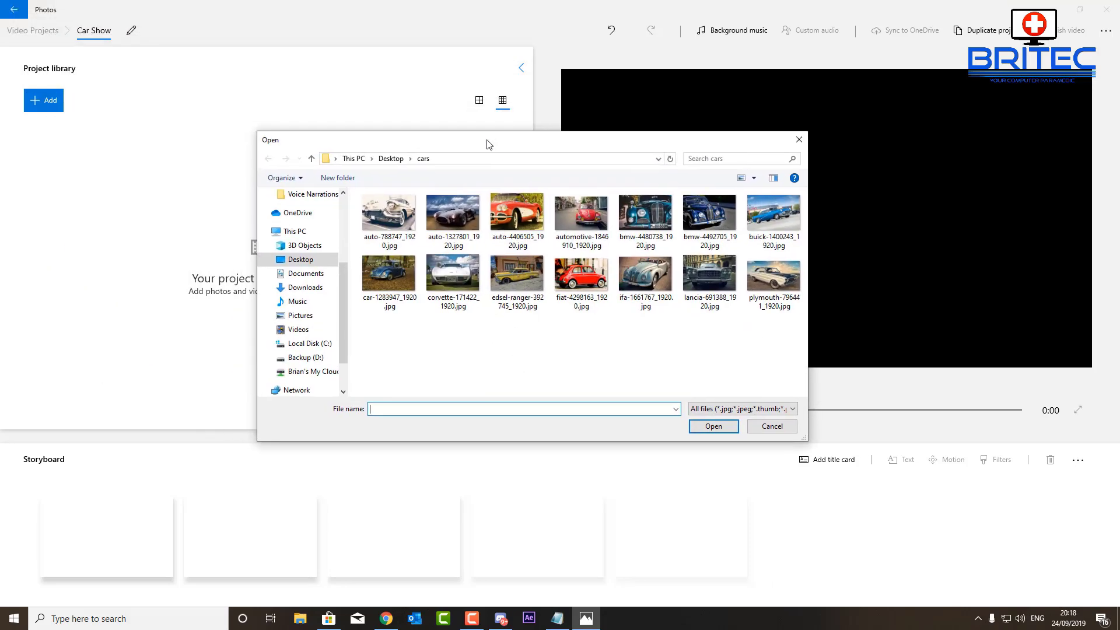
left_click_drag(692, 318, 363, 197)
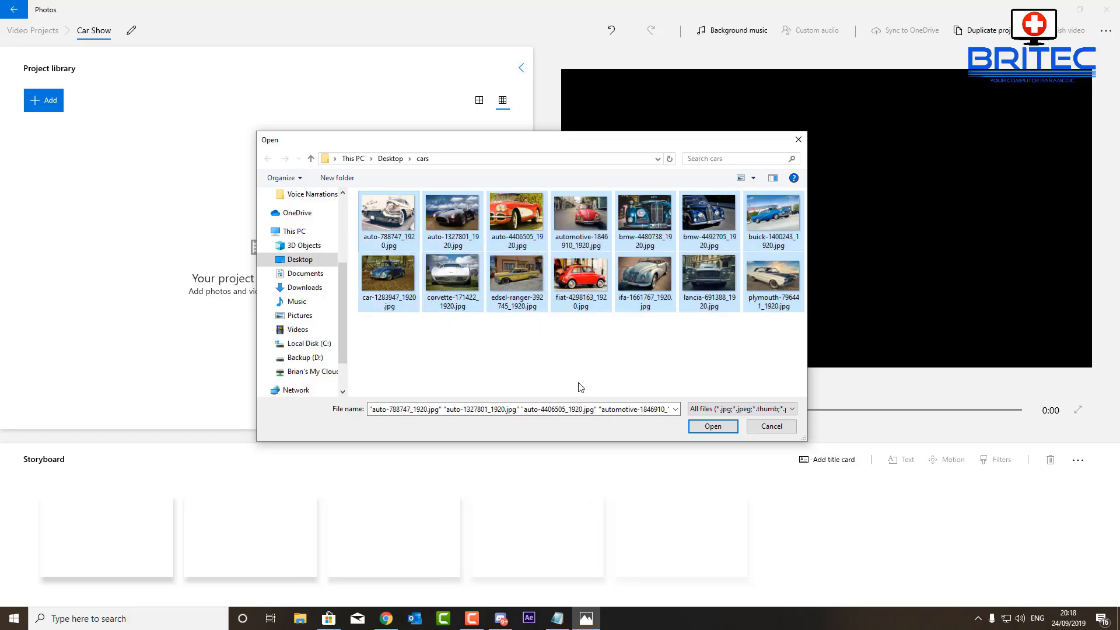
left_click(714, 427)
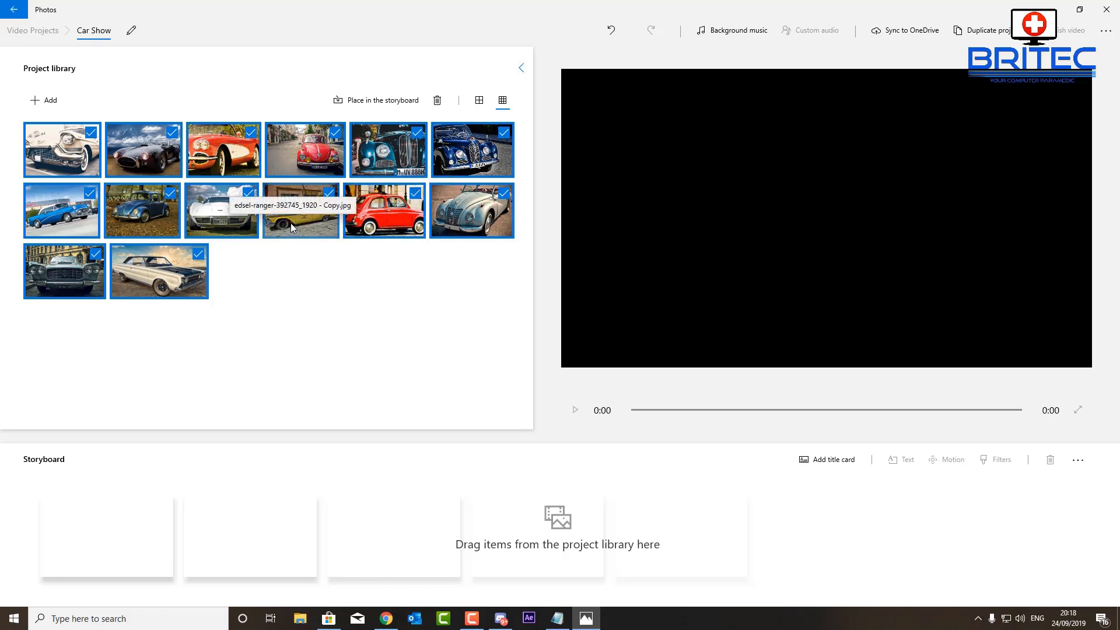
left_click_drag(291, 223, 107, 526)
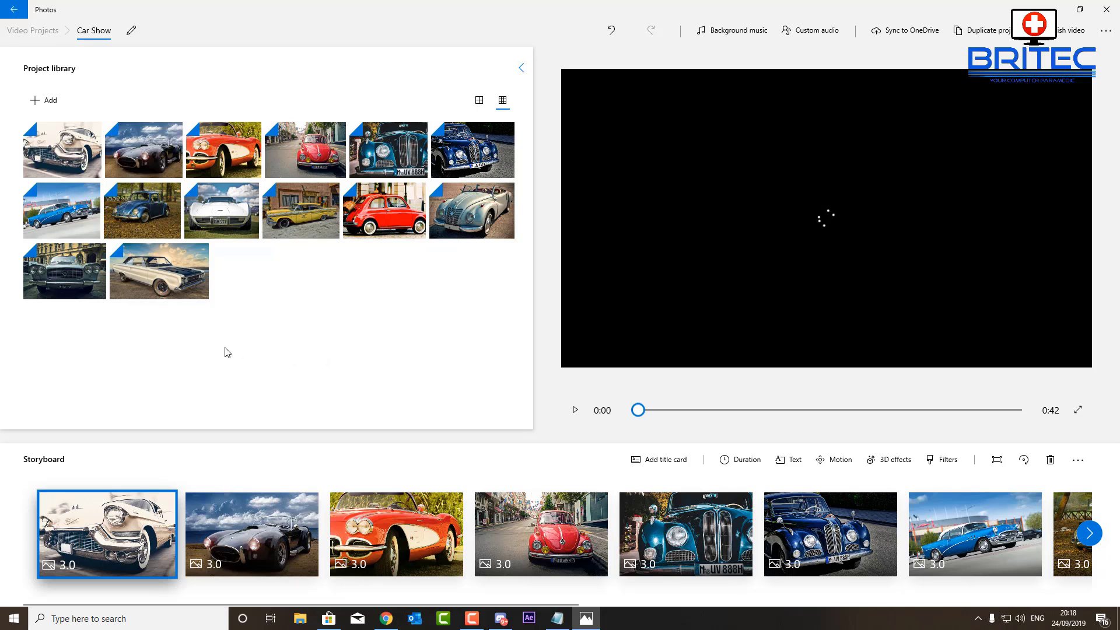
Set the duration of the first two storyboard photos, the cream classic car and the black roadster, to 7 seconds each.
right_click(81, 565)
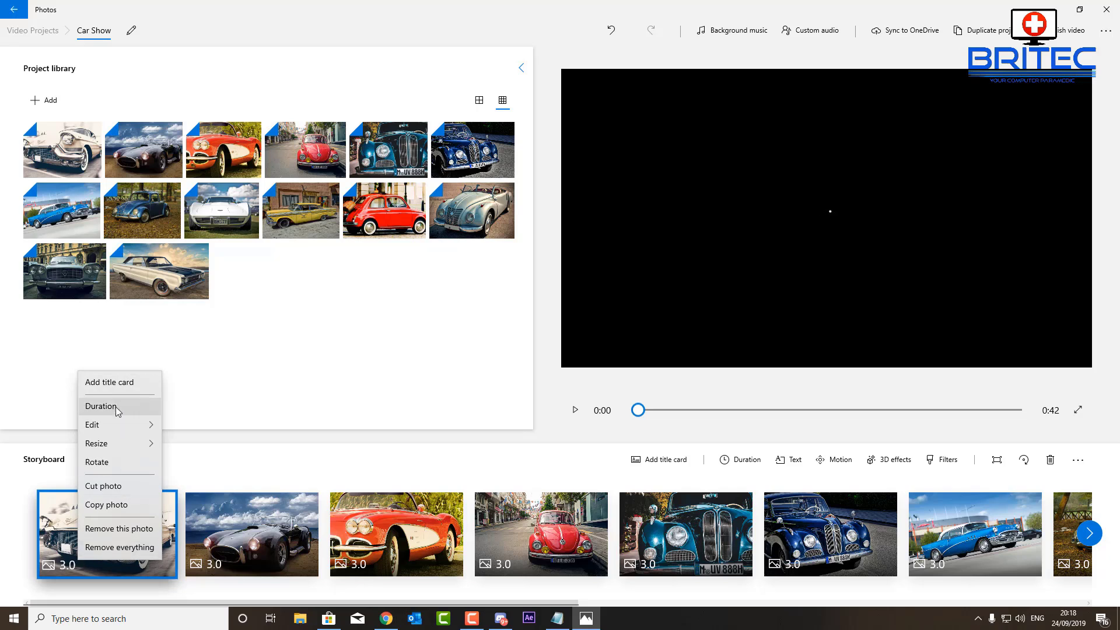
left_click(377, 439)
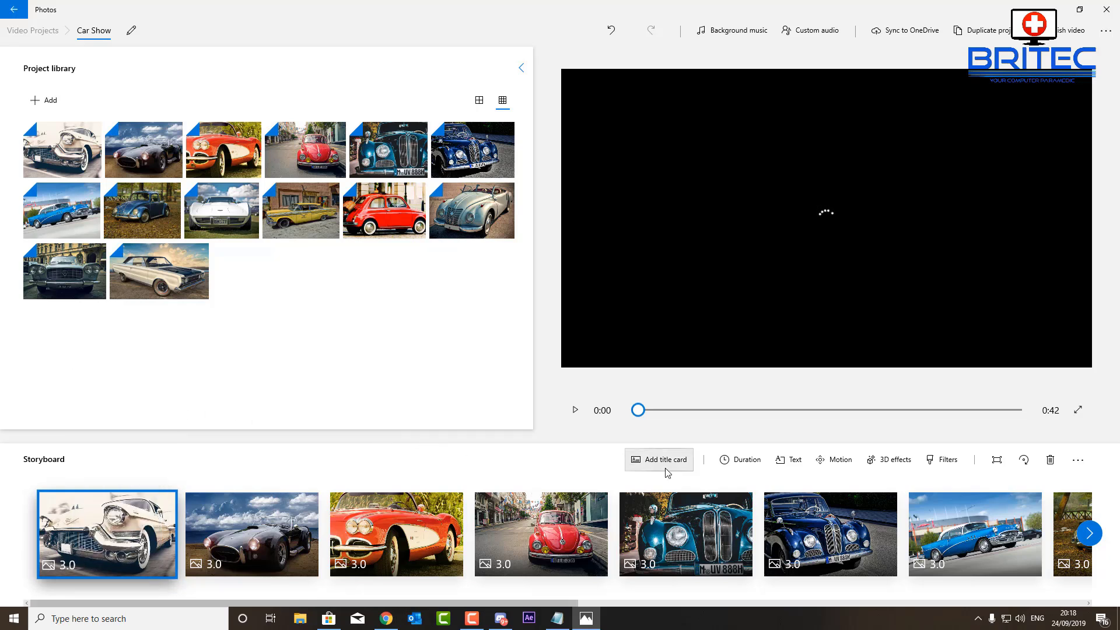
left_click(729, 467)
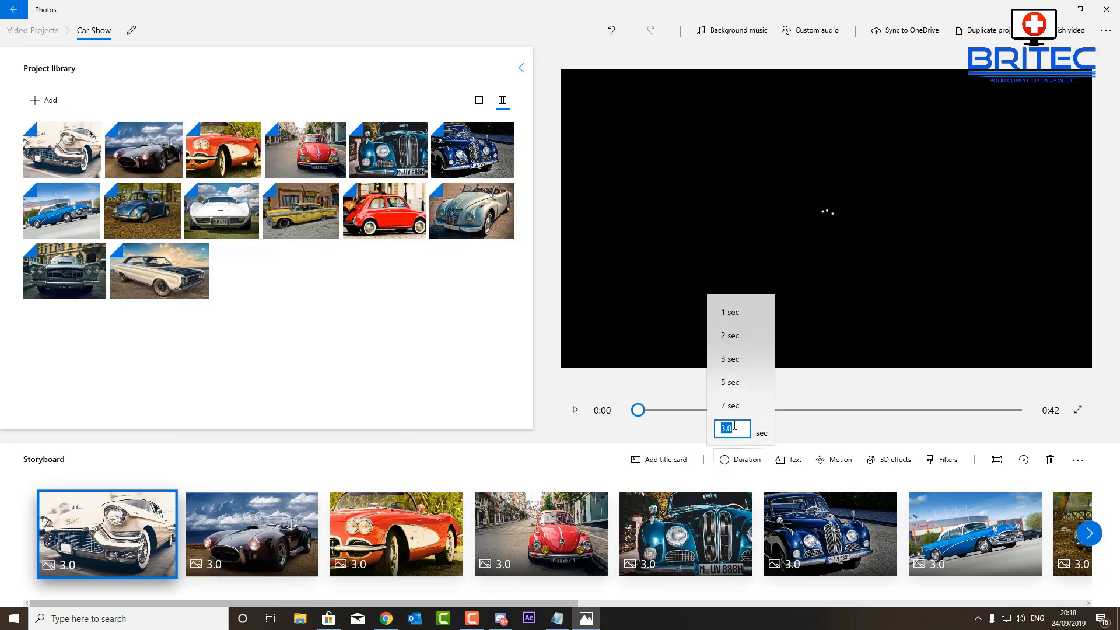
left_click(729, 406)
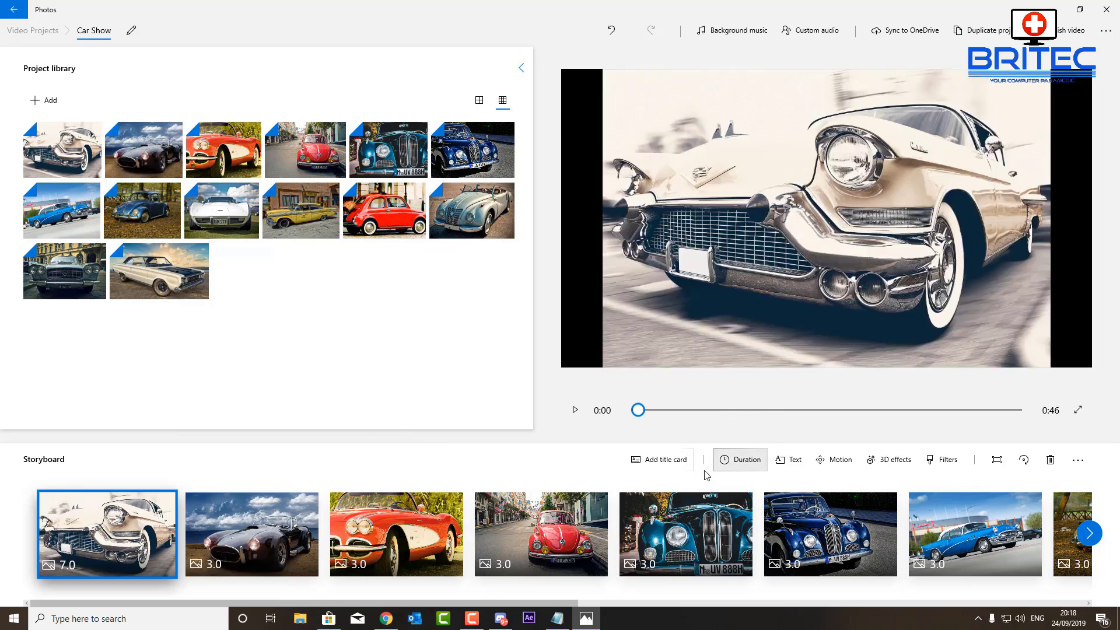
left_click(282, 553)
left_click(740, 460)
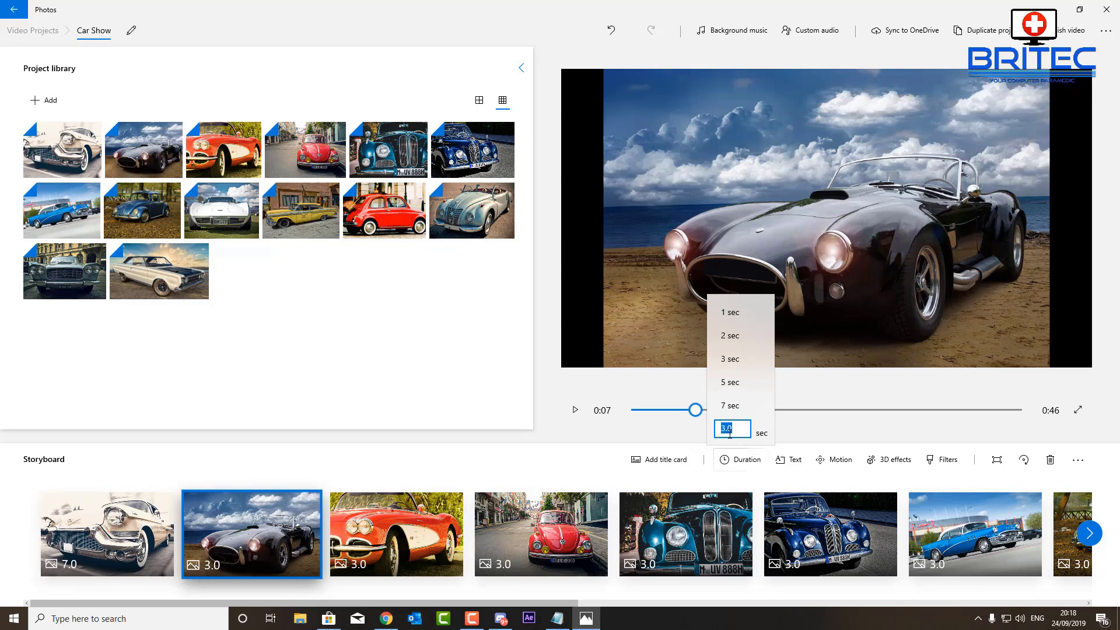
left_click(729, 413)
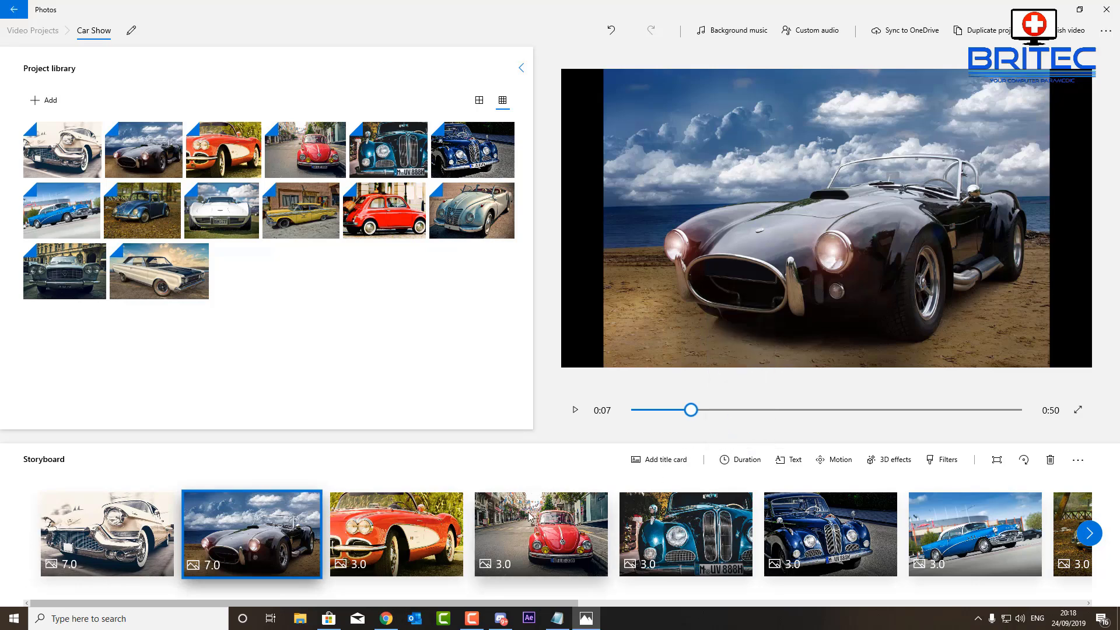
Set the duration of the red-and-white convertible photo and the red Beetle photo to 7 seconds each.
left_click(396, 543)
left_click(743, 460)
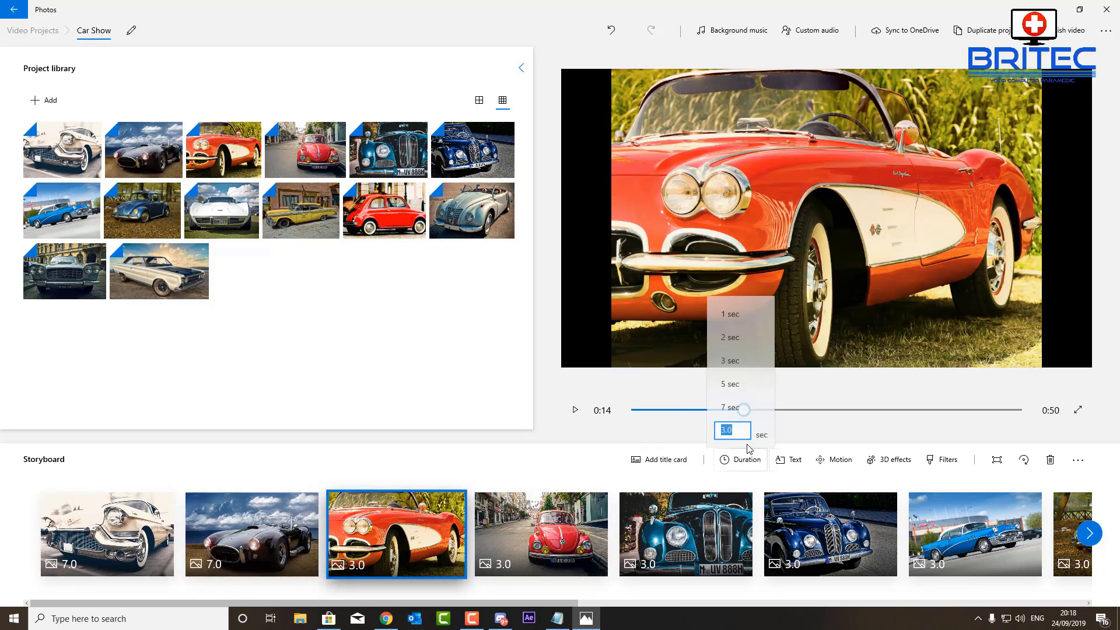
left_click(730, 410)
left_click(529, 550)
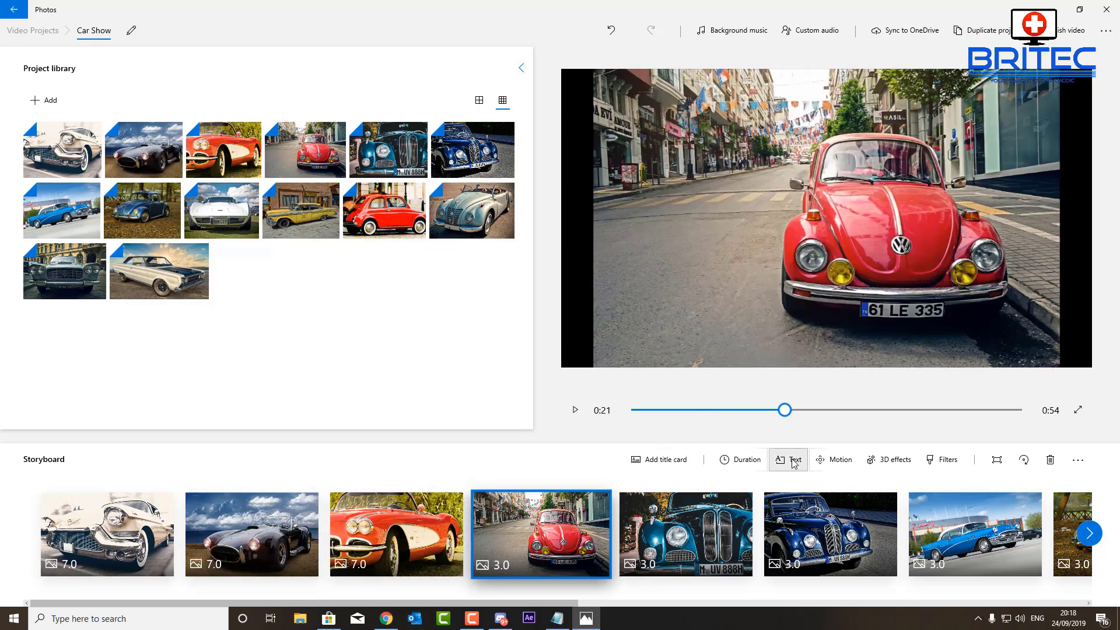
left_click(743, 460)
left_click(731, 410)
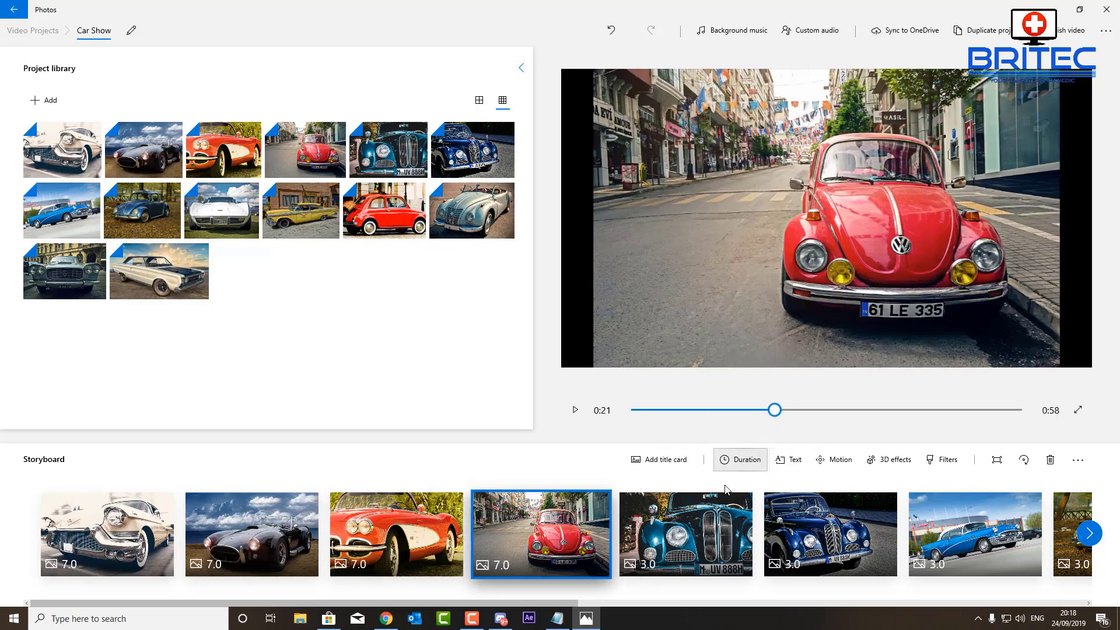
Set the duration of the teal BMW photo and the dark blue BMW photo to 7 seconds each.
left_click(691, 544)
left_click(752, 459)
left_click(733, 410)
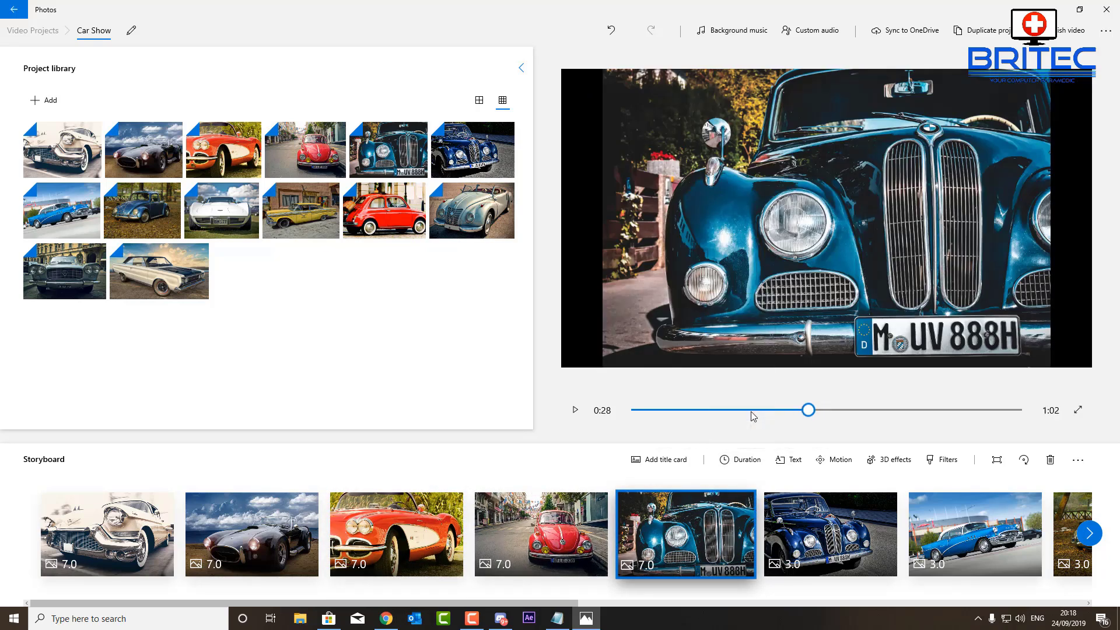
left_click(777, 509)
left_click(748, 459)
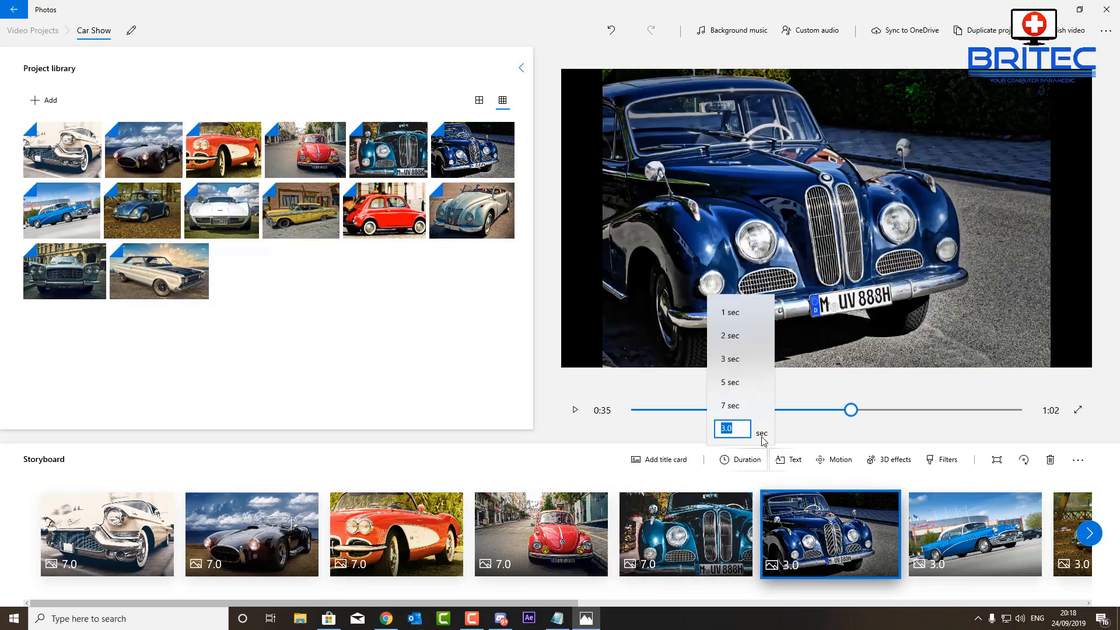
left_click(734, 408)
Set the duration of the blue-and-white Buick photo and the blue Beetle photo to 7 seconds each.
left_click(974, 534)
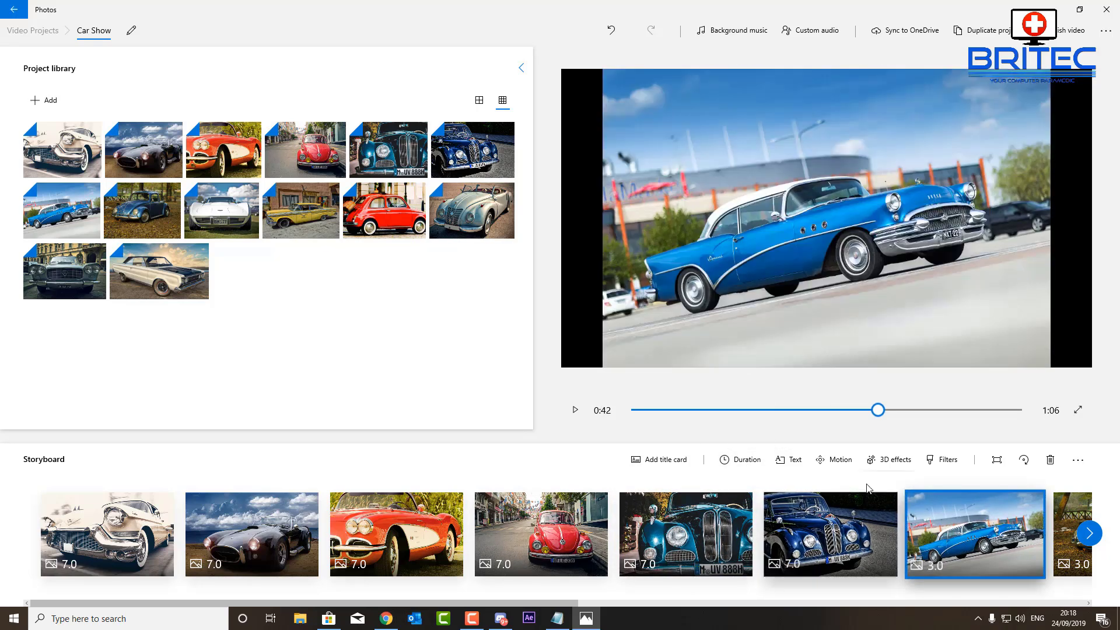
left_click(749, 460)
left_click(753, 406)
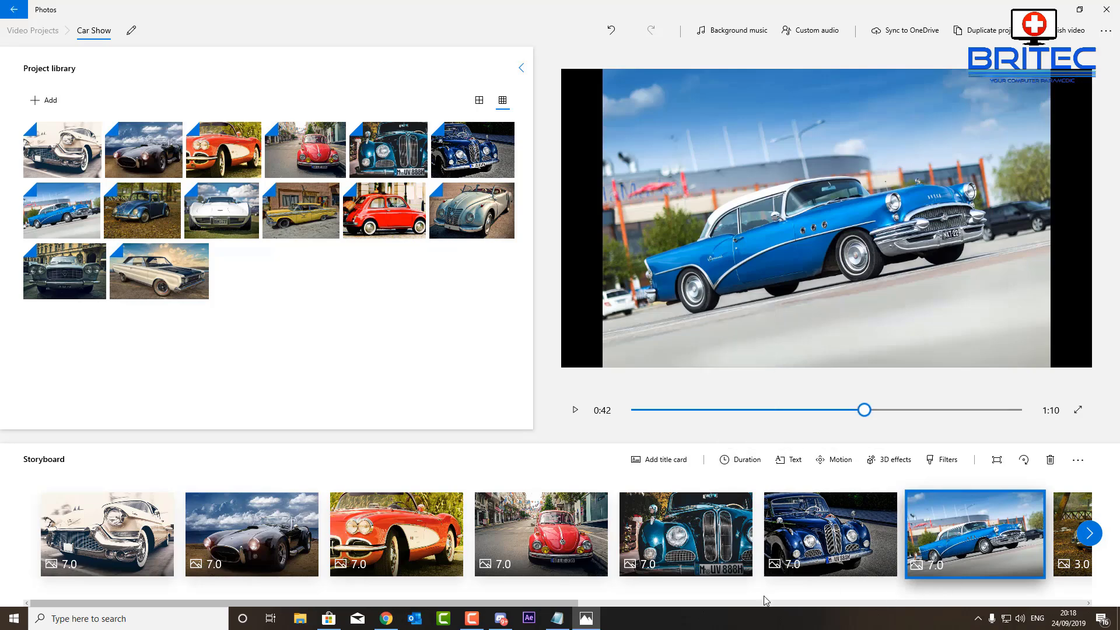
left_click_drag(577, 604, 860, 604)
left_click(511, 534)
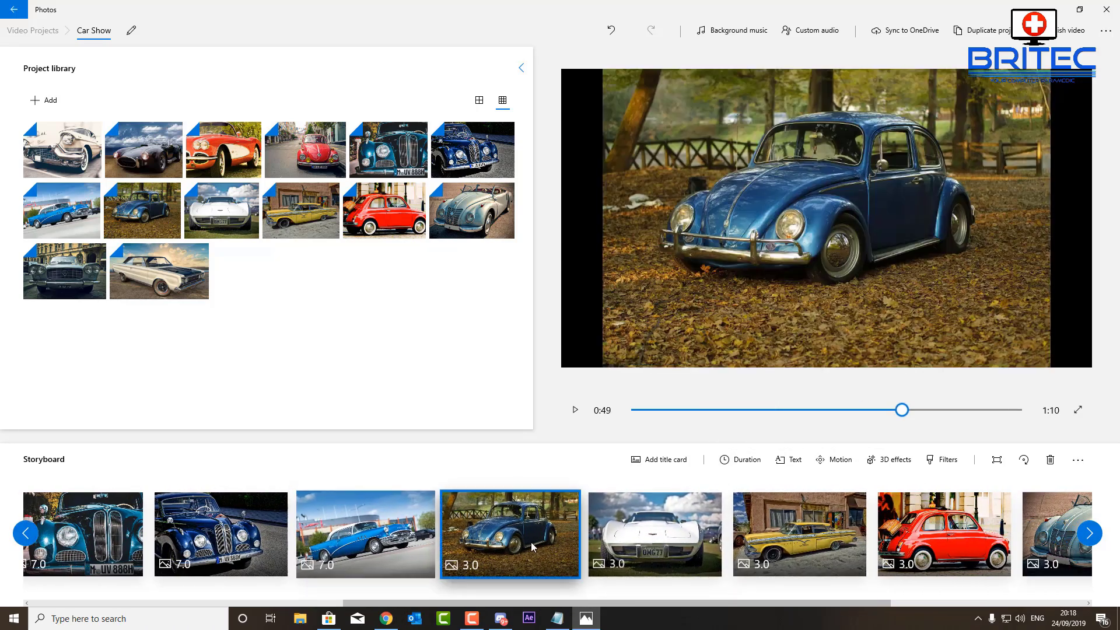
left_click(758, 462)
left_click(753, 407)
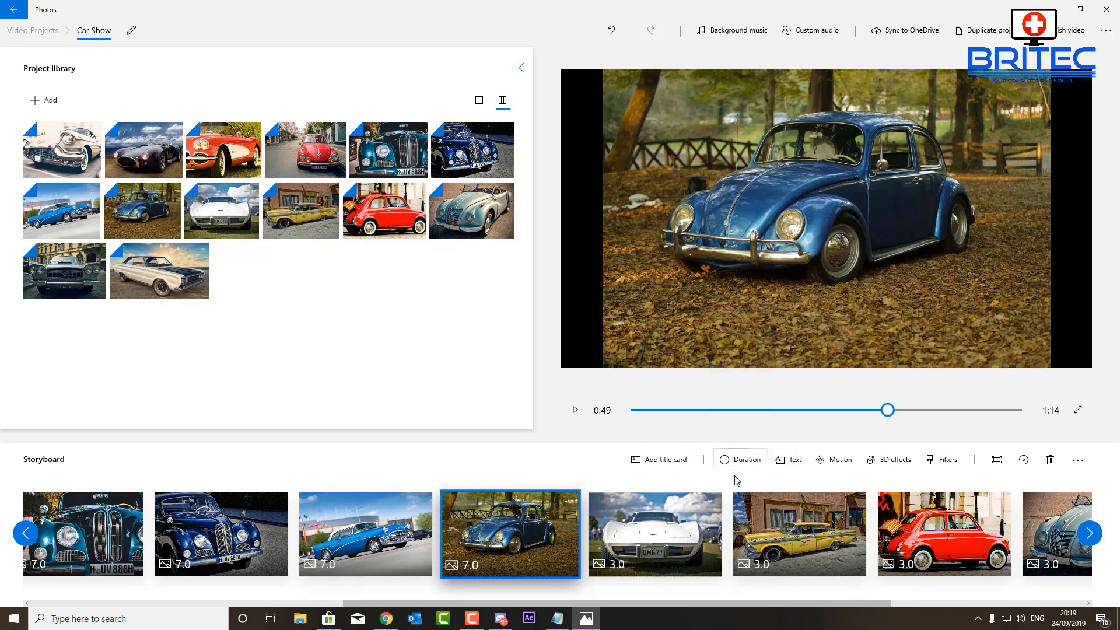
Set the duration of the white Corvette photo and the yellow Edsel Ranger photo to 7 seconds each.
left_click(712, 542)
left_click(730, 461)
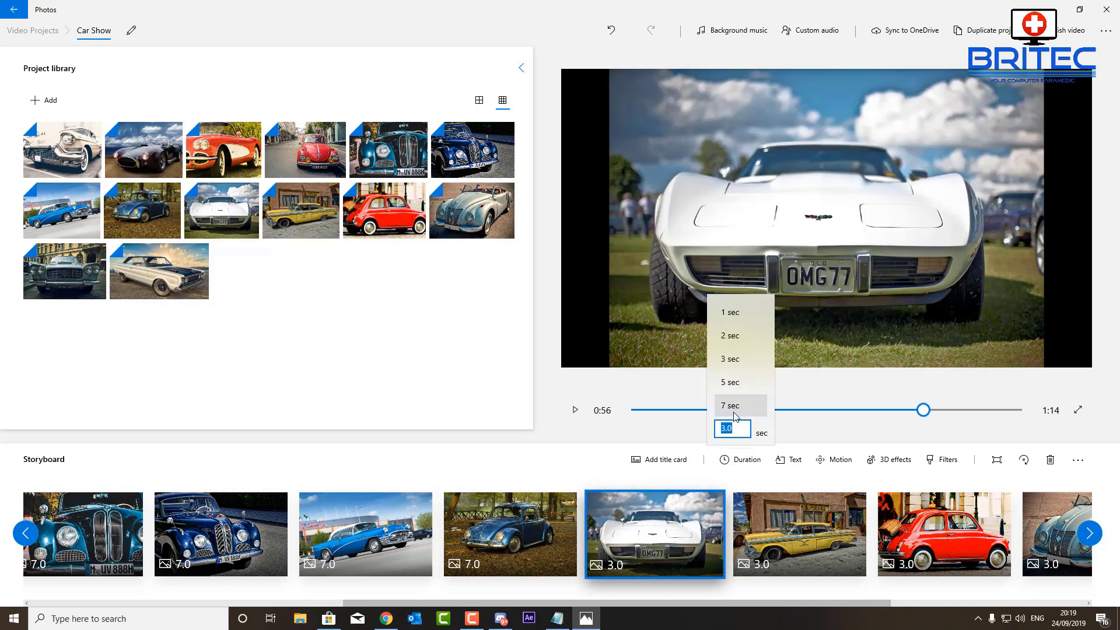
left_click(752, 407)
left_click(778, 570)
left_click(752, 460)
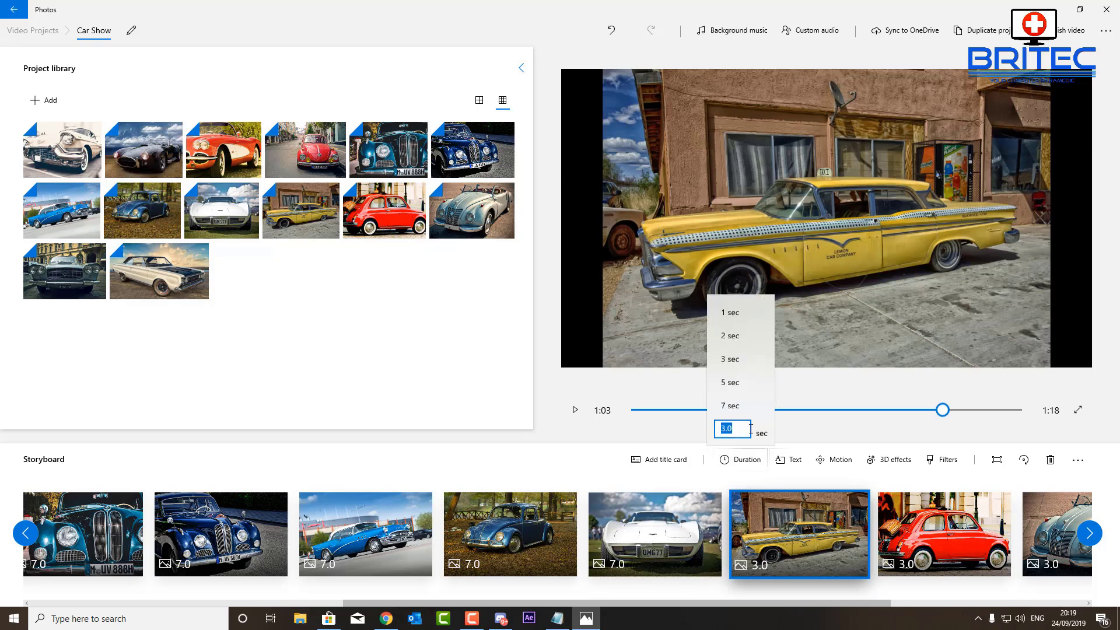
left_click(746, 406)
Set the duration of the red Fiat photo and the pale blue convertible photo after it to 7 seconds each.
left_click(913, 574)
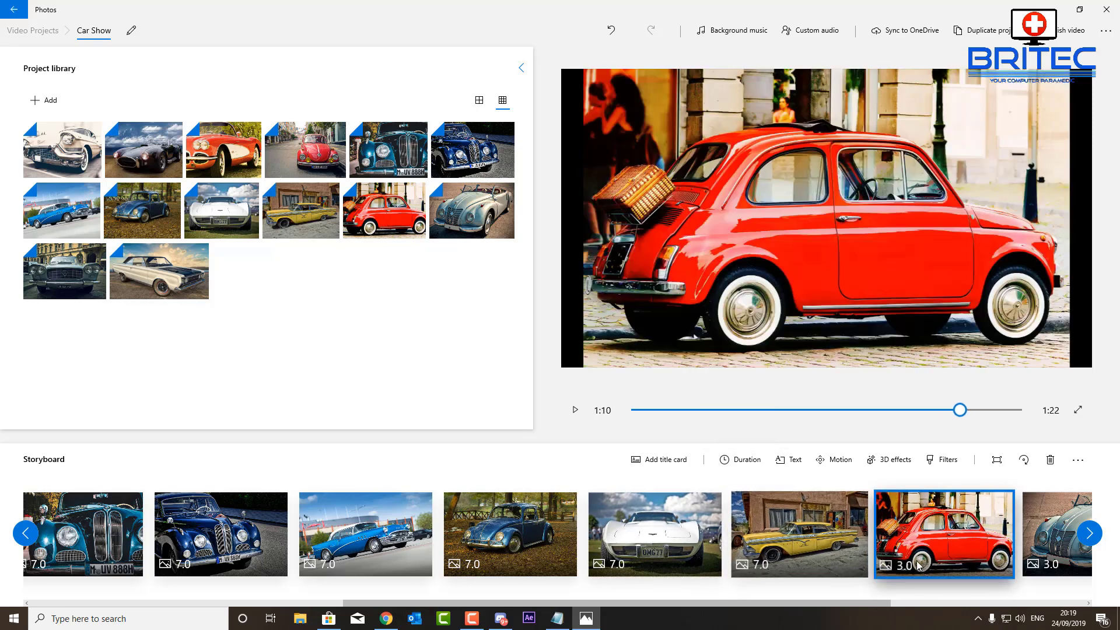
left_click(749, 461)
left_click(746, 407)
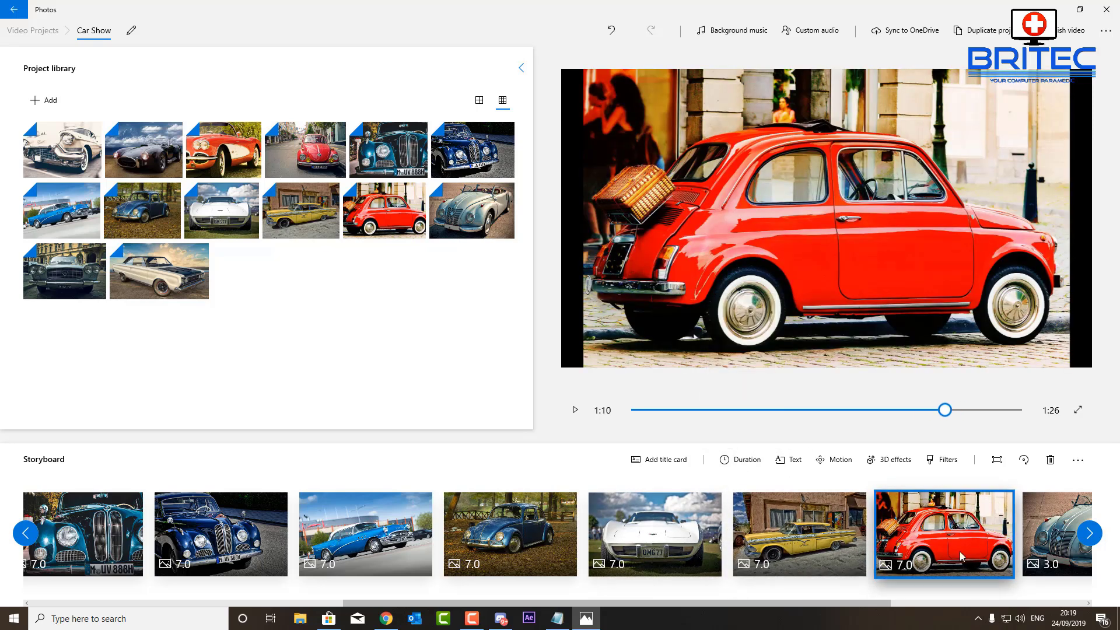
left_click(1045, 564)
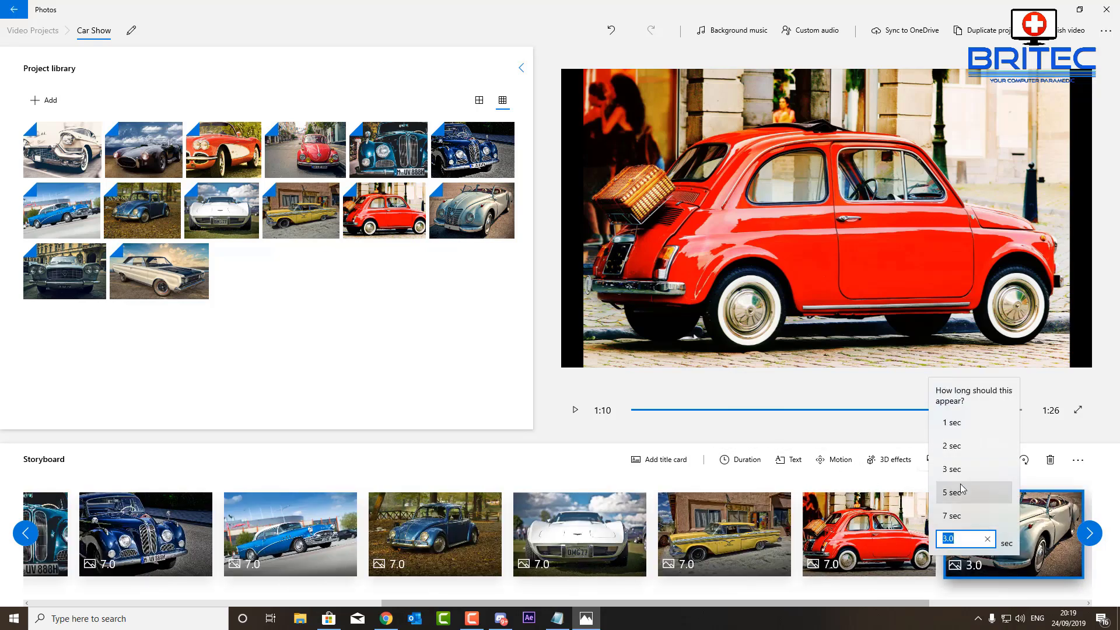
left_click(951, 516)
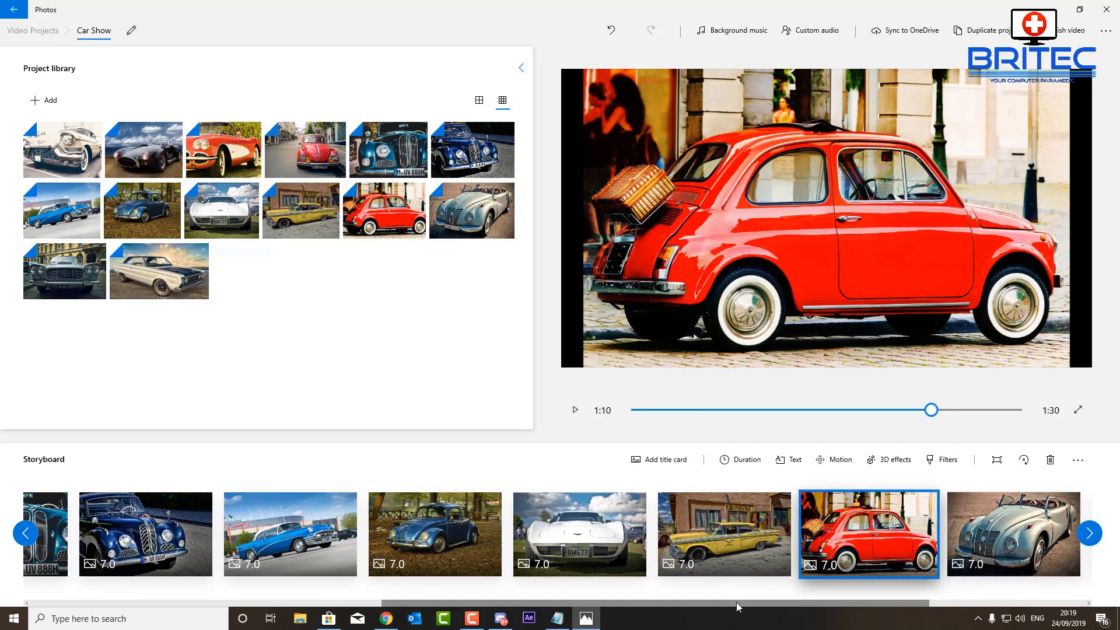
Set the duration of the grey Lancia photo and the final white muscle car photo to 7 seconds each.
left_click_drag(738, 607, 886, 607)
left_click(869, 534)
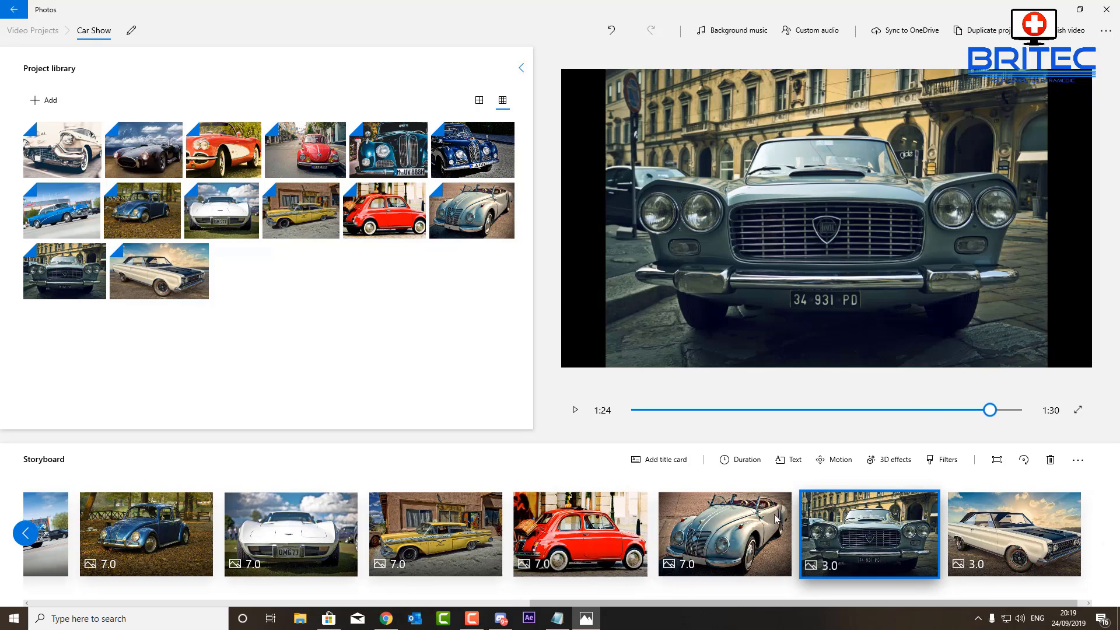
left_click(739, 464)
left_click(739, 407)
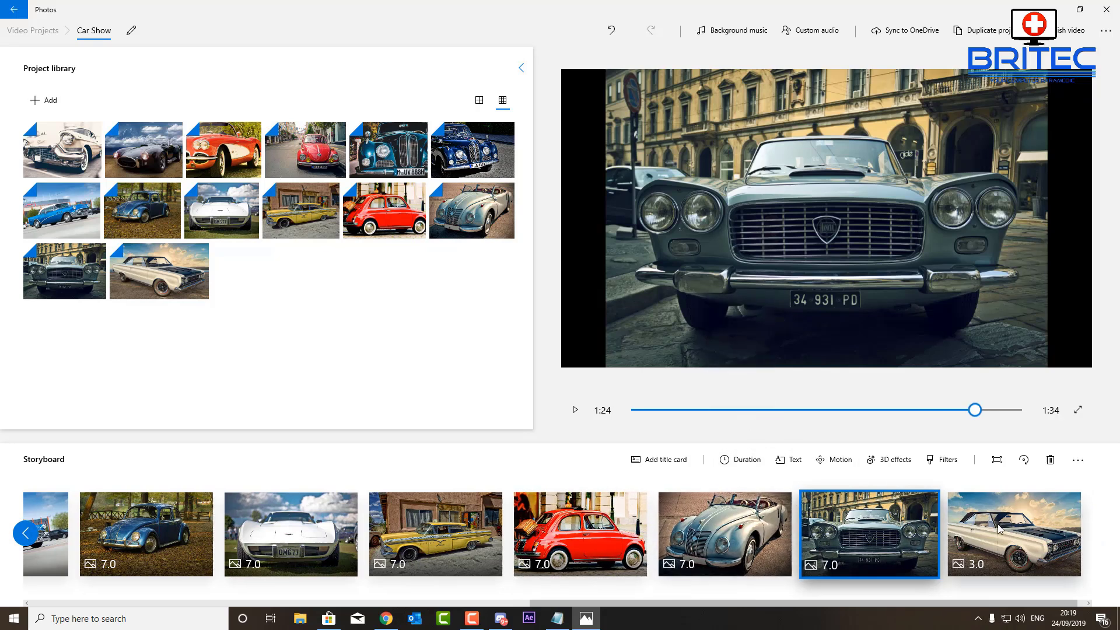
left_click(740, 460)
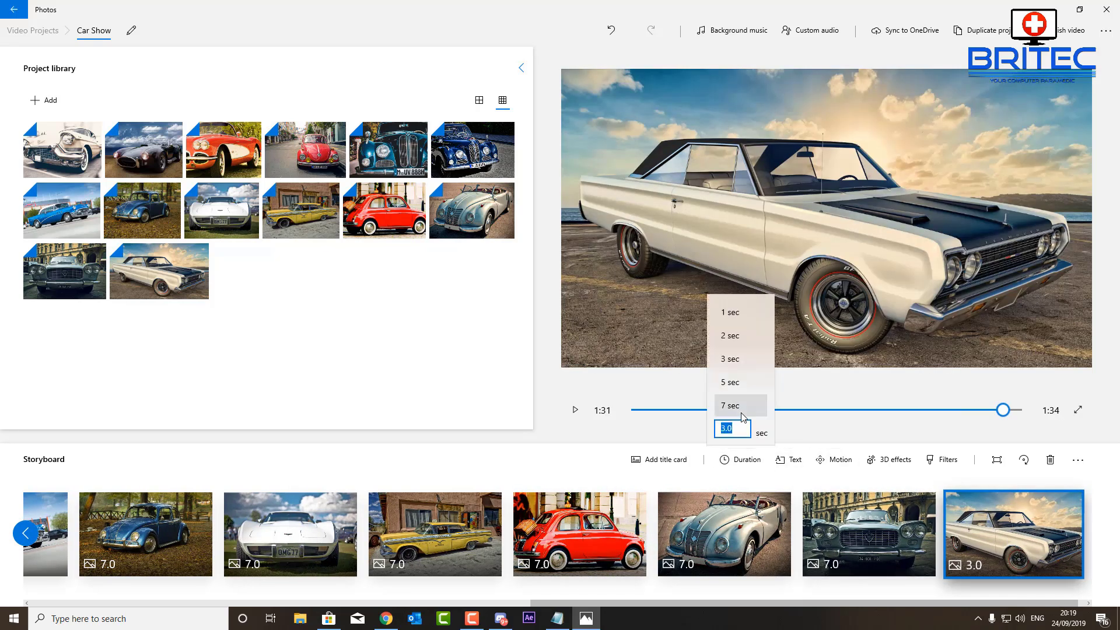
left_click(741, 413)
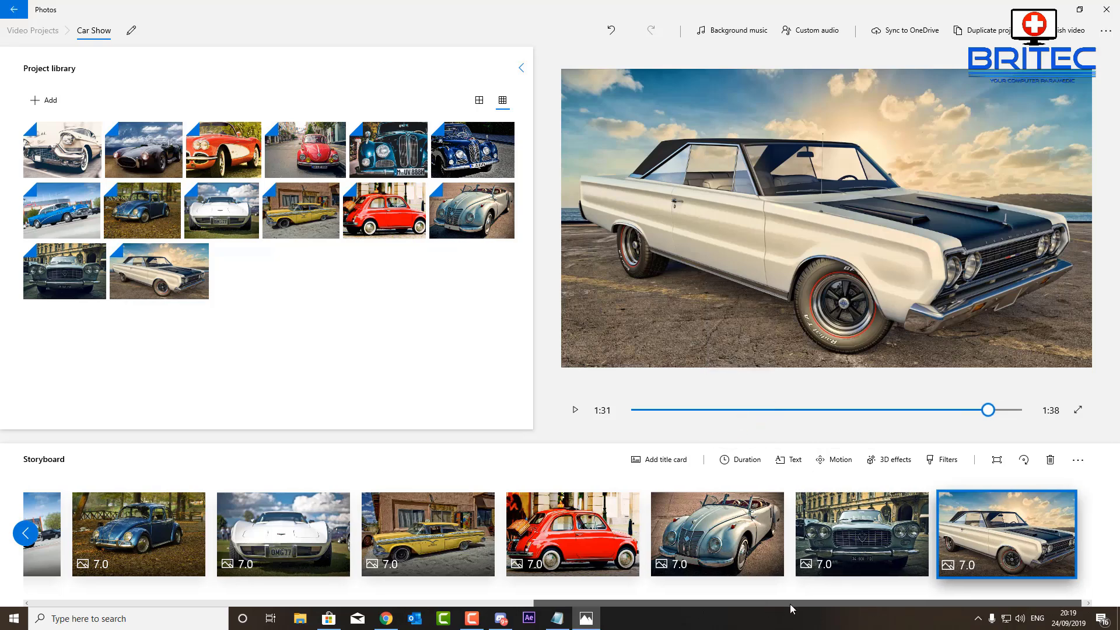
Remove the black bars from the cream Cadillac photo at the start of the storyboard and the black Cobra photo.
left_click_drag(849, 610, 213, 611)
left_click(81, 549)
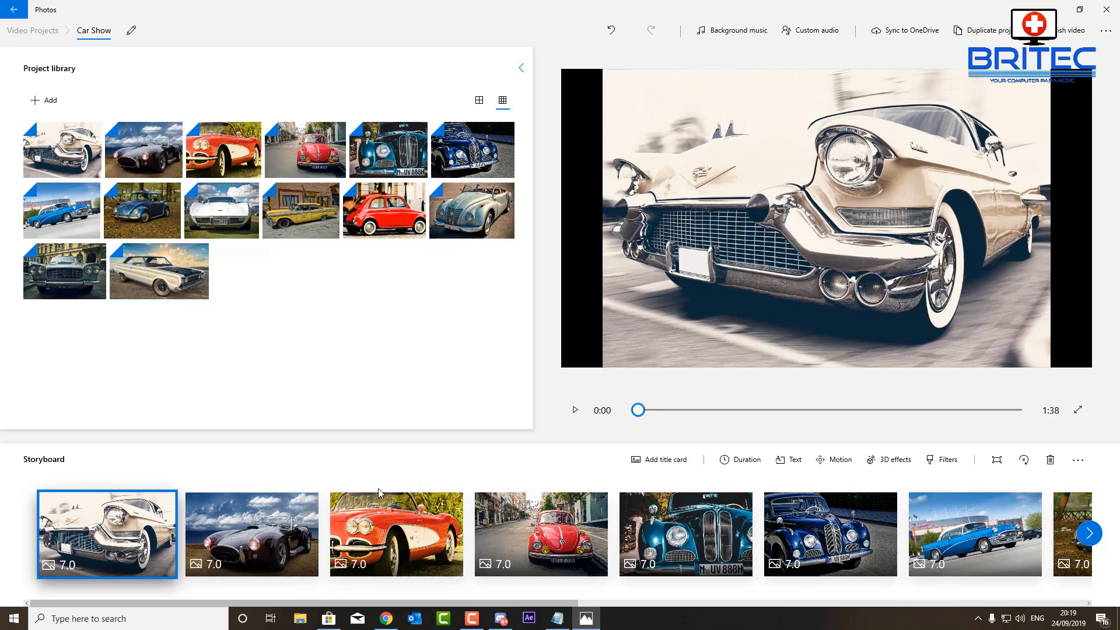
right_click(125, 541)
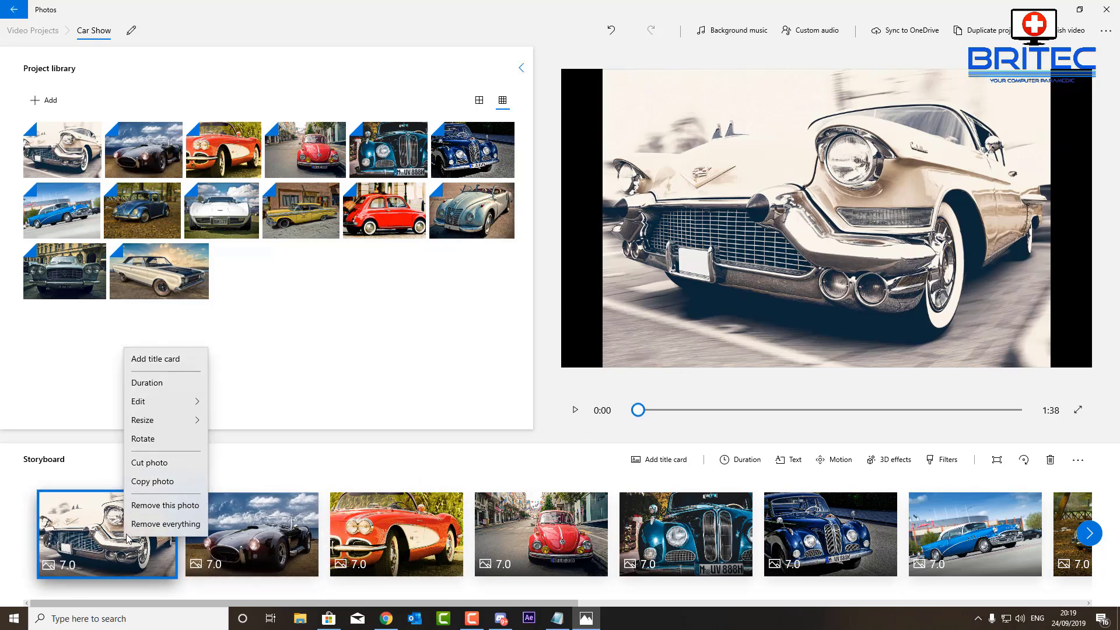
mouse_move(180, 427)
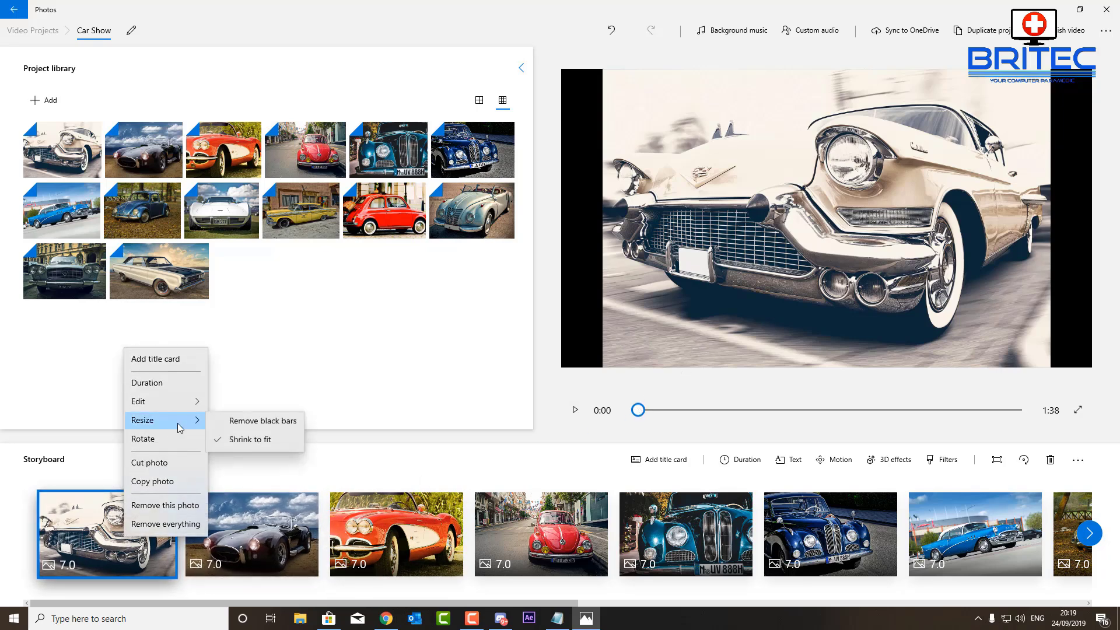
left_click(239, 423)
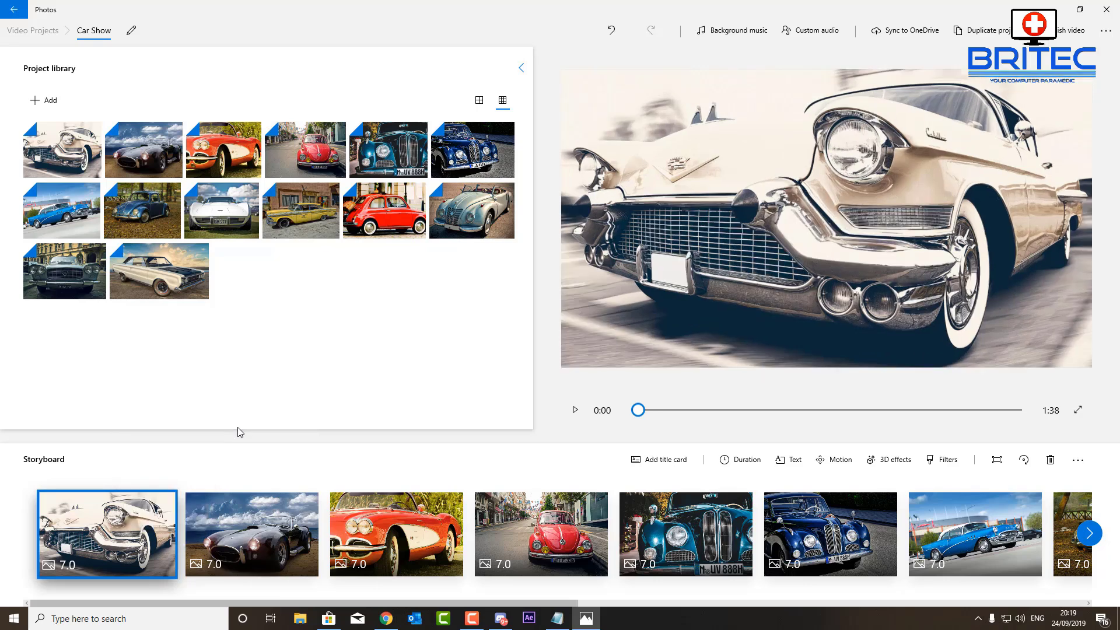
left_click(250, 526)
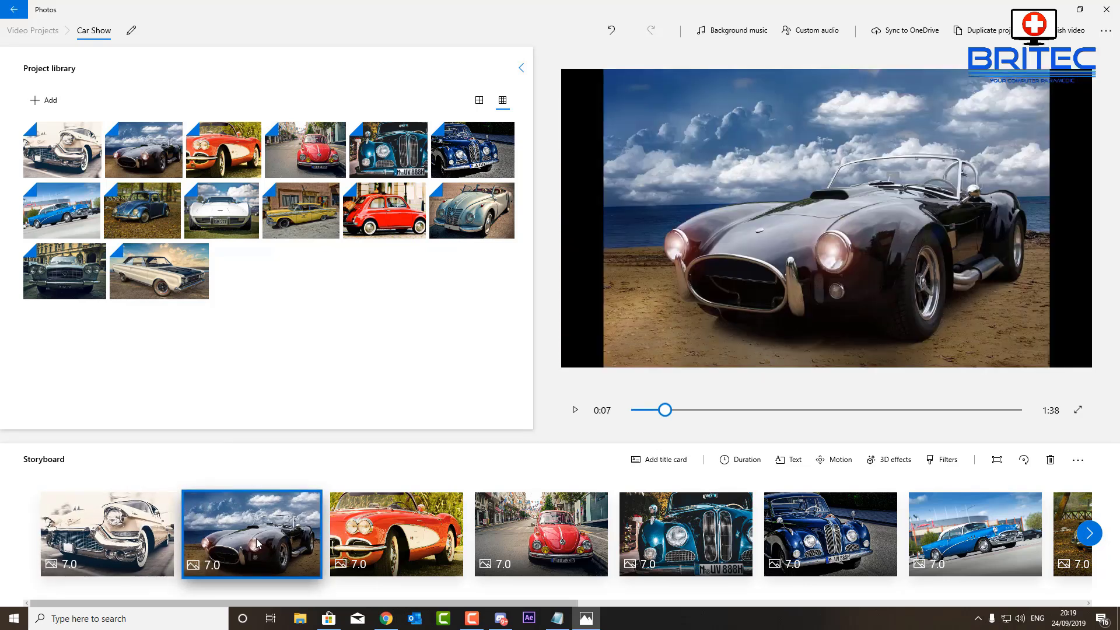
right_click(258, 543)
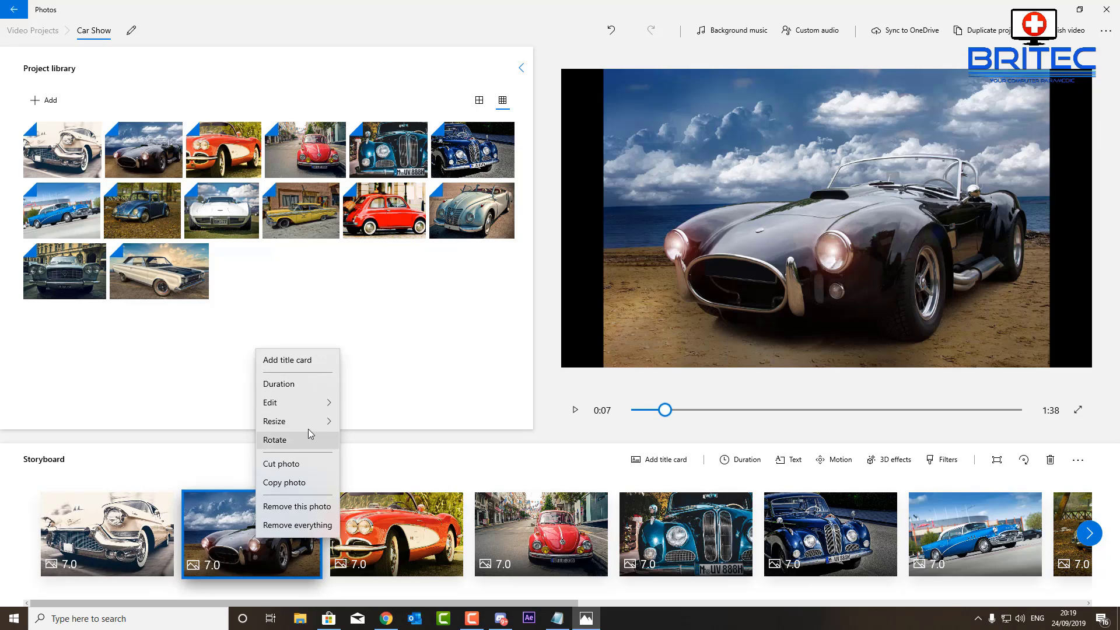
mouse_move(323, 420)
left_click(373, 425)
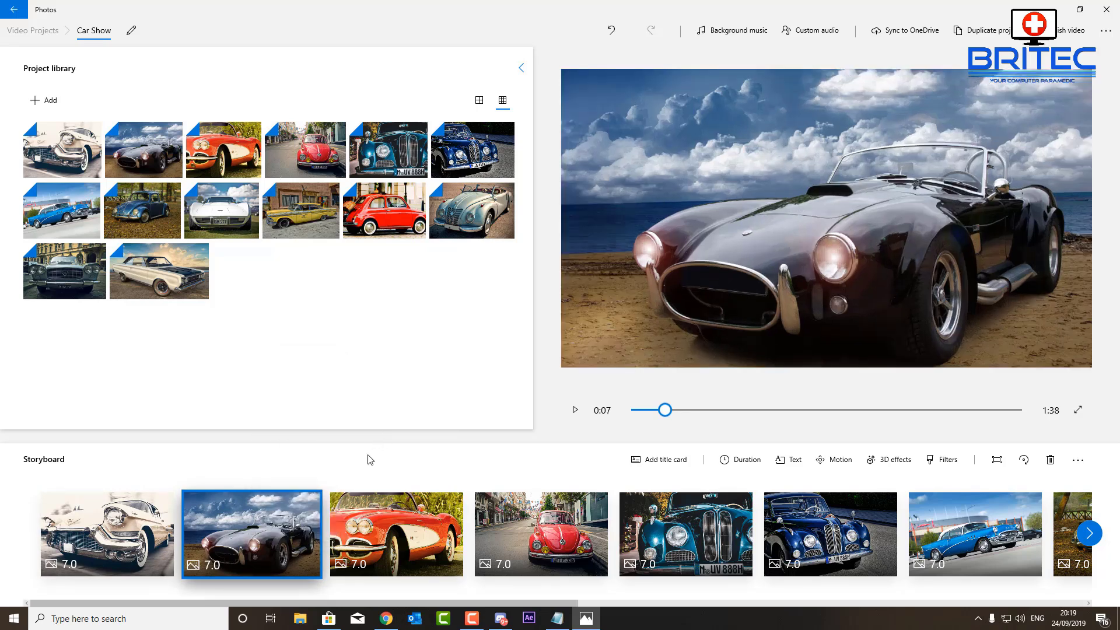
Remove the black bars from the red-and-white Corvette photo and the red Beetle photo.
left_click(438, 542)
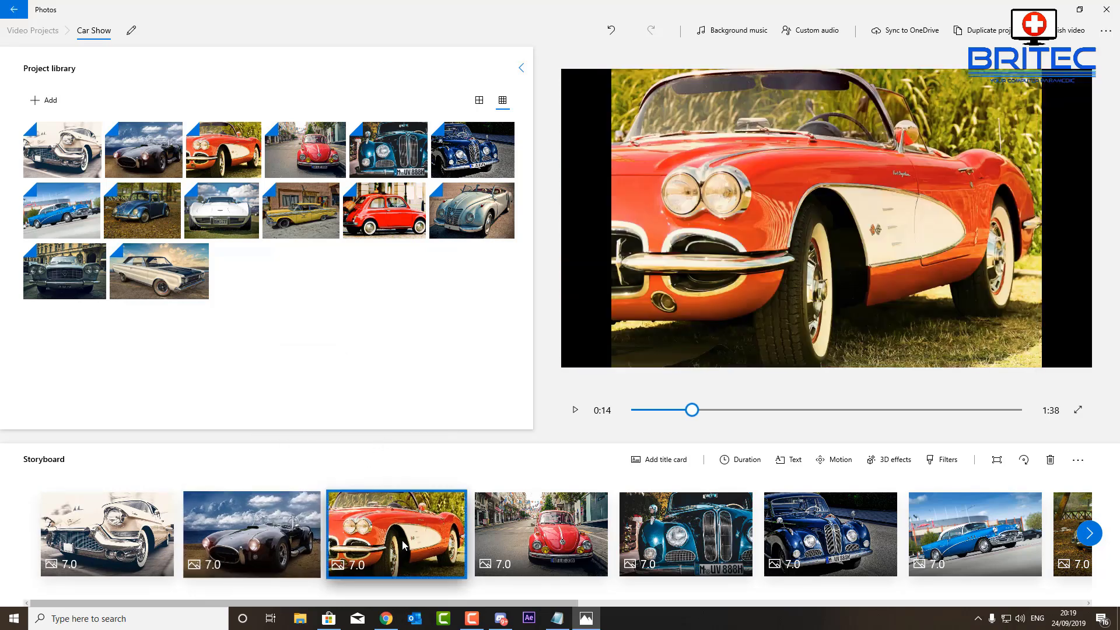
right_click(434, 541)
mouse_move(492, 425)
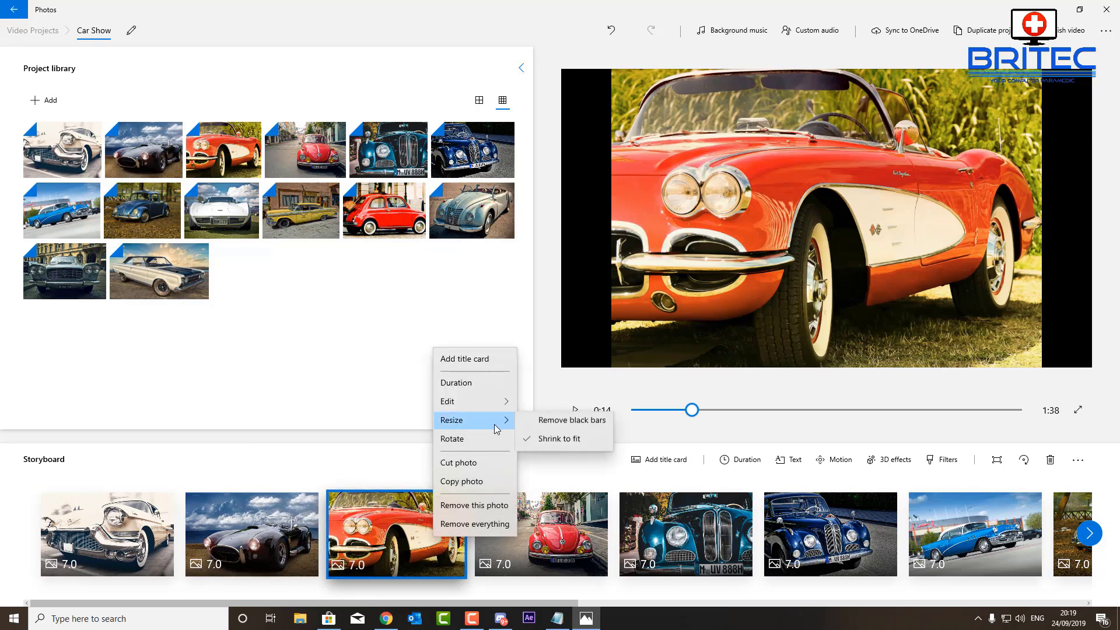
left_click(555, 426)
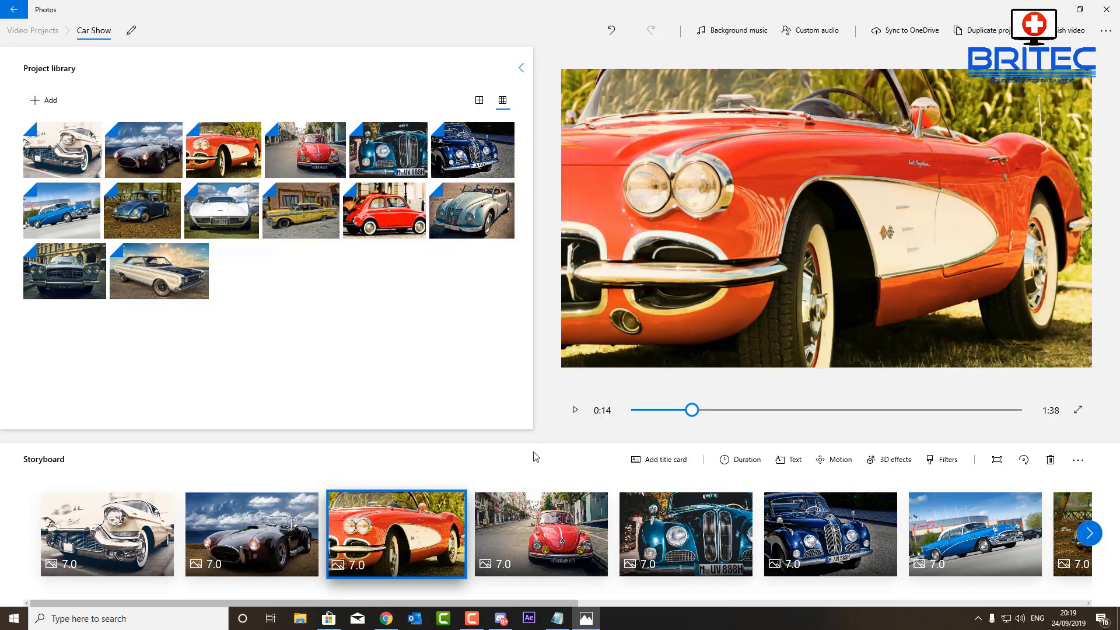
left_click(517, 539)
right_click(533, 536)
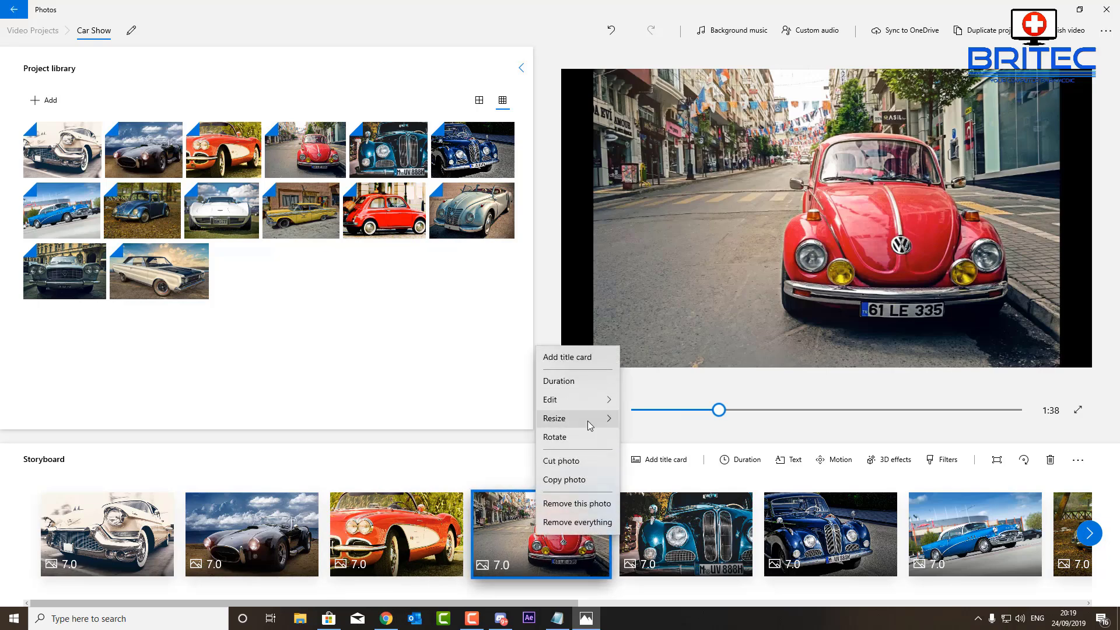
mouse_move(591, 420)
left_click(663, 423)
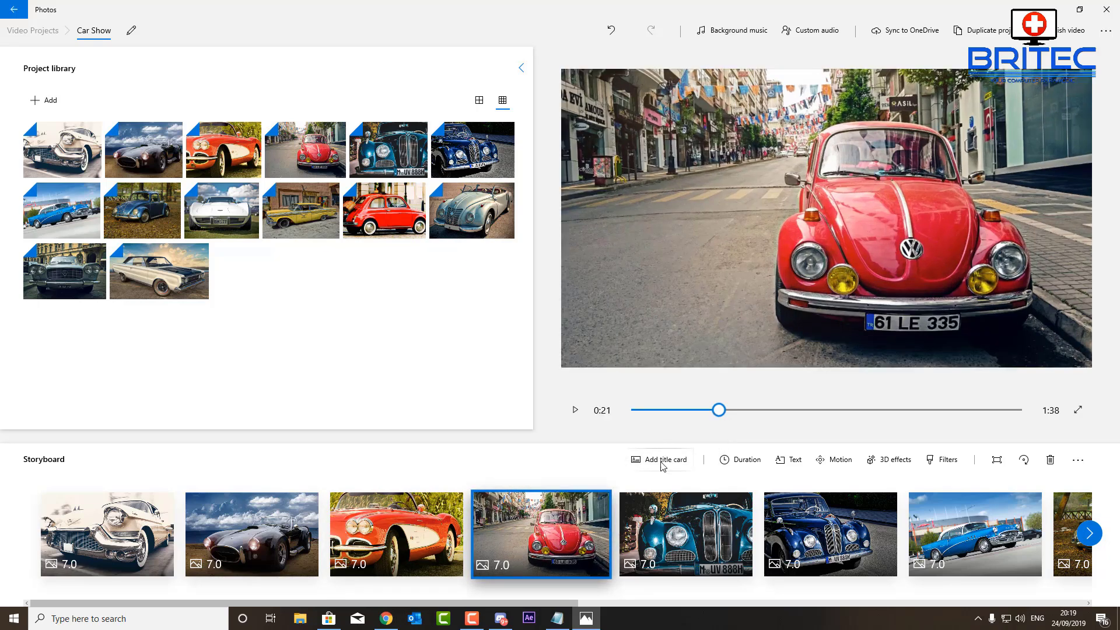
Remove the black bars from the teal BMW photo and the dark blue BMW photo.
left_click(677, 538)
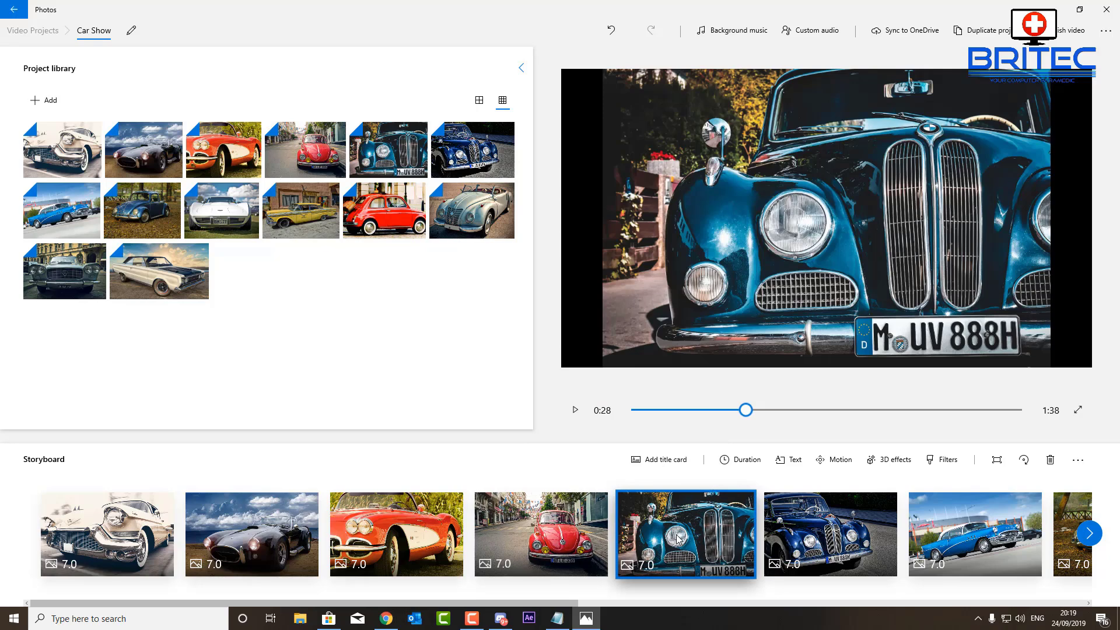
right_click(676, 538)
mouse_move(720, 424)
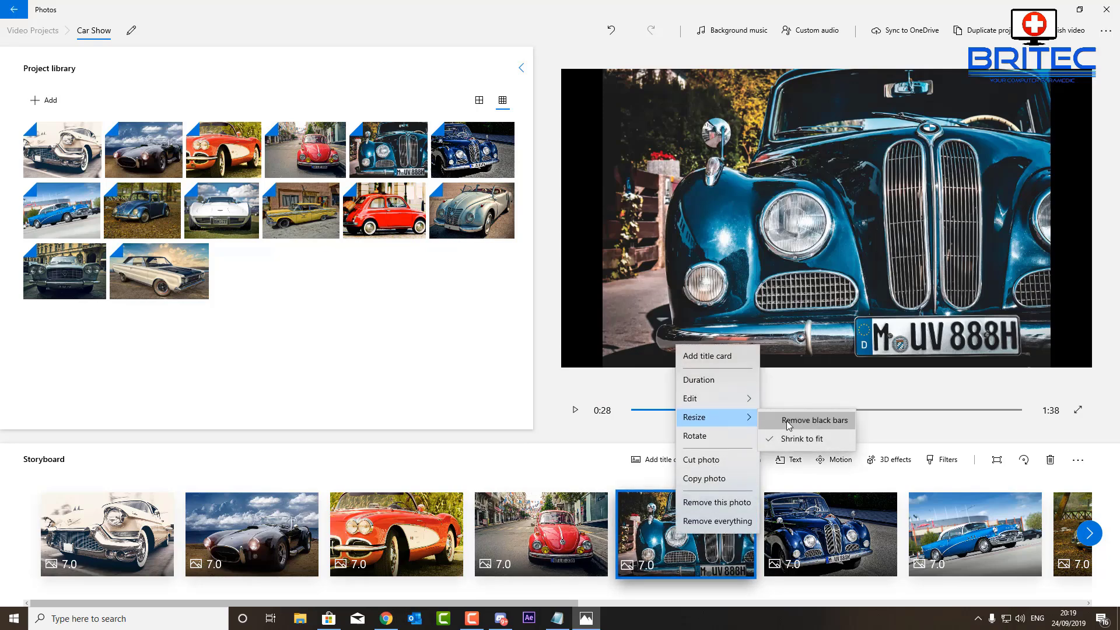
left_click(814, 416)
left_click(831, 540)
right_click(831, 540)
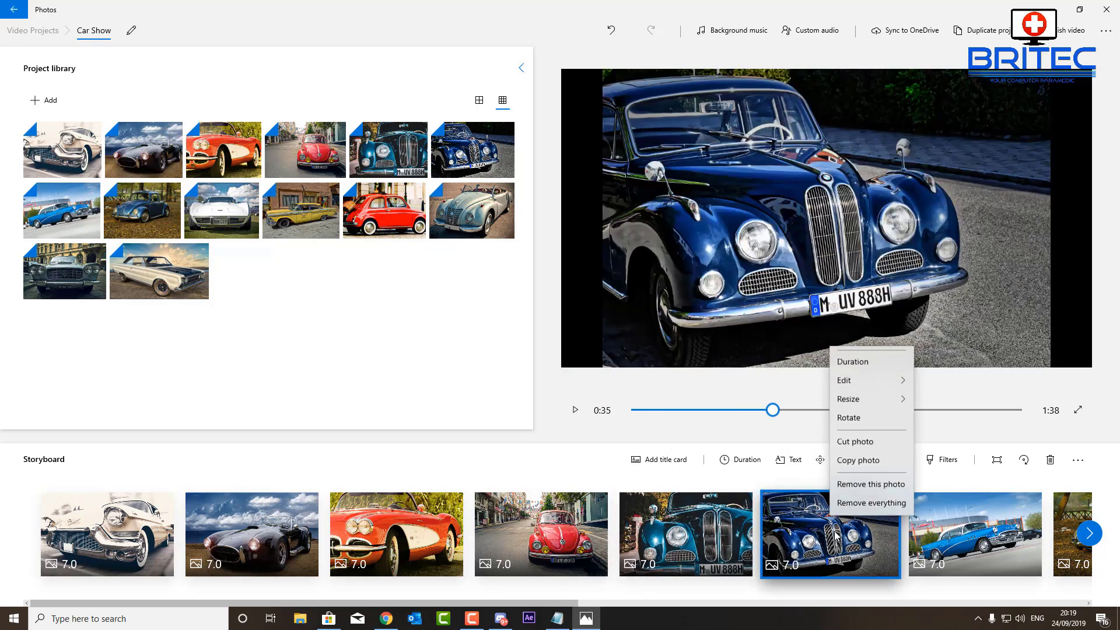
mouse_move(882, 429)
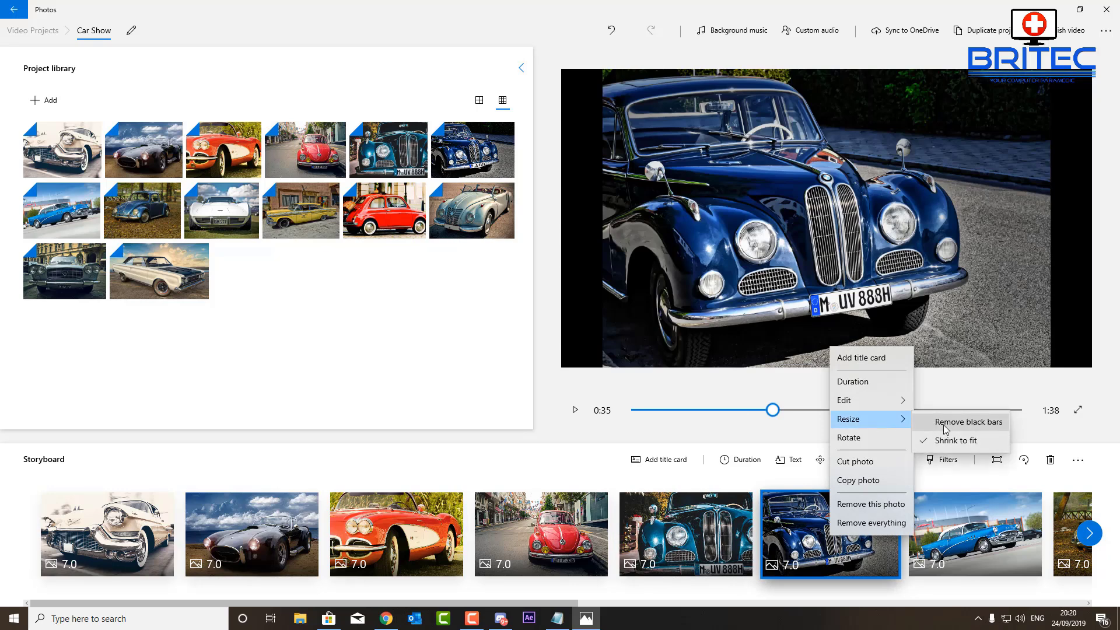
left_click(968, 413)
Remove the black bars from the blue-and-white Buick photo and the blue Beetle photo.
left_click(916, 522)
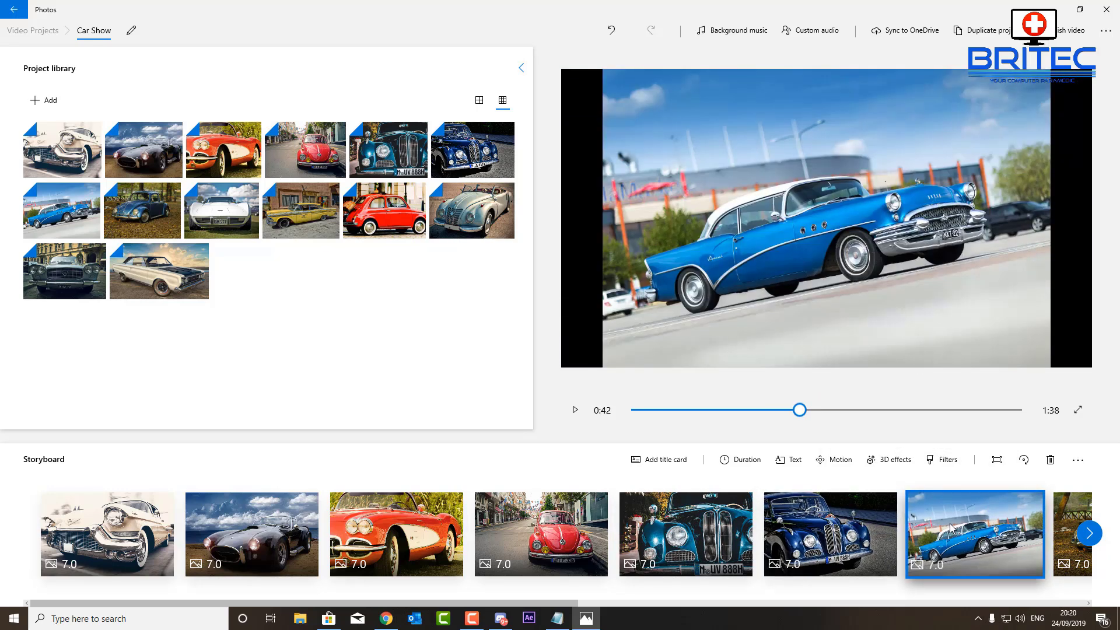
right_click(950, 529)
mouse_move(996, 412)
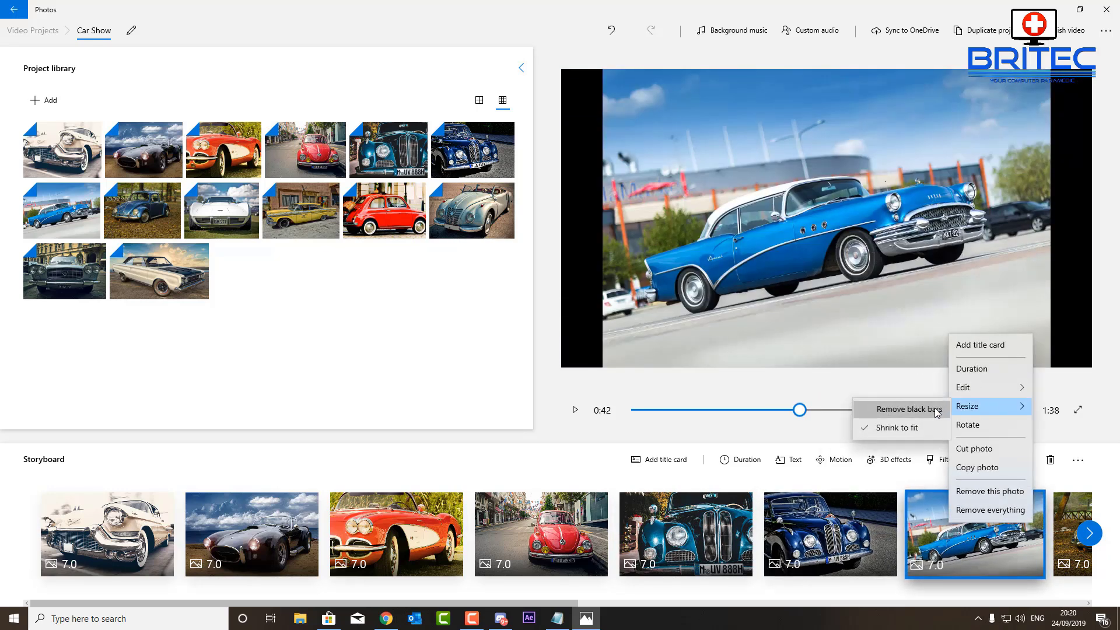
left_click(901, 409)
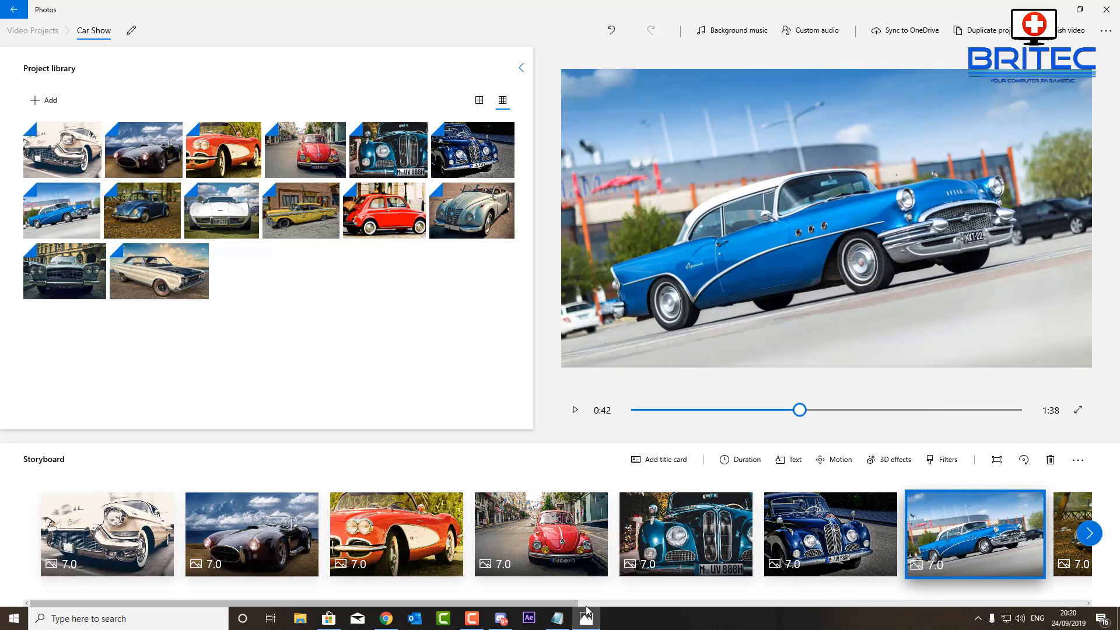
left_click_drag(575, 607, 985, 610)
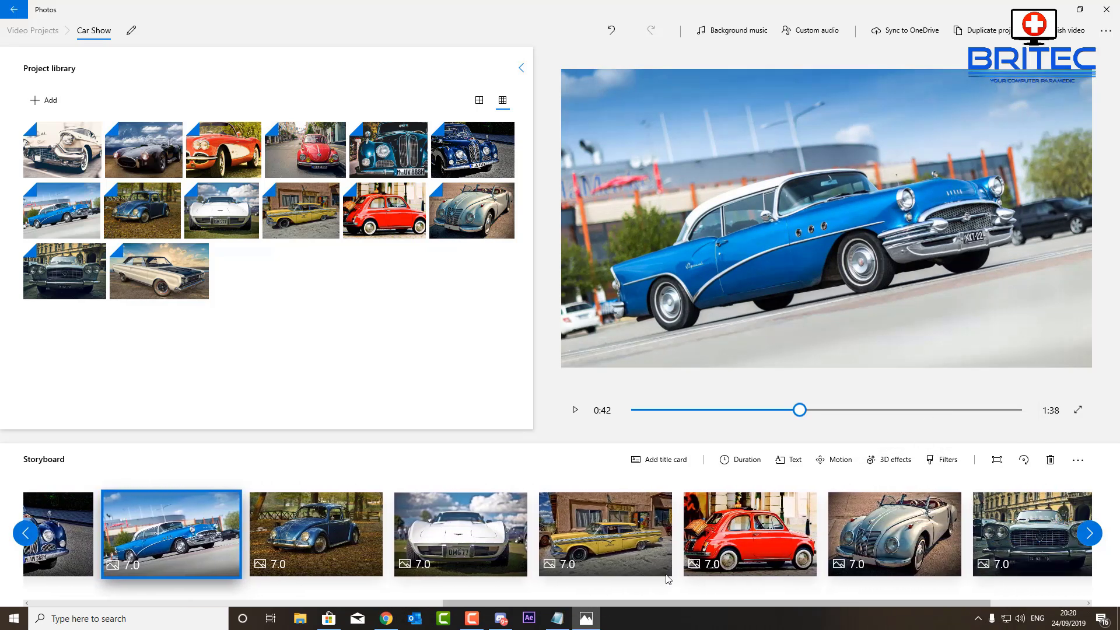
left_click(361, 539)
right_click(361, 540)
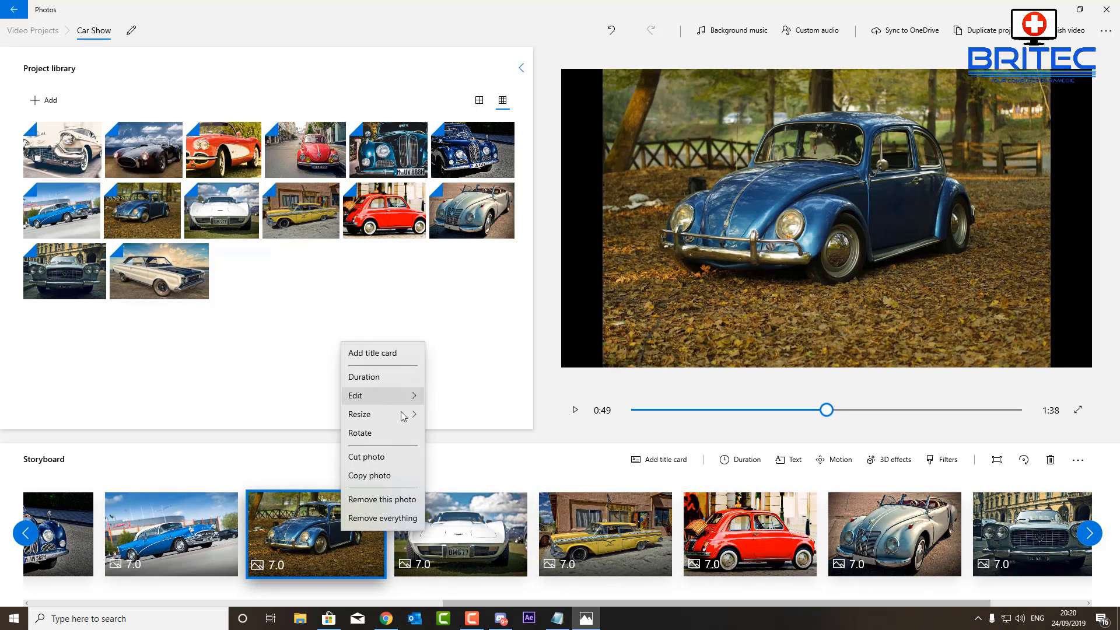
left_click(466, 414)
Remove the black bars from the white Corvette photo and the yellow Edsel Ranger photo.
left_click(473, 530)
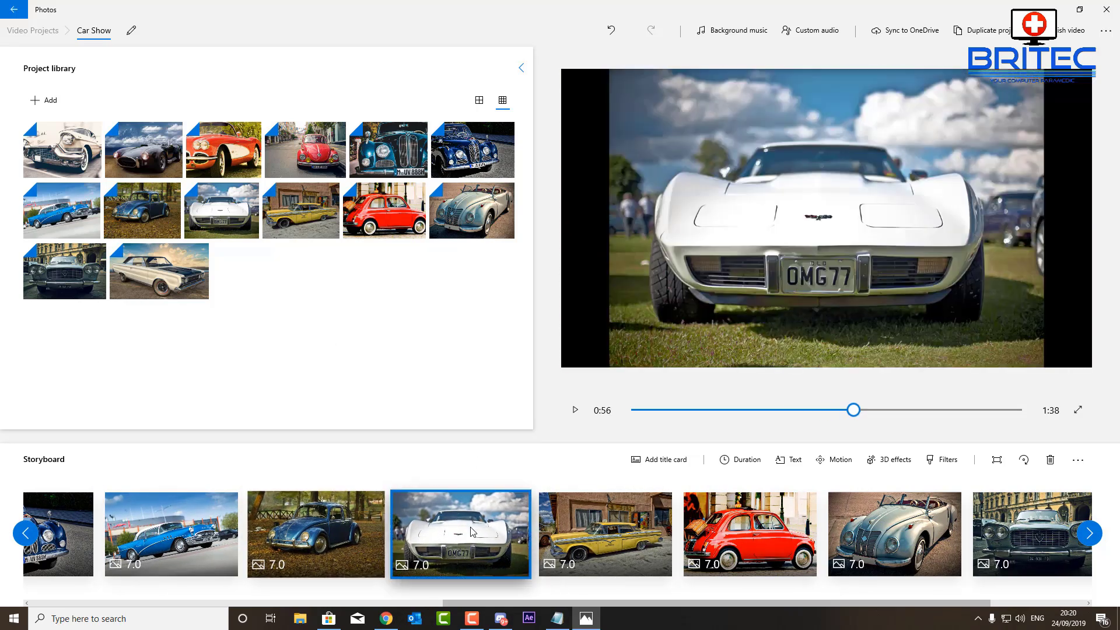
right_click(472, 531)
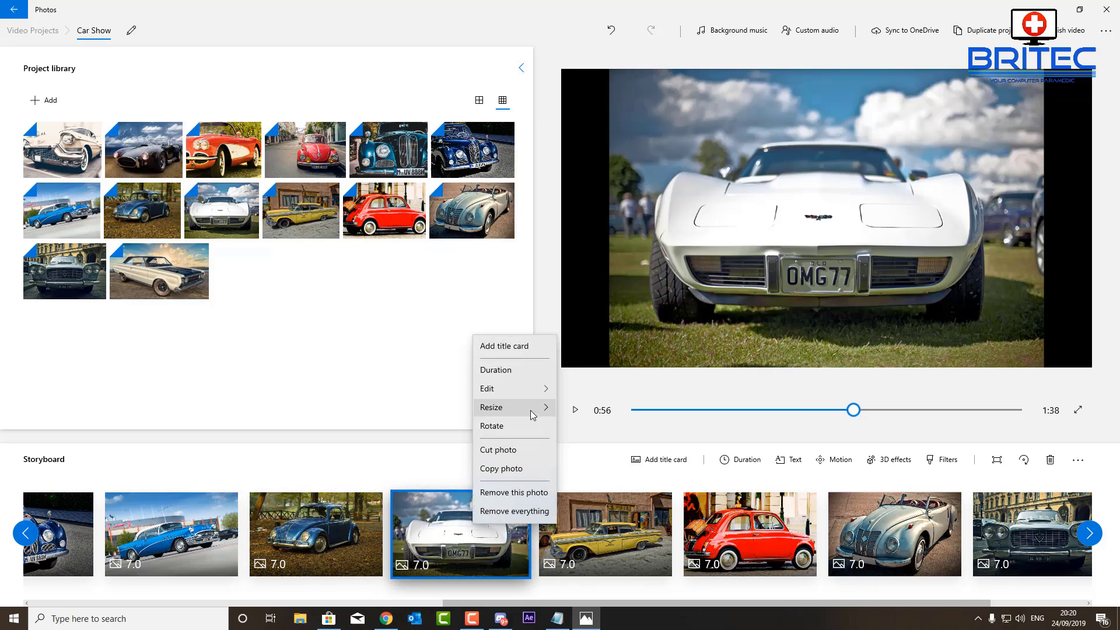
mouse_move(533, 415)
left_click(601, 410)
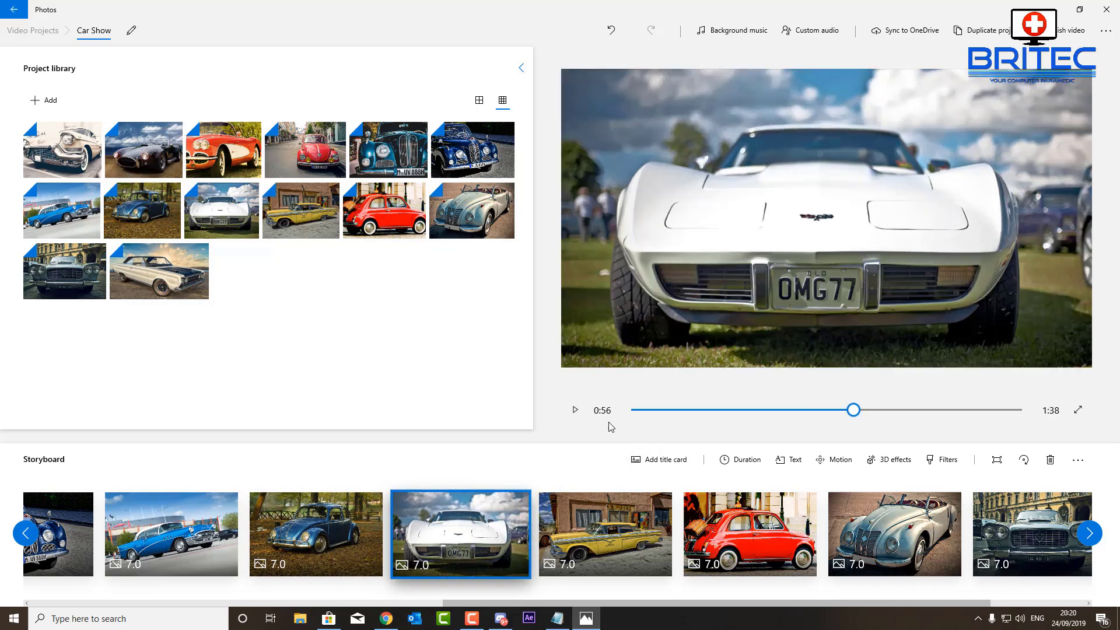
left_click(608, 507)
right_click(619, 514)
mouse_move(674, 403)
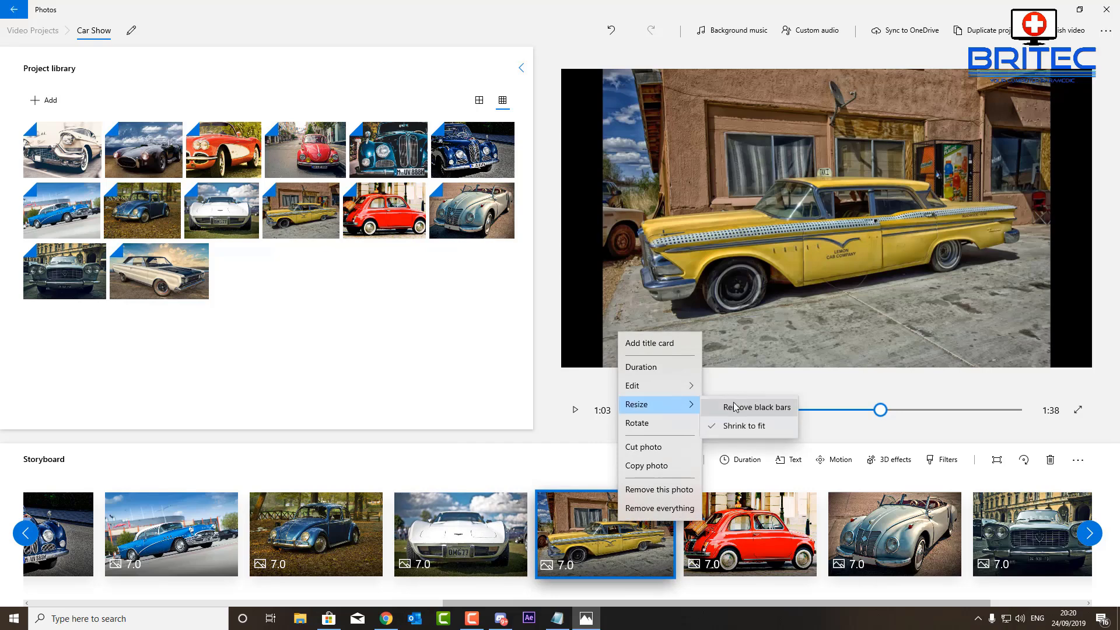
left_click(733, 408)
Remove the black bars from the red Fiat photo and the pale blue convertible photo.
left_click(755, 534)
right_click(755, 534)
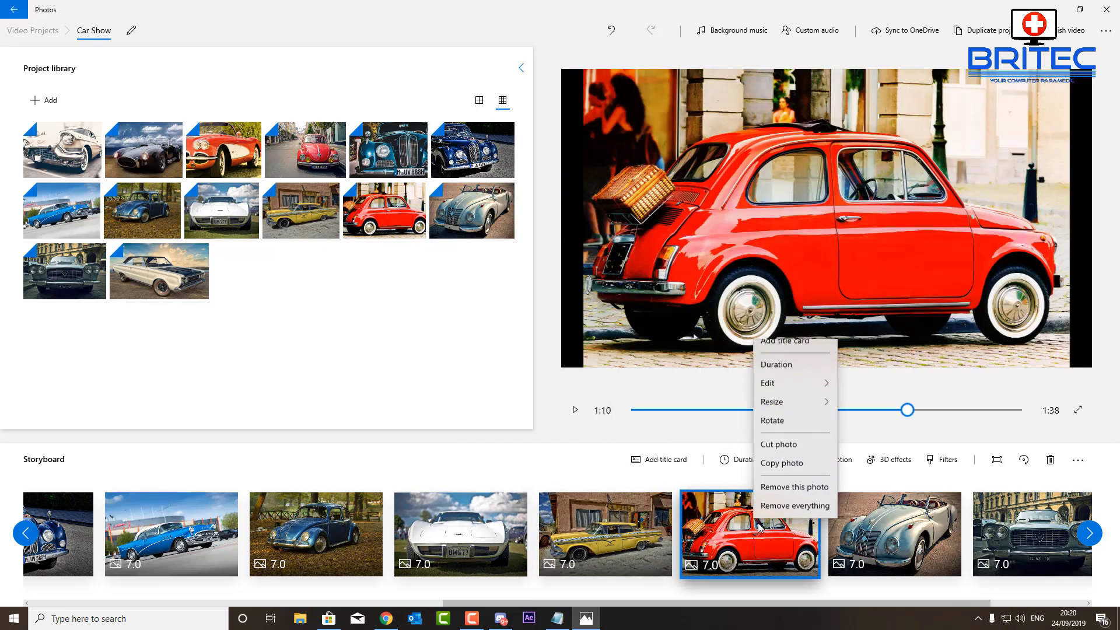
mouse_move(825, 412)
left_click(863, 414)
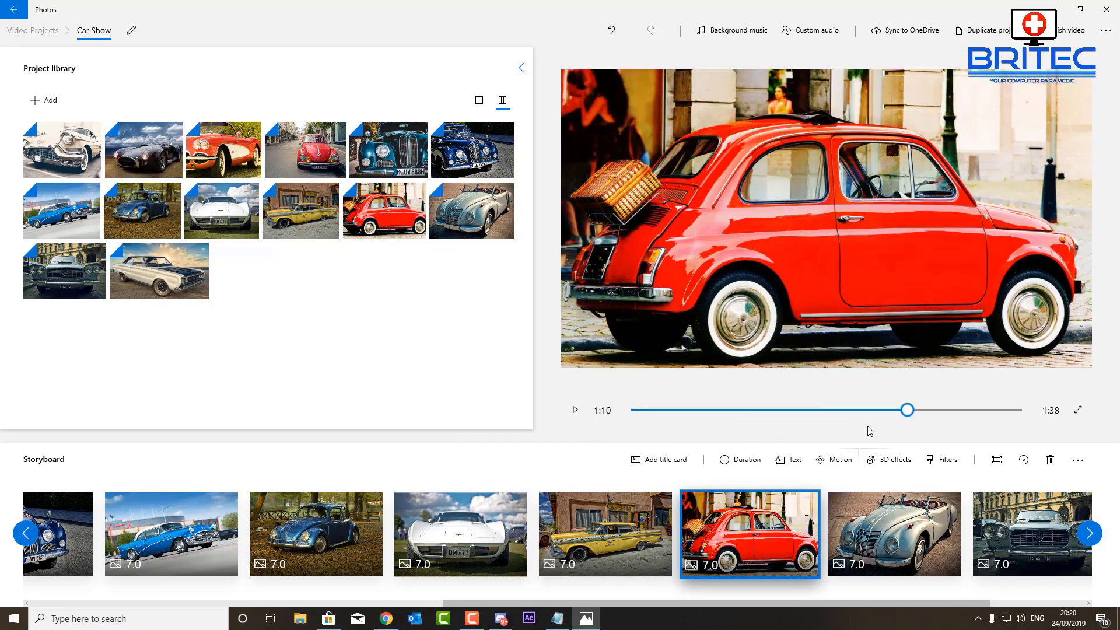
left_click(928, 513)
right_click(927, 509)
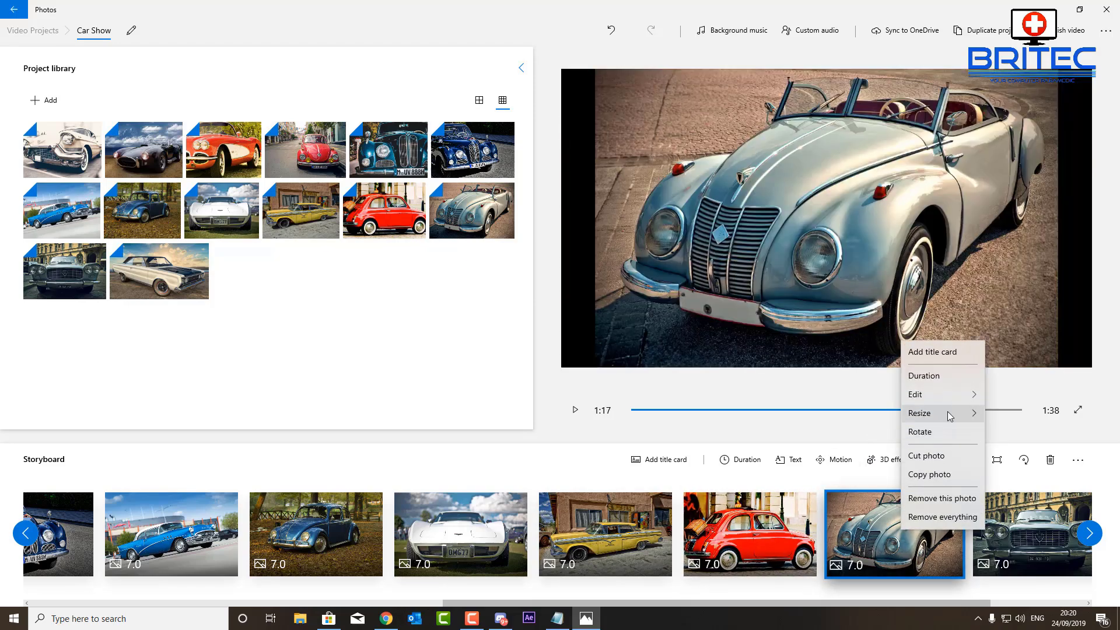
mouse_move(933, 408)
left_click(1027, 417)
Remove the black bars from the grey Lancia photo that follows the pale blue convertible.
left_click(1022, 558)
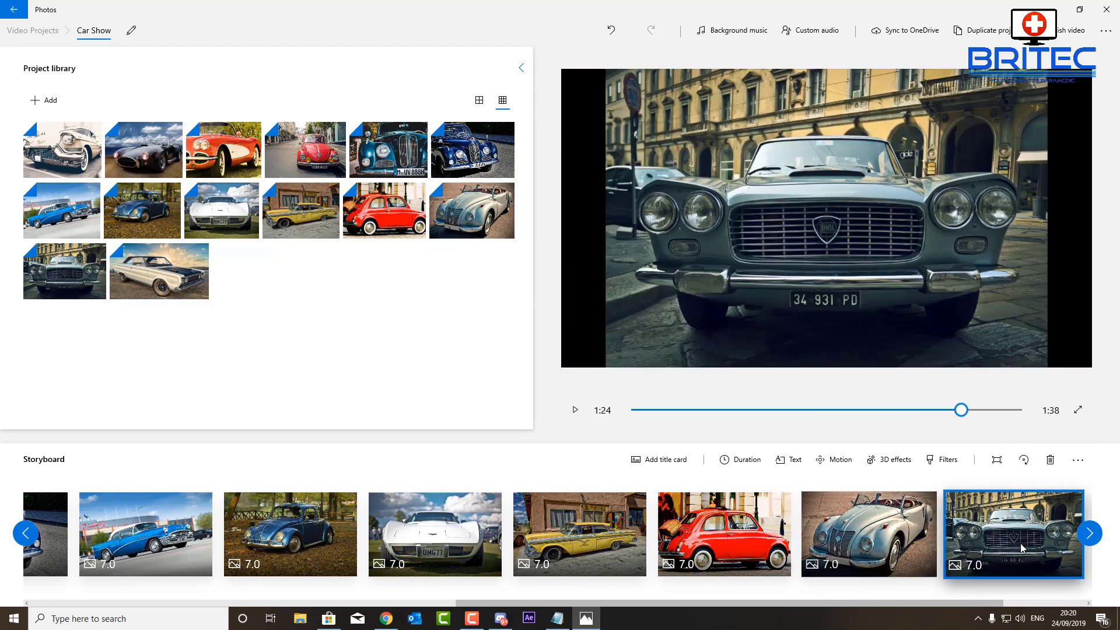
right_click(1022, 558)
mouse_move(1041, 433)
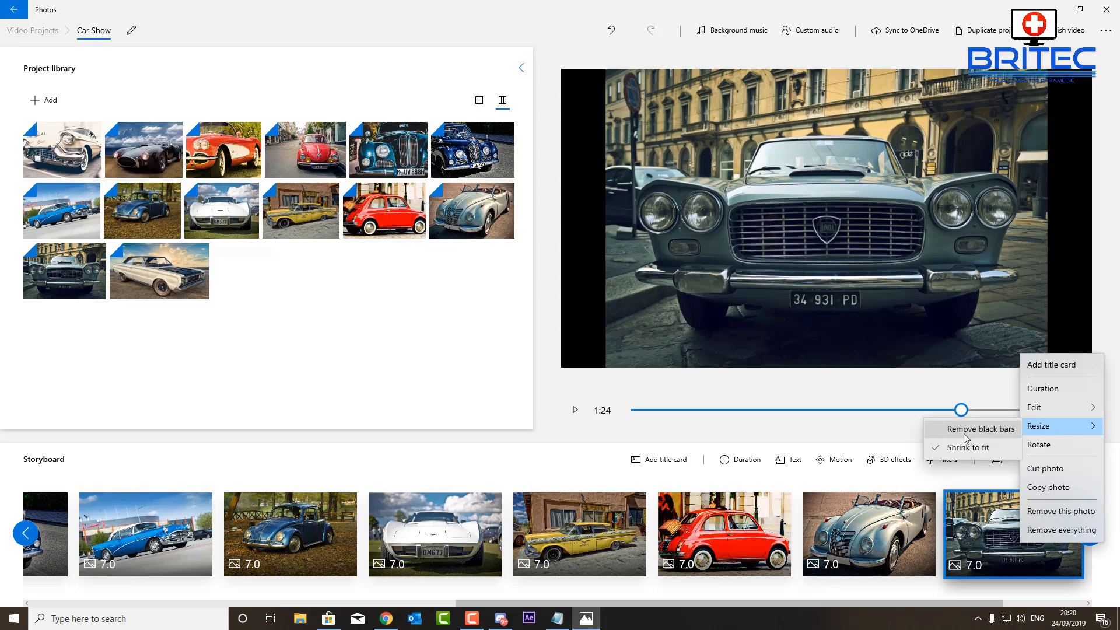
left_click(963, 433)
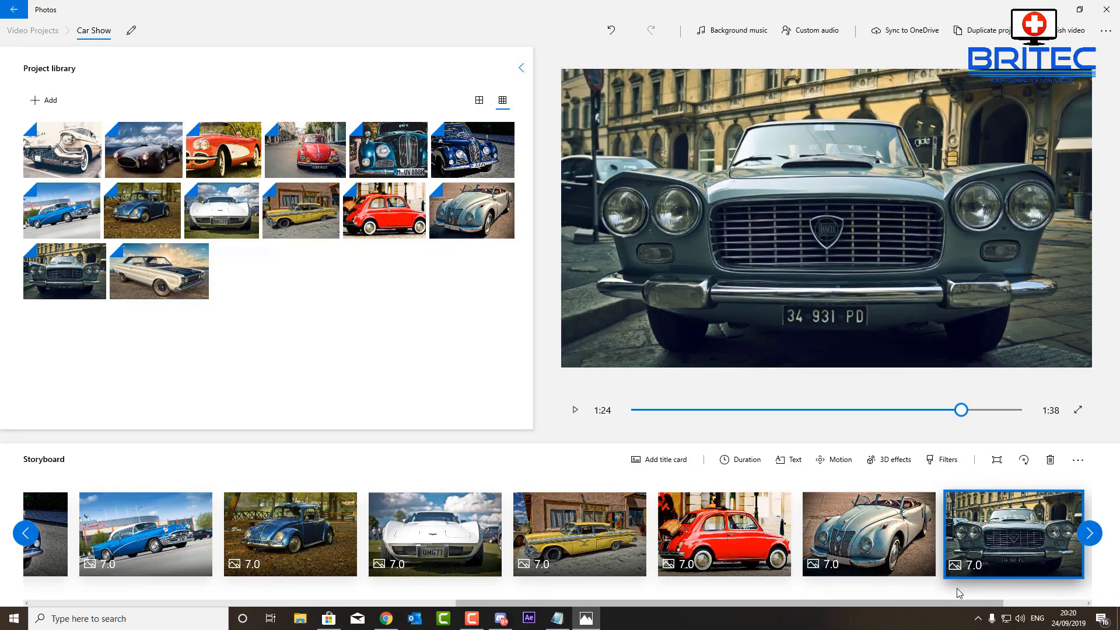
Remove the black bars from the last storyboard photo, the white car with the black roof.
left_click_drag(914, 604, 997, 603)
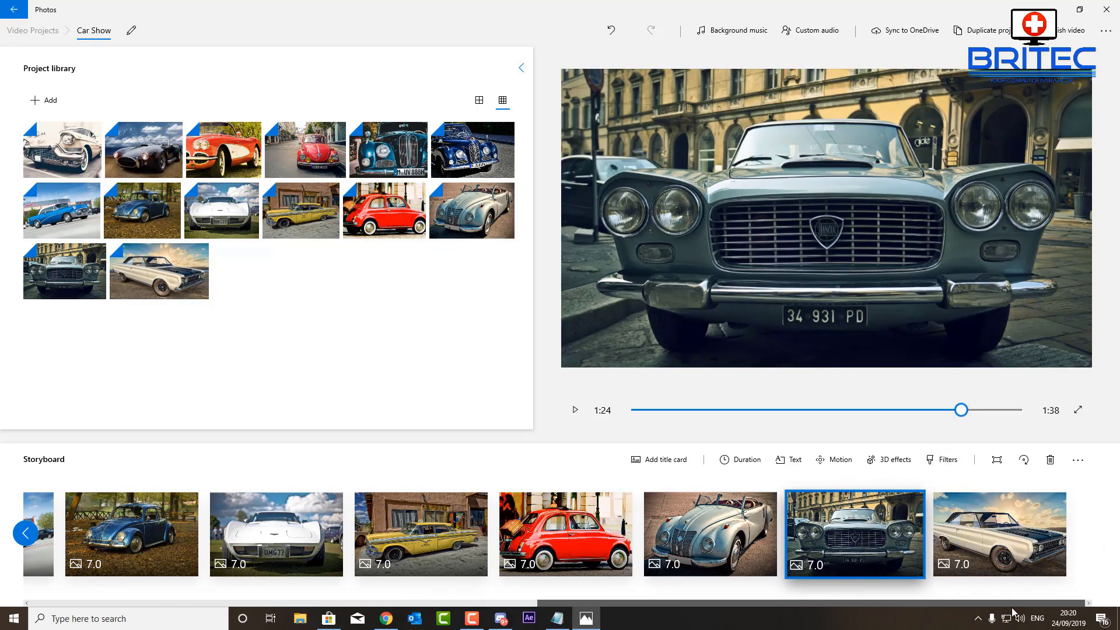
right_click(981, 539)
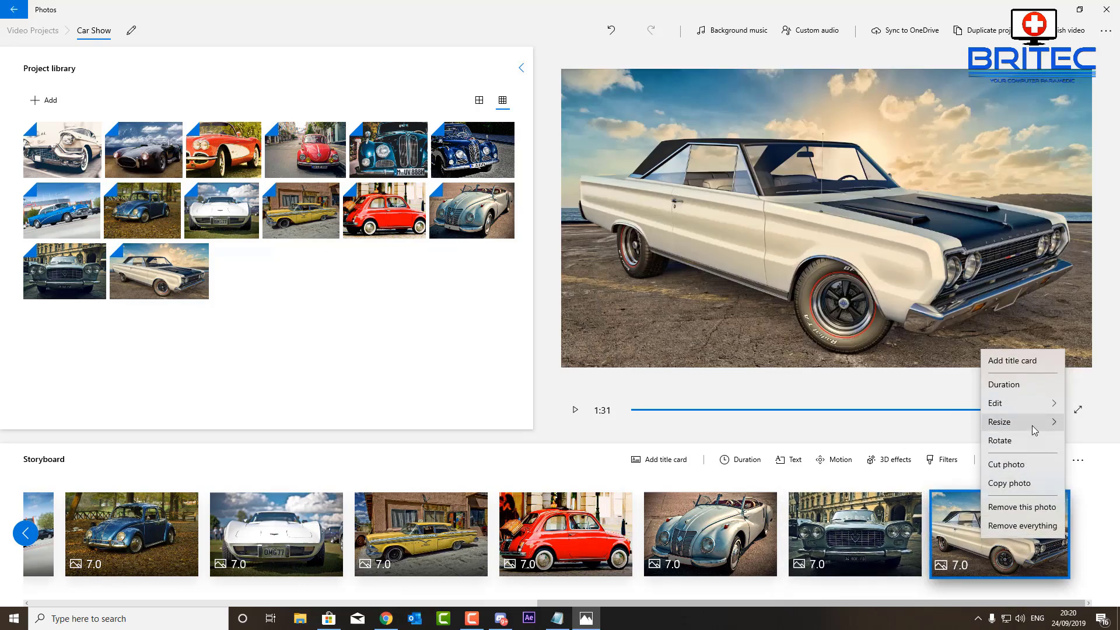
mouse_move(1030, 425)
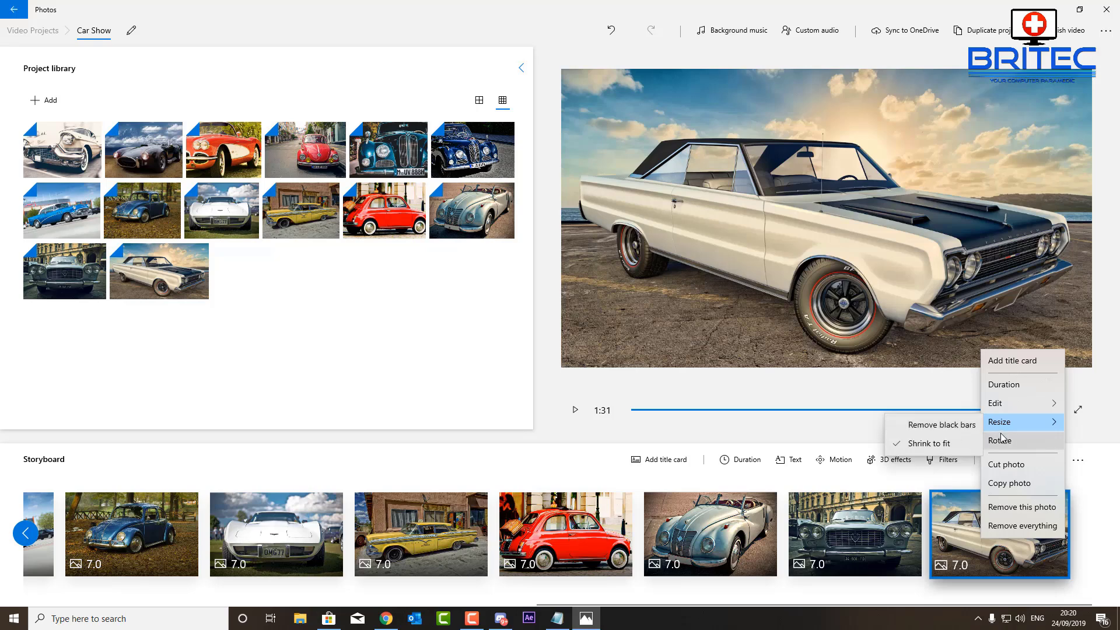
left_click(955, 428)
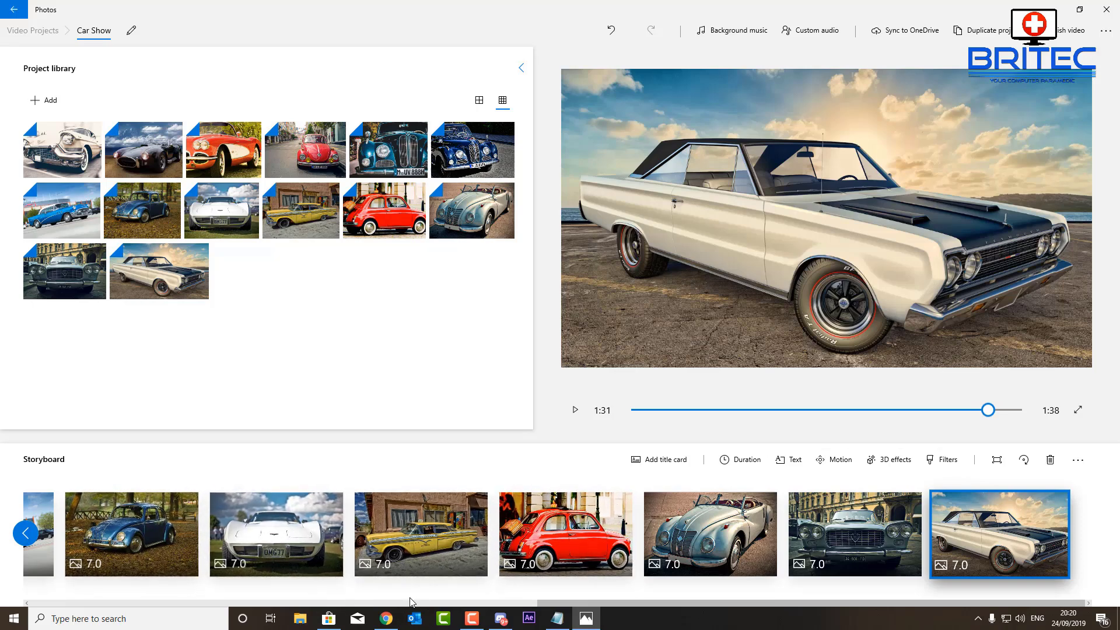
Try the Energy and Classic filters on the dark blue BMW photo, and apply the Brassy filter to it.
scroll(402, 602, "left", 5)
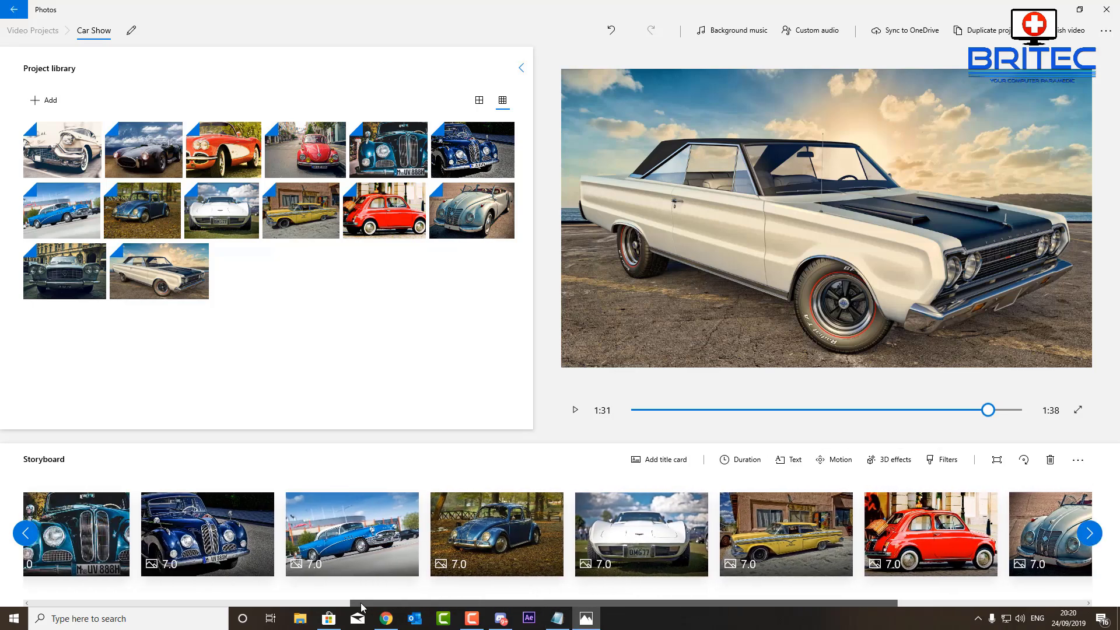
left_click_drag(361, 607, 309, 606)
left_click(305, 551)
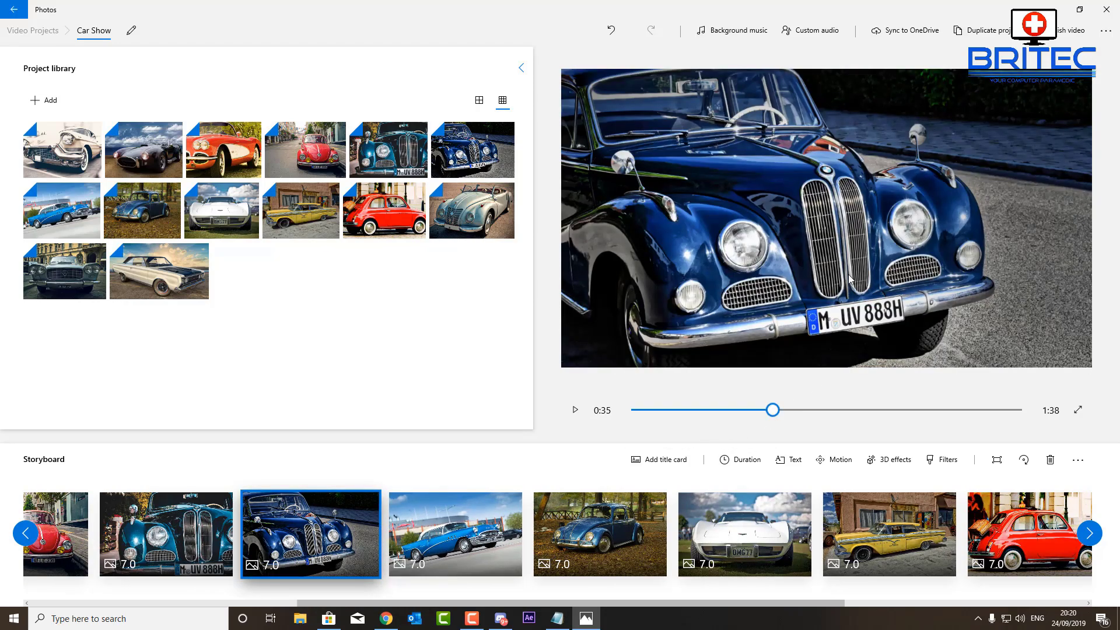
left_click(941, 462)
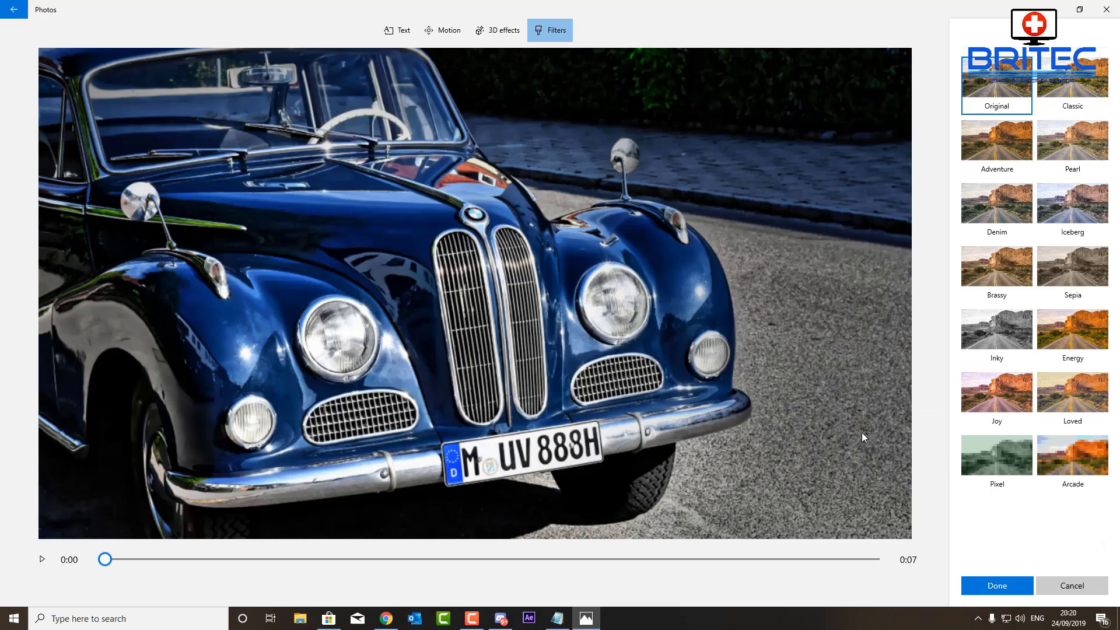
left_click(1065, 338)
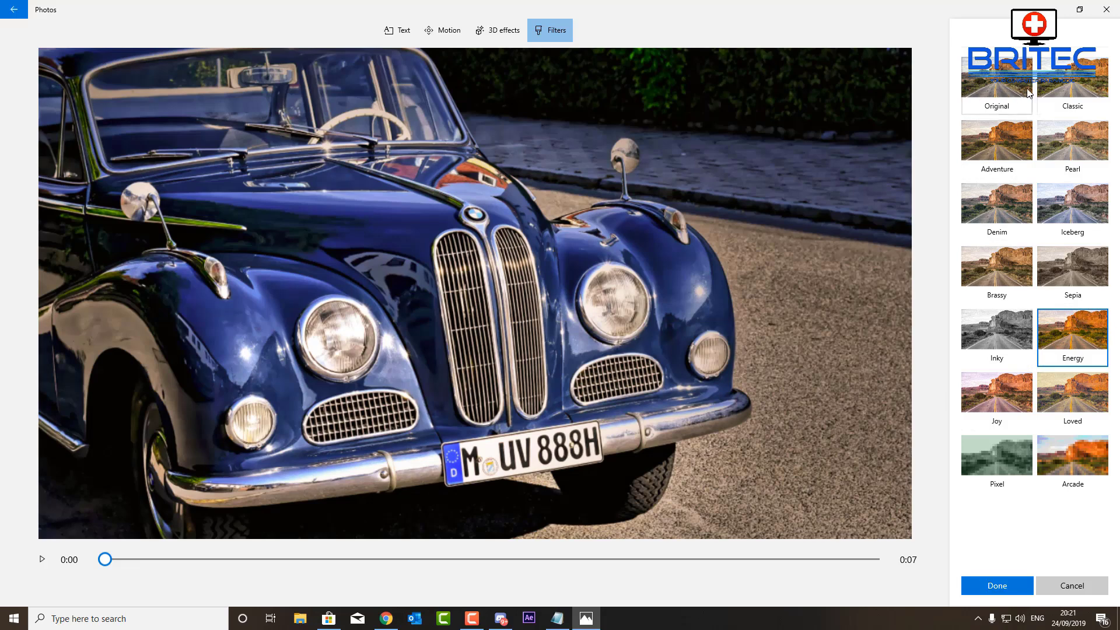
left_click(1070, 92)
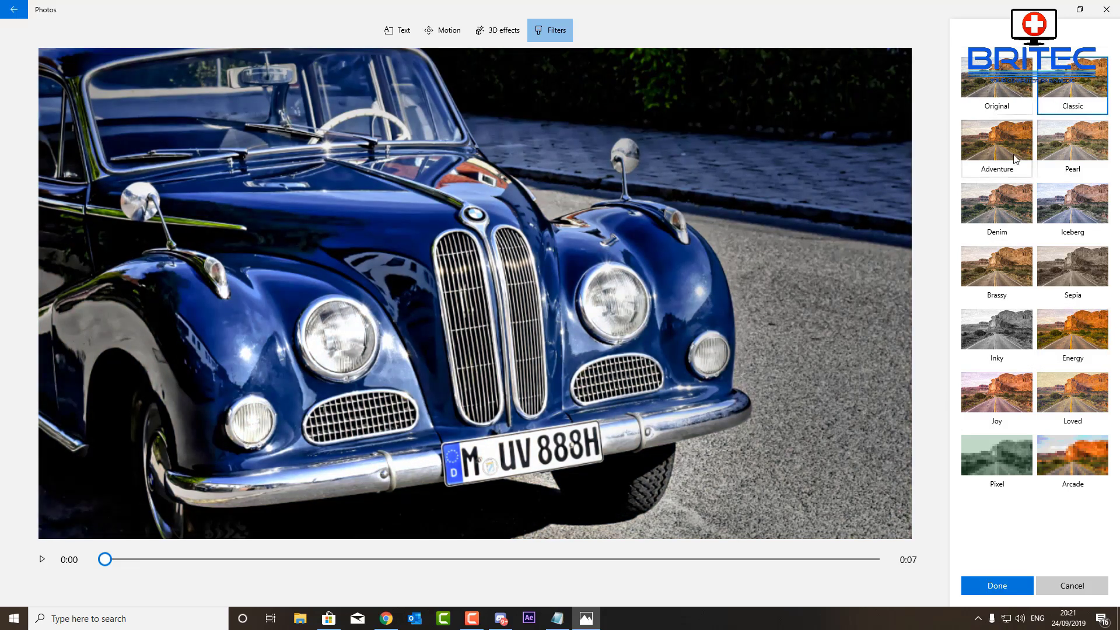
left_click(991, 278)
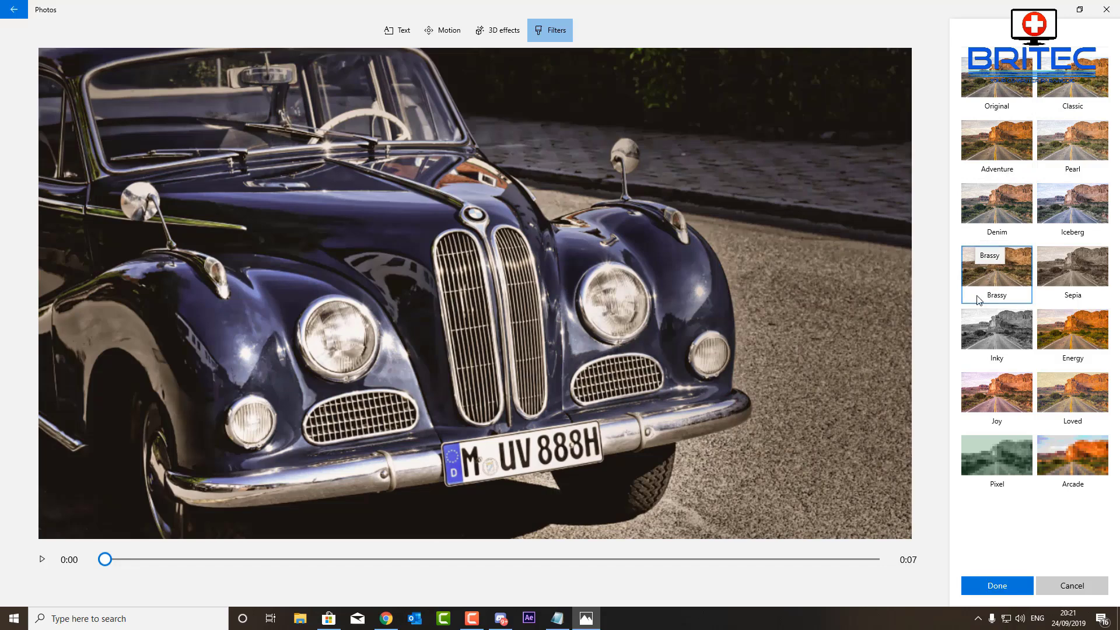
left_click(997, 586)
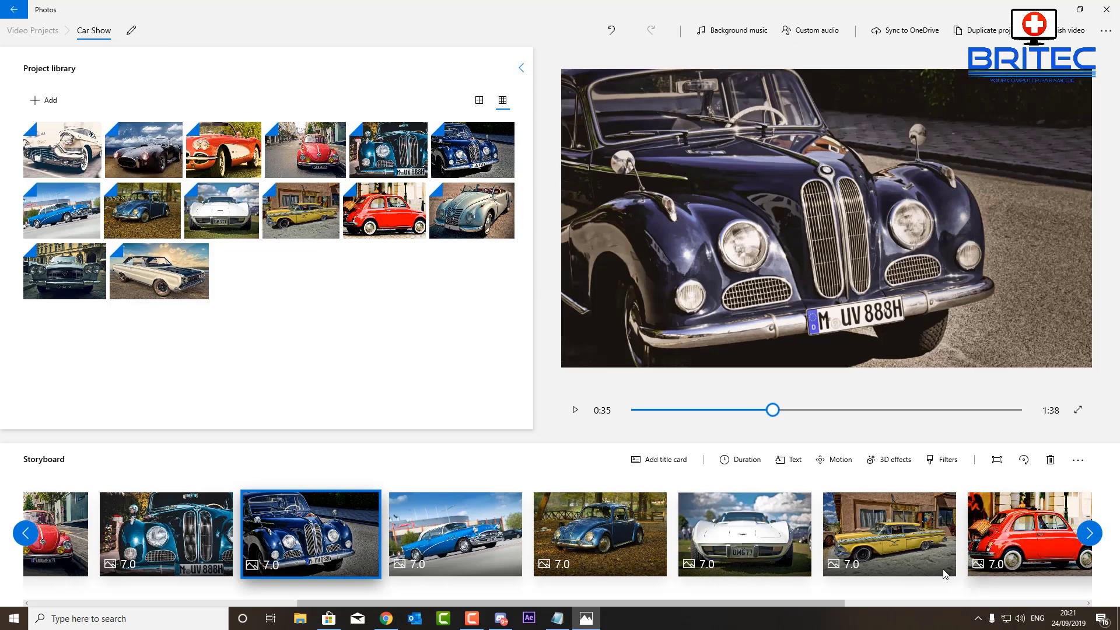
Try the Loved, Energy, Sepia and Denim filters on the blue Beetle photo, and apply the Iceberg filter.
left_click(613, 545)
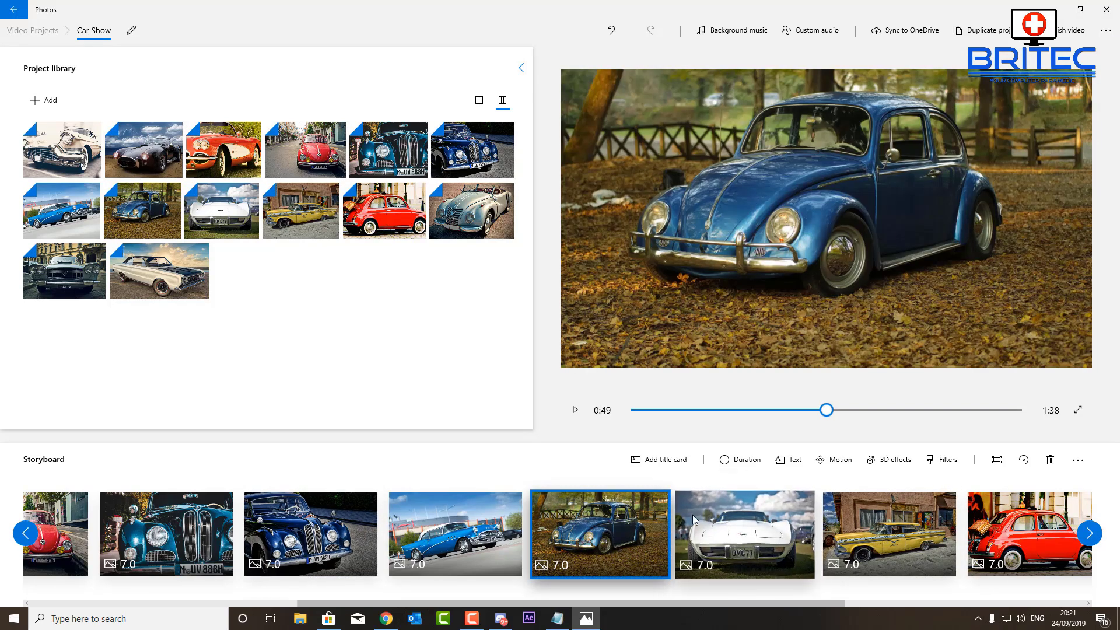
left_click(942, 460)
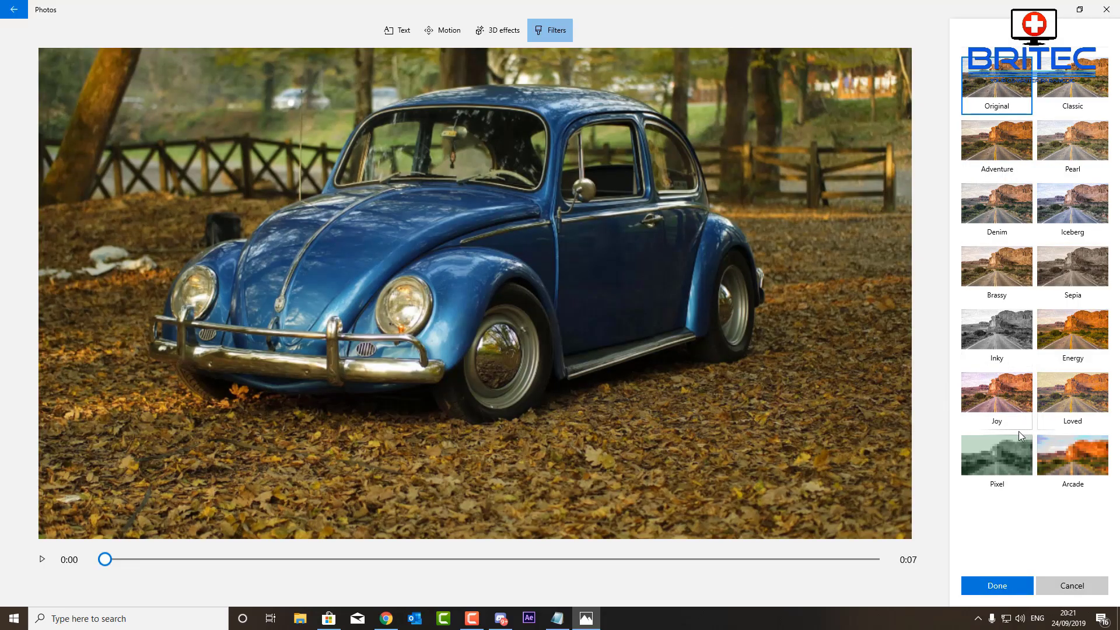
left_click(1070, 404)
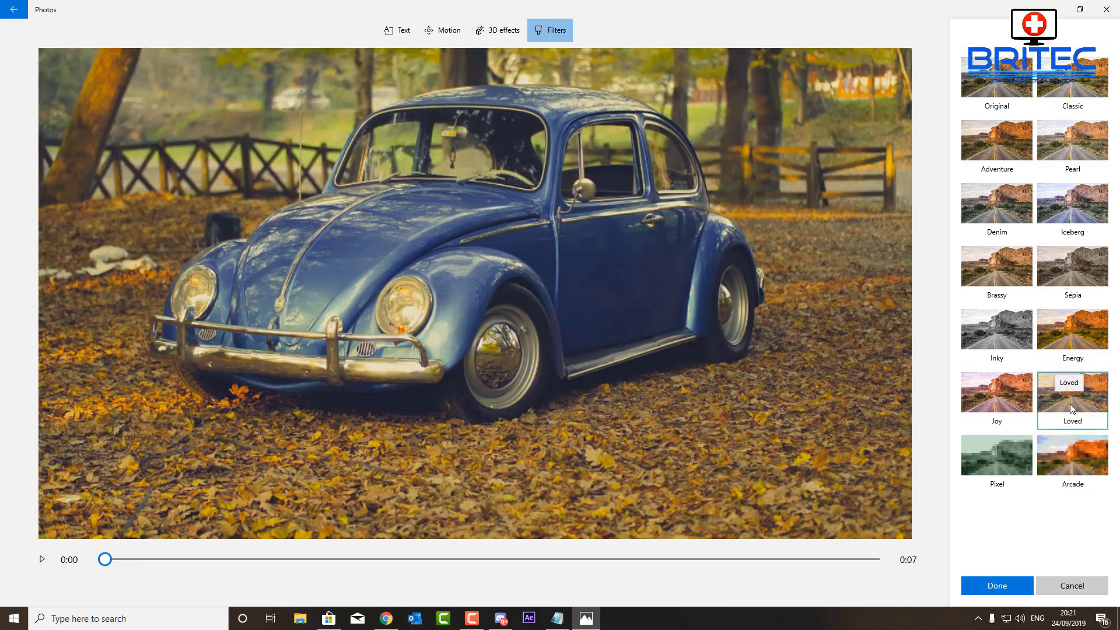
left_click(1079, 344)
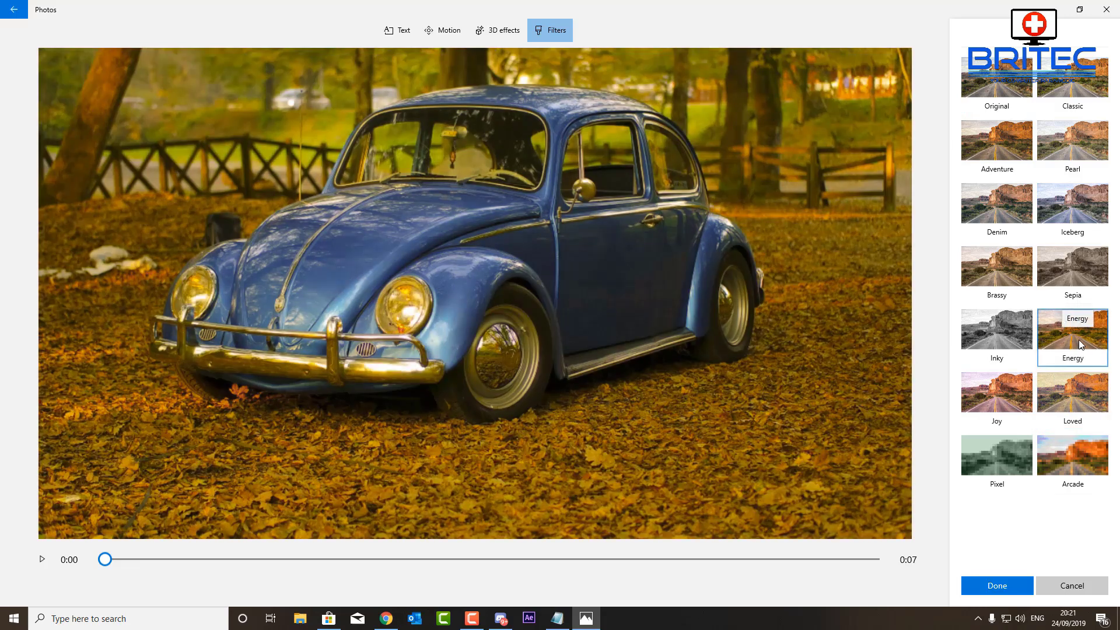
left_click(1060, 278)
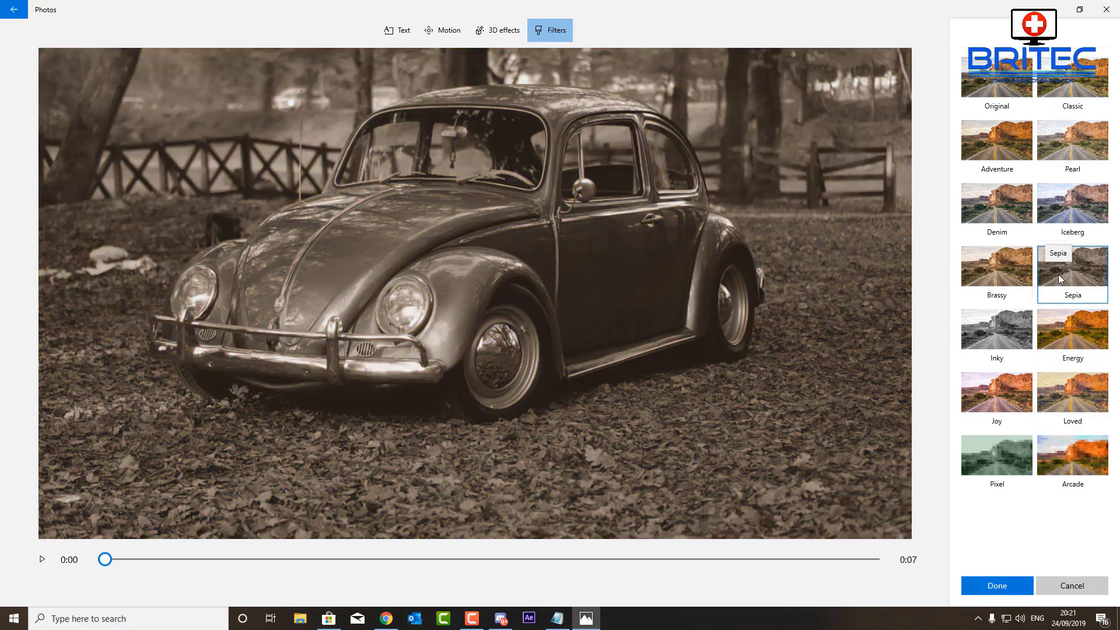
left_click(1001, 214)
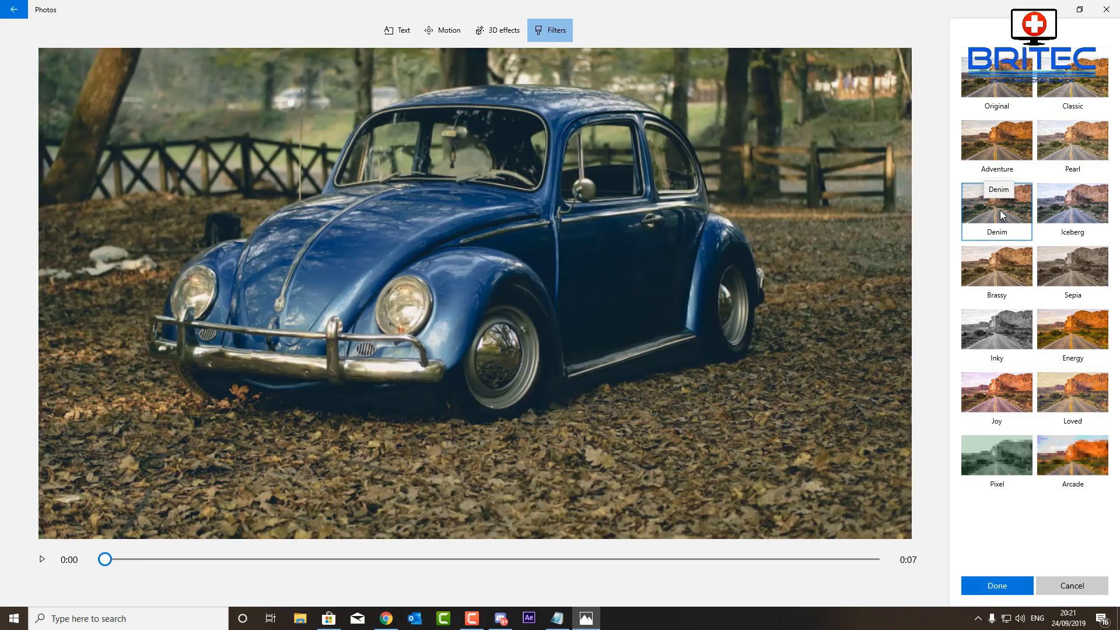
left_click(1075, 217)
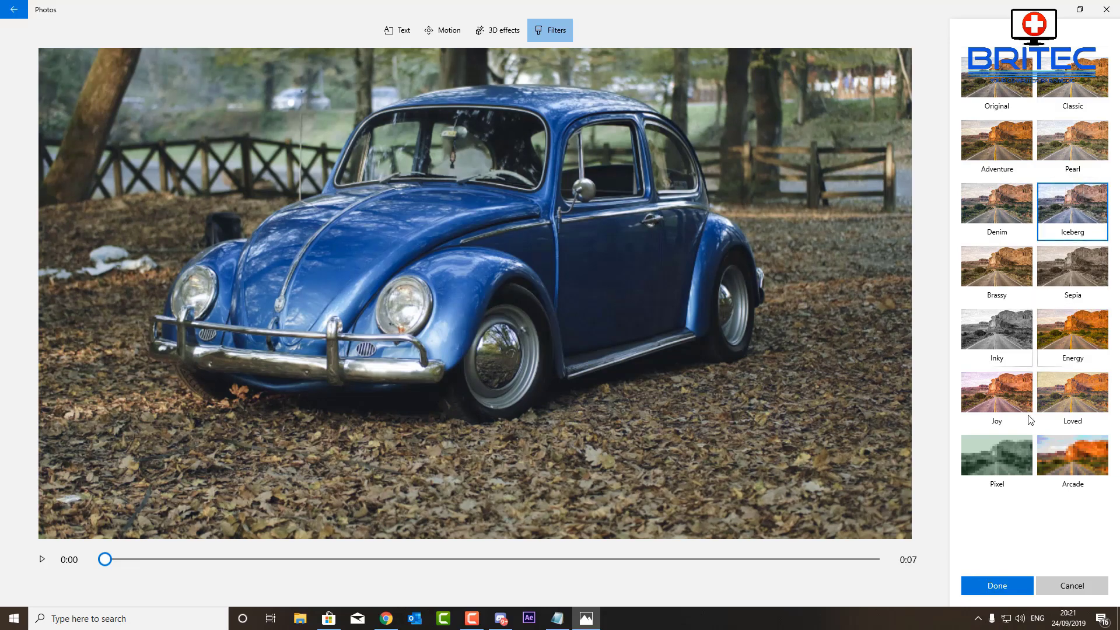
left_click(995, 582)
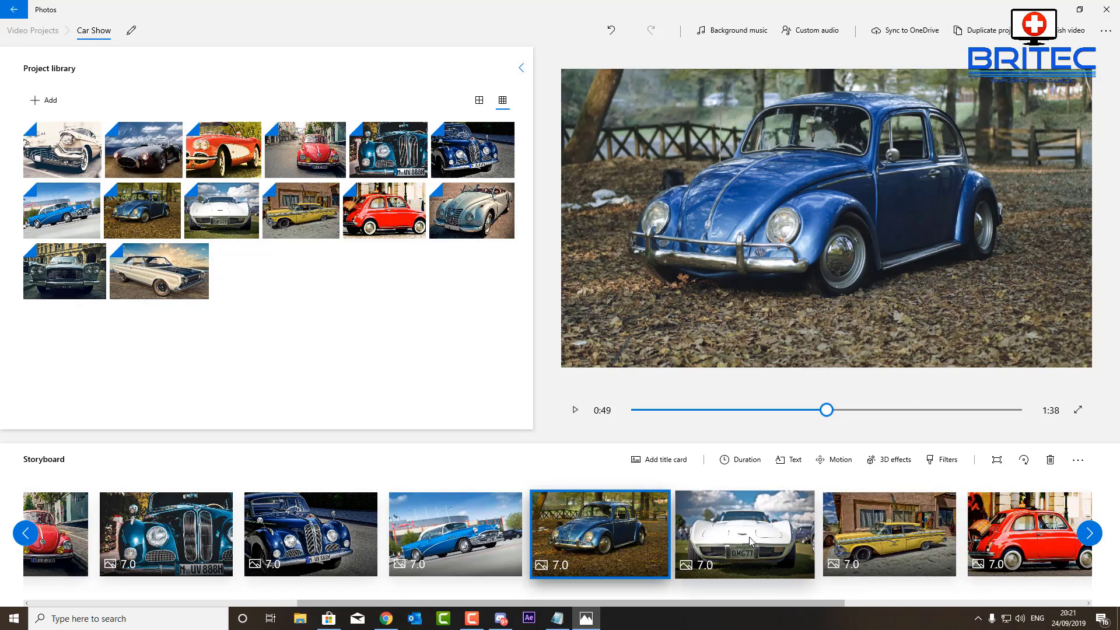
left_click(940, 462)
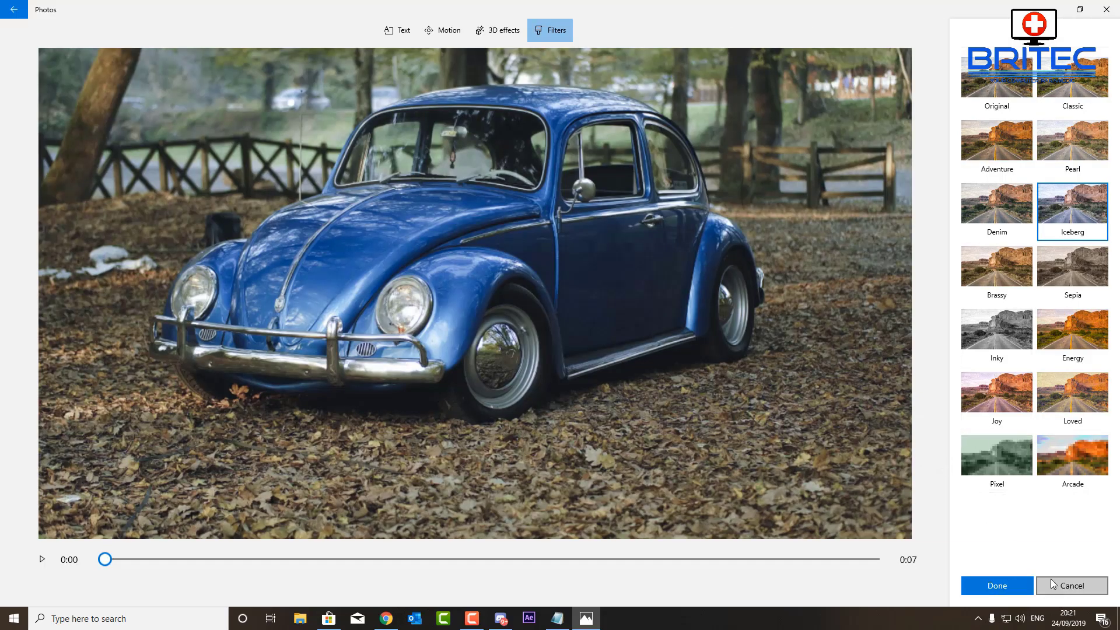
left_click(496, 32)
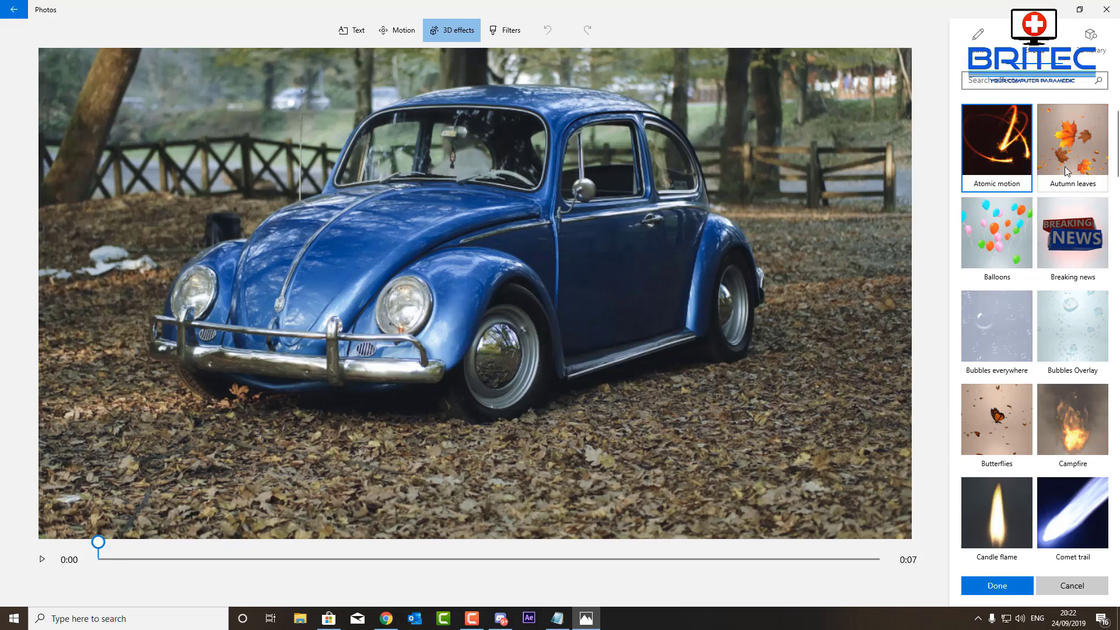
scroll(1047, 362, "down", 3)
scroll(1045, 383, "down", 5)
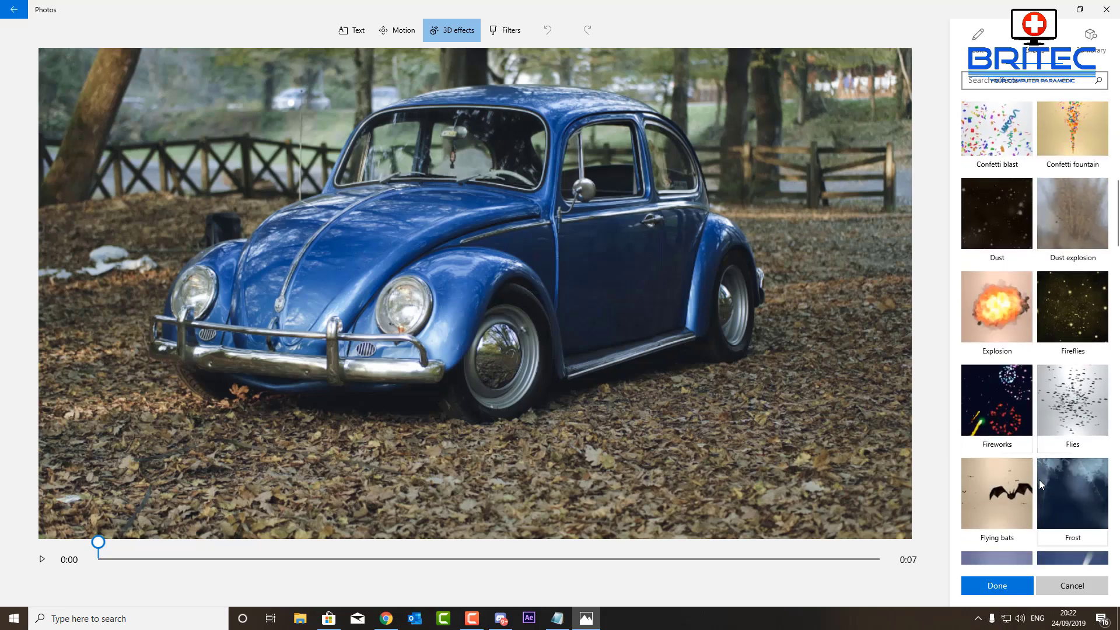
left_click(1064, 589)
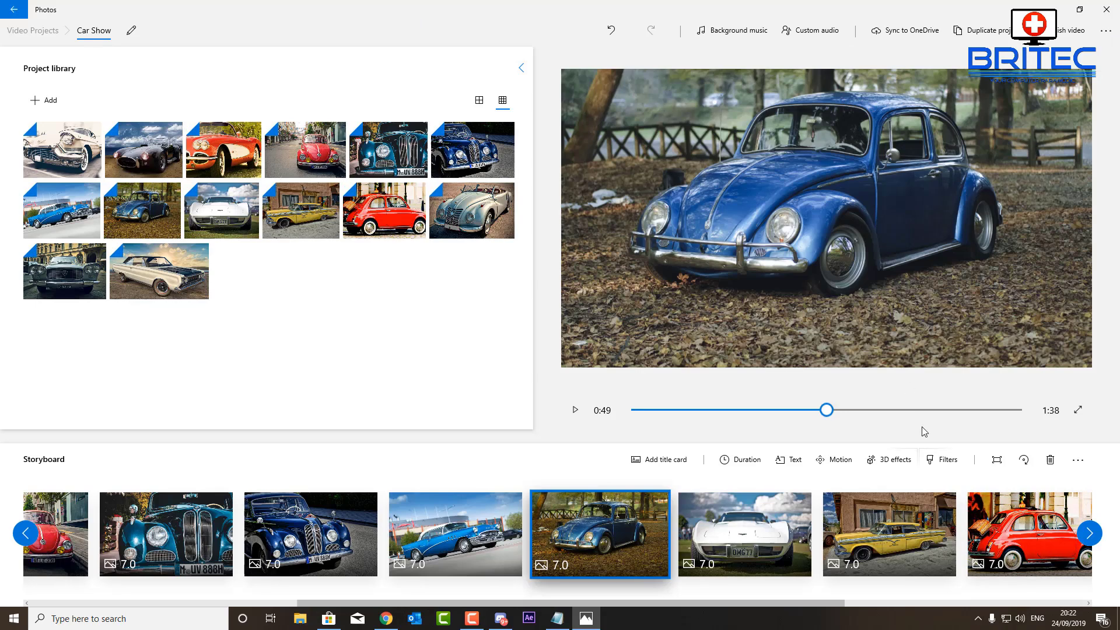
Try the Pan left motion on the blue Beetle photo with a short preview, and undo the motion.
left_click(835, 460)
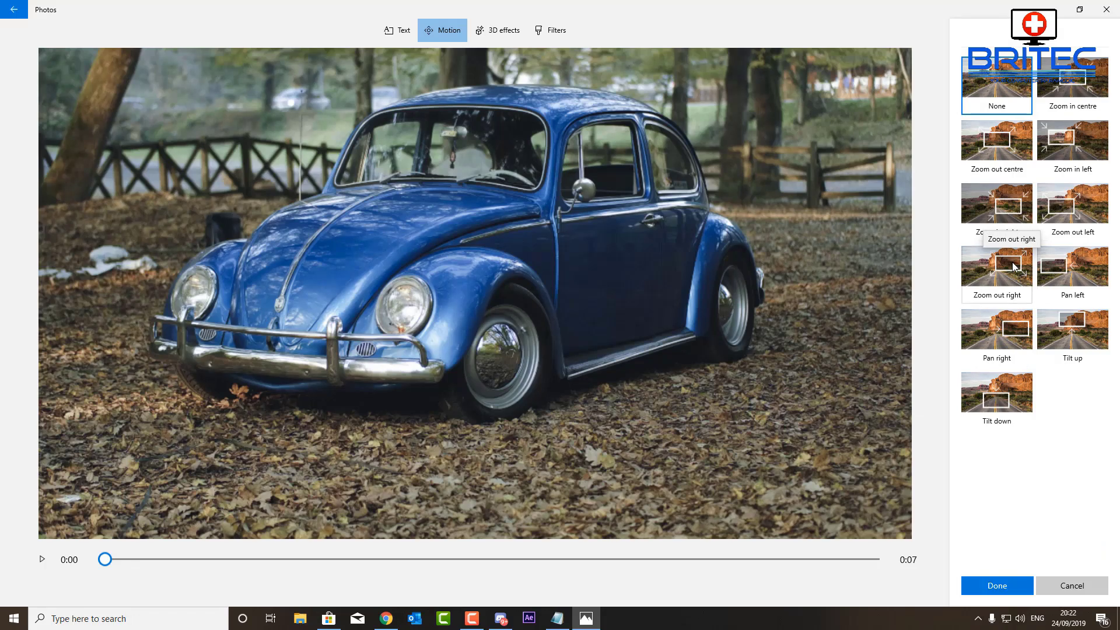
left_click(1044, 268)
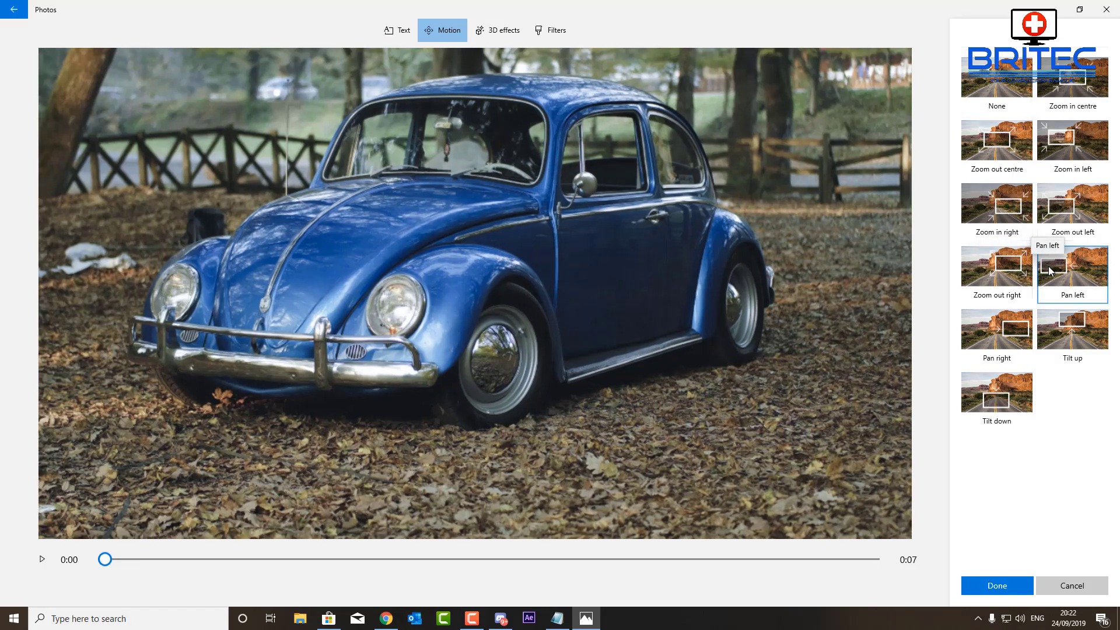
left_click(992, 587)
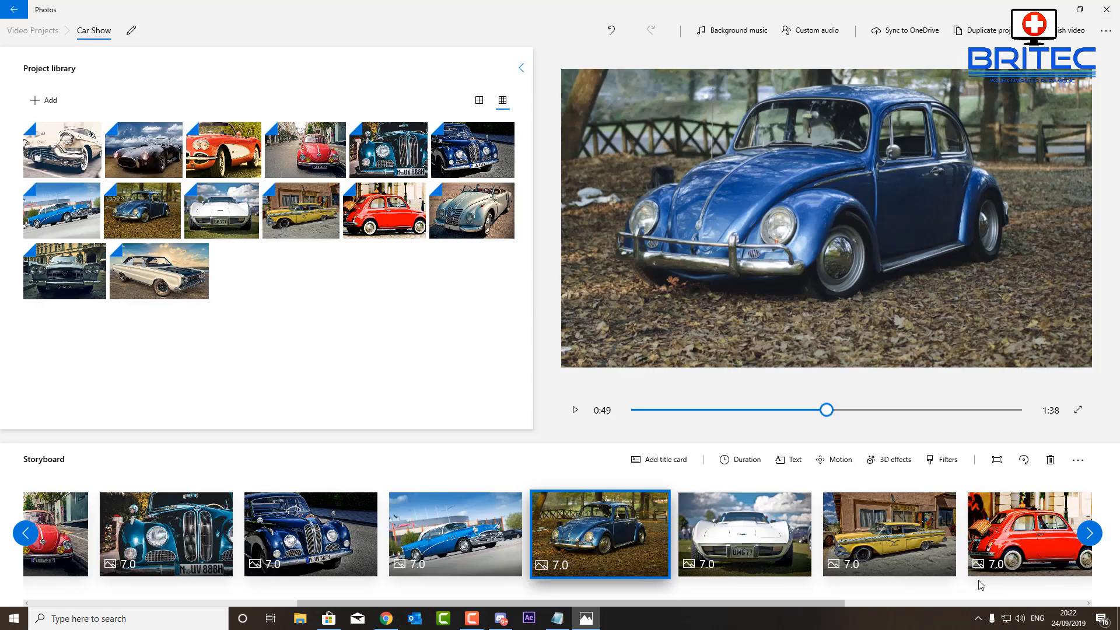
left_click(574, 411)
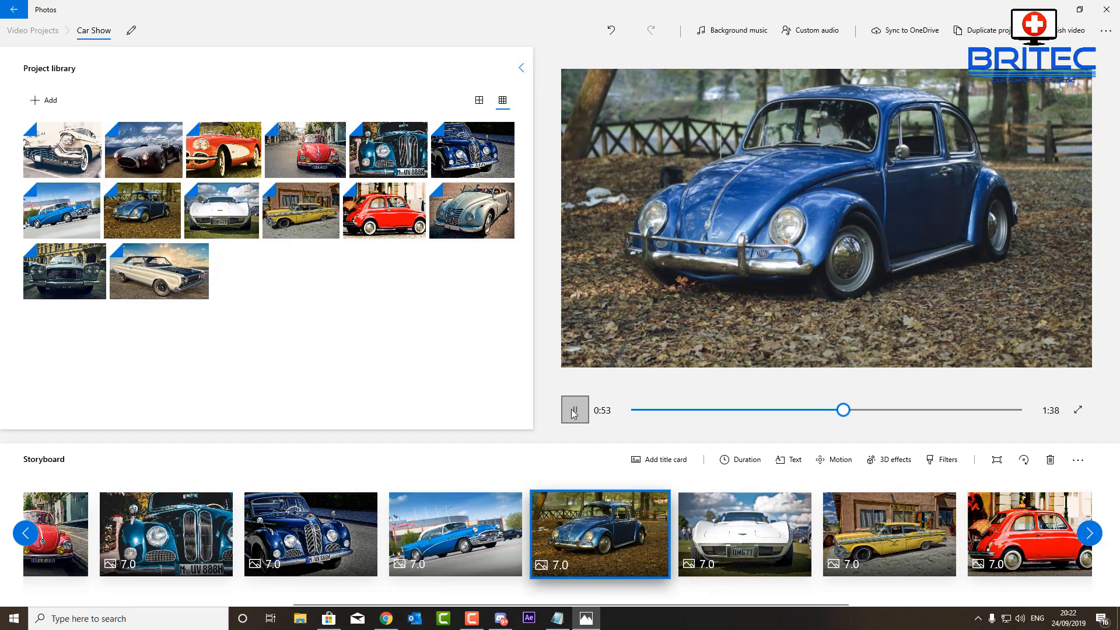
left_click(574, 413)
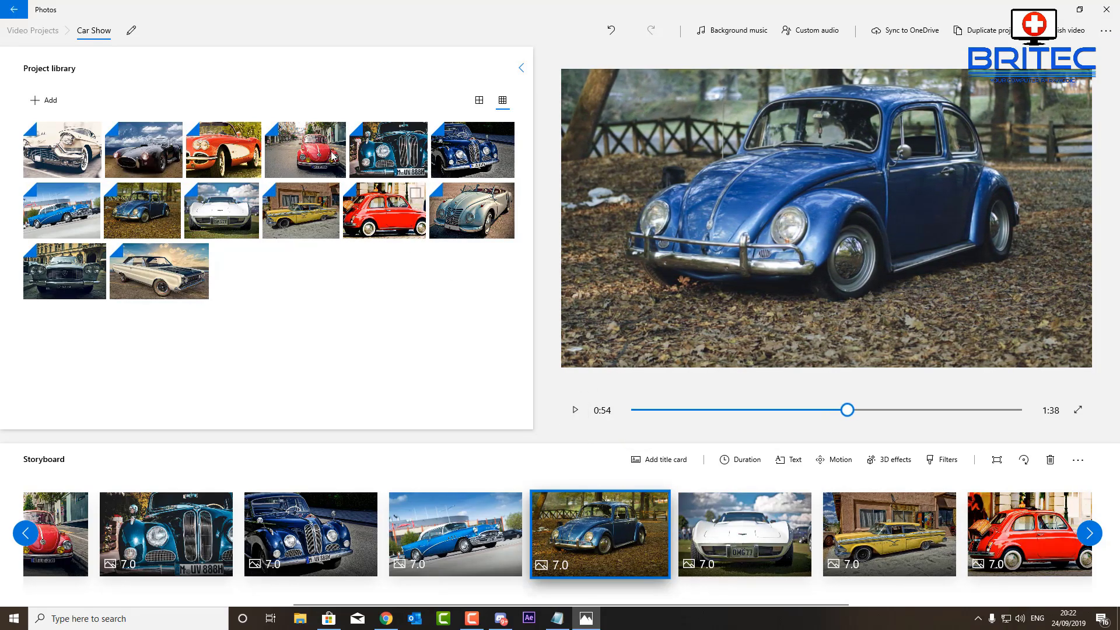
left_click(612, 37)
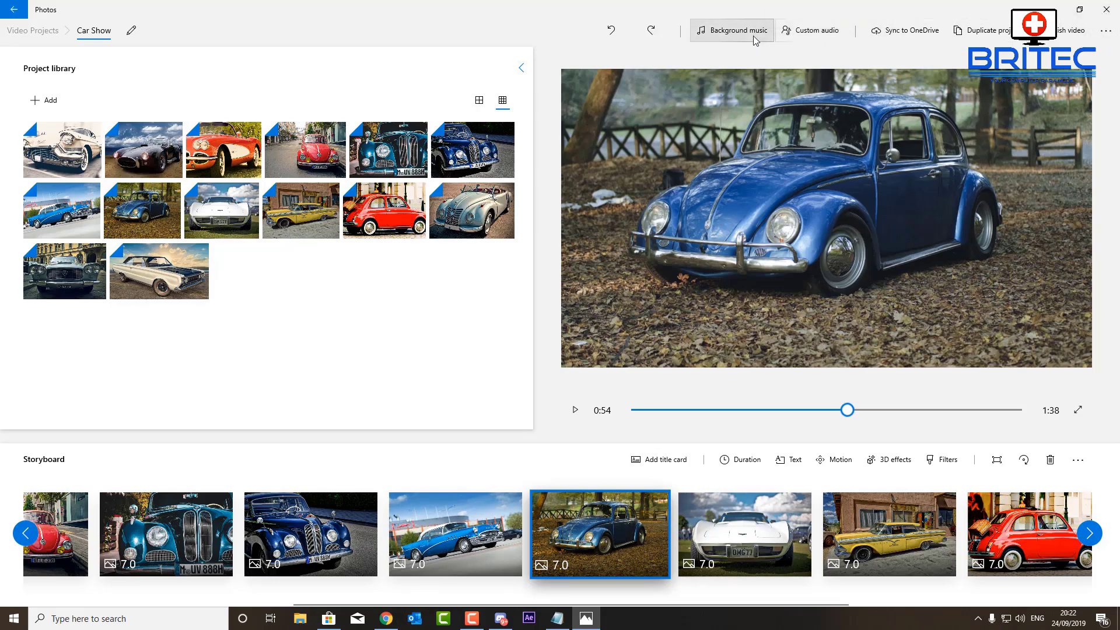
Preview the Chilled, Classic and Electric themes for the project, and apply the Chilled theme to the video.
left_click(1107, 32)
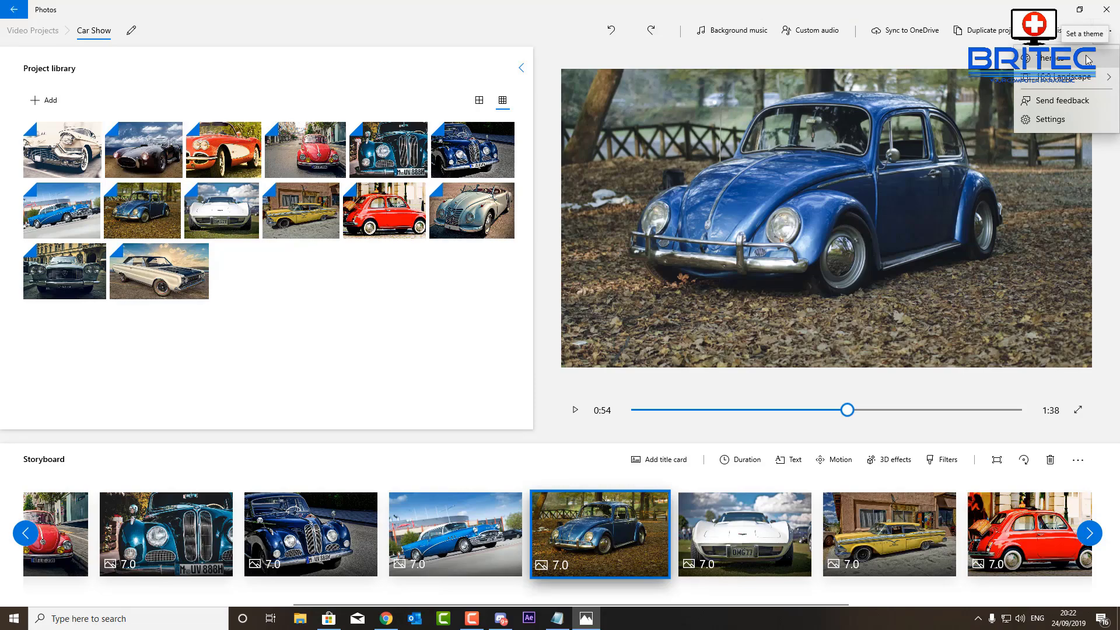
left_click(1089, 59)
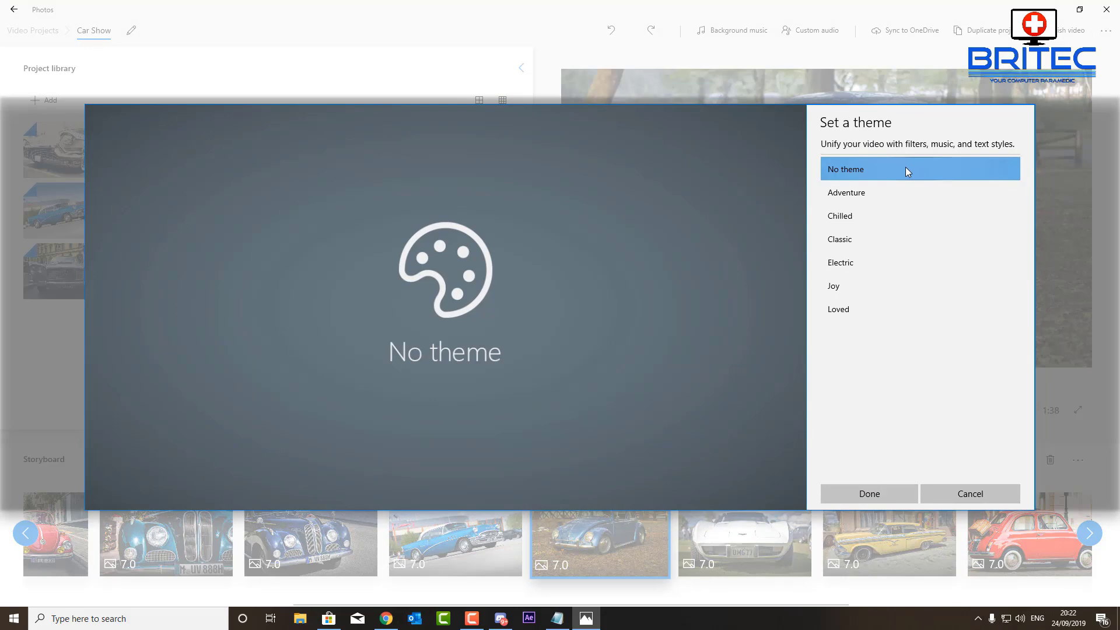
left_click(860, 217)
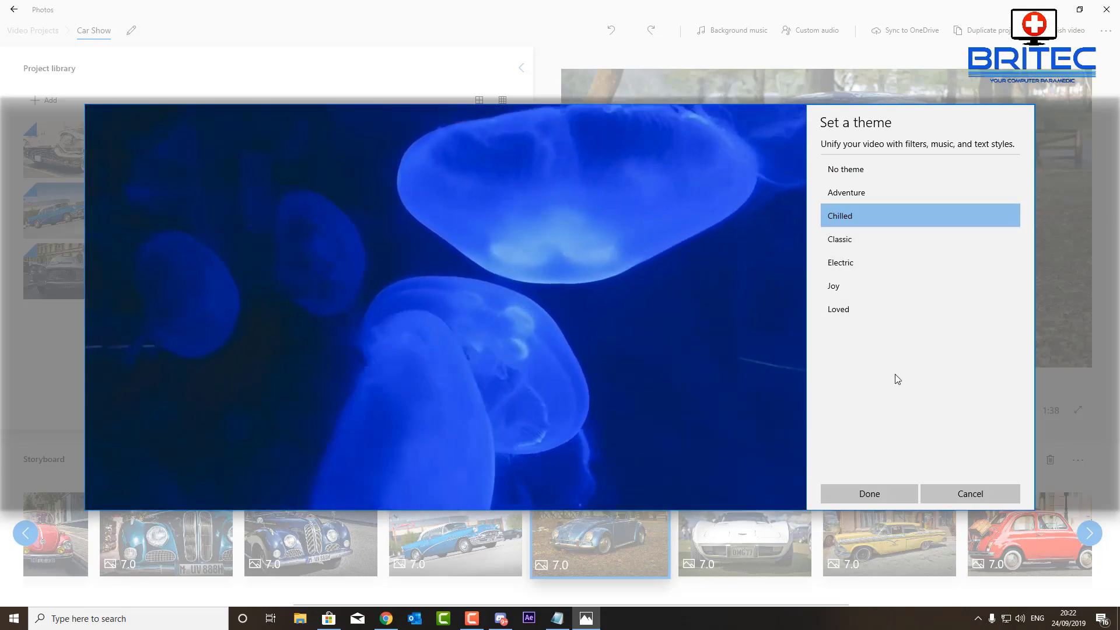
left_click(844, 244)
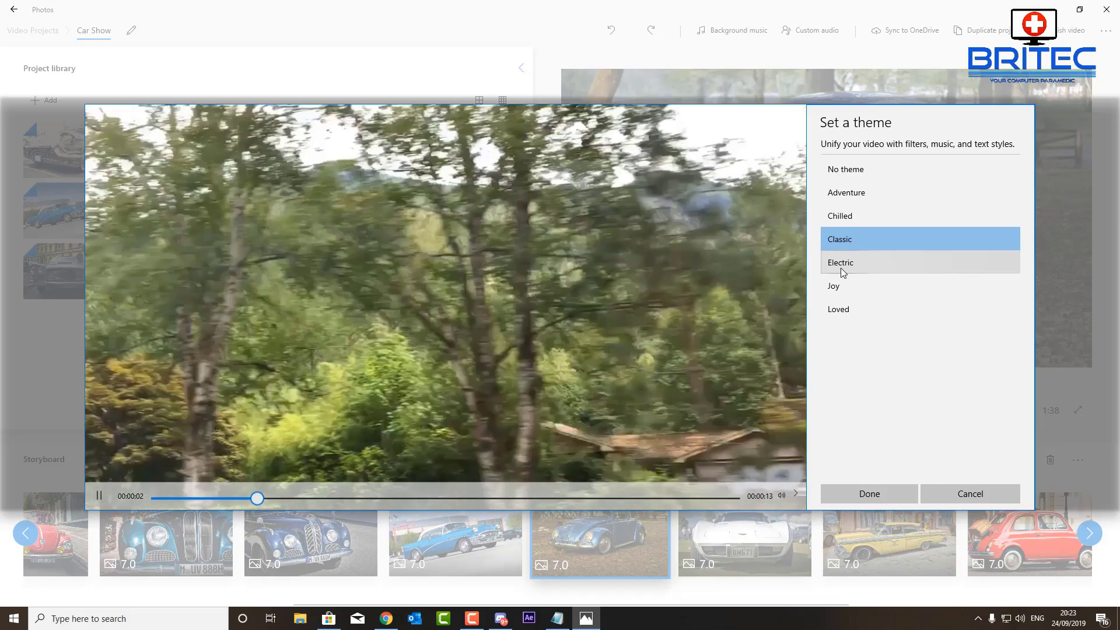
left_click(842, 268)
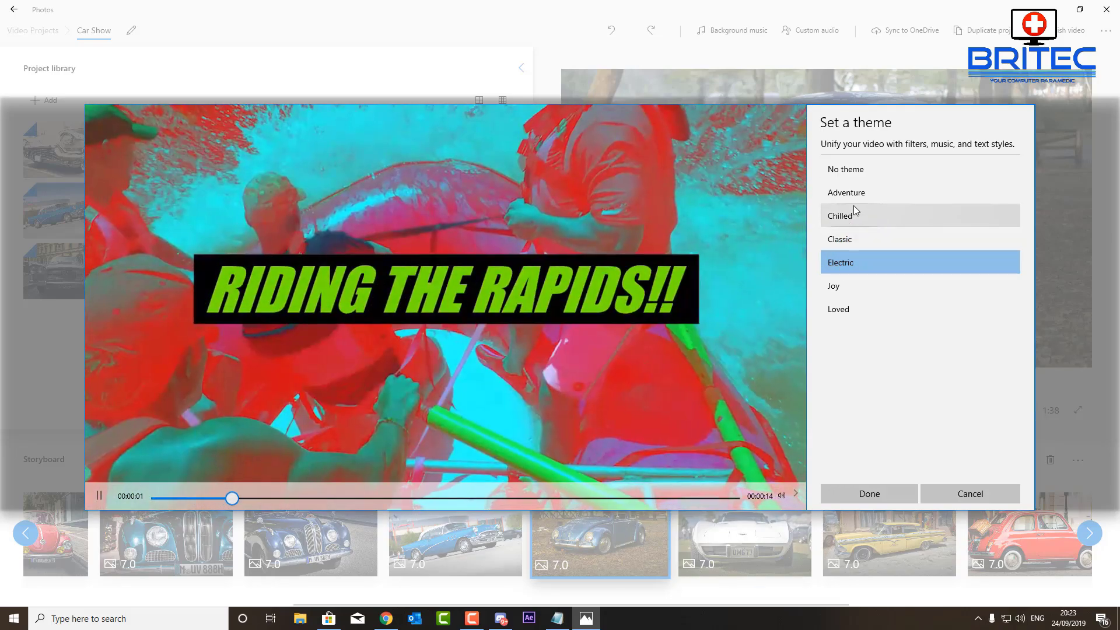
left_click(852, 217)
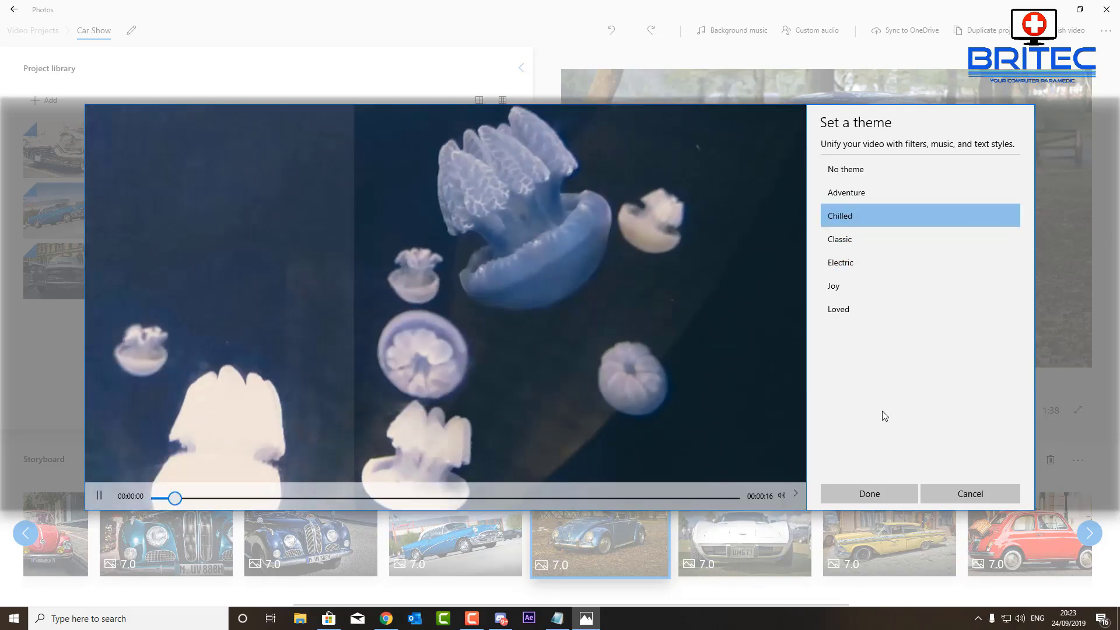
left_click(877, 494)
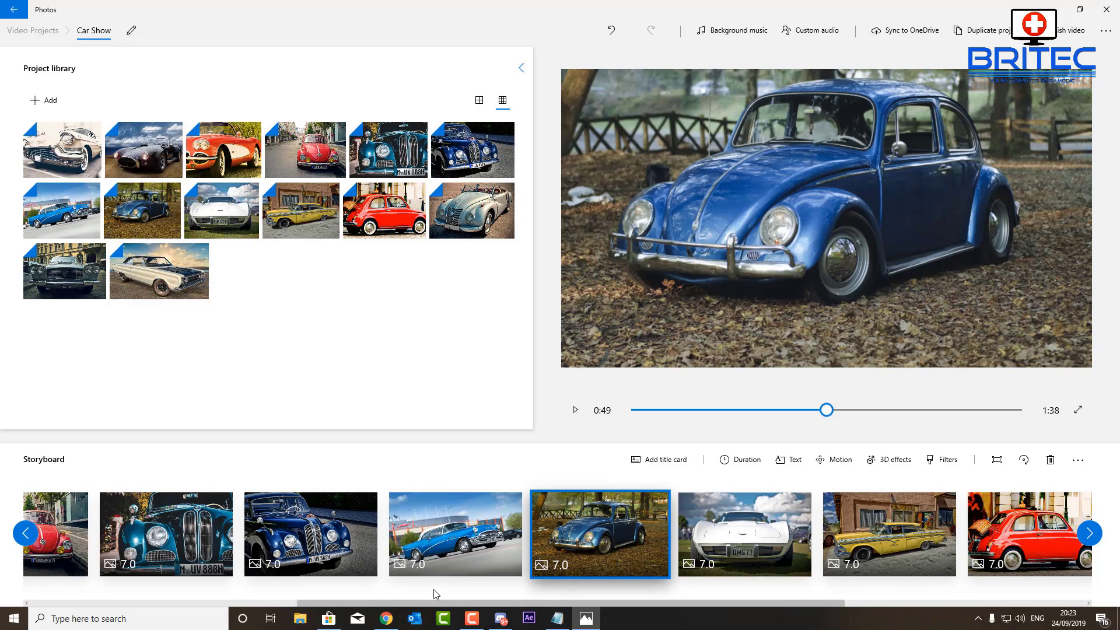
Play the themed video from the first storyboard photo, the white Cadillac, into the second photo.
left_click_drag(401, 602, 104, 608)
left_click(105, 533)
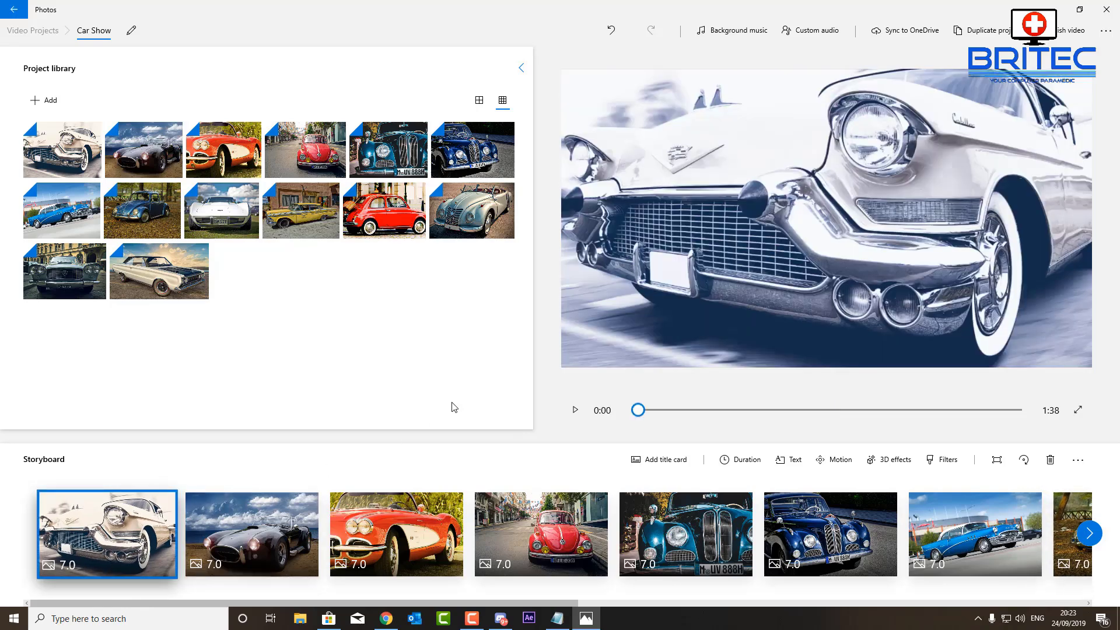
left_click(576, 408)
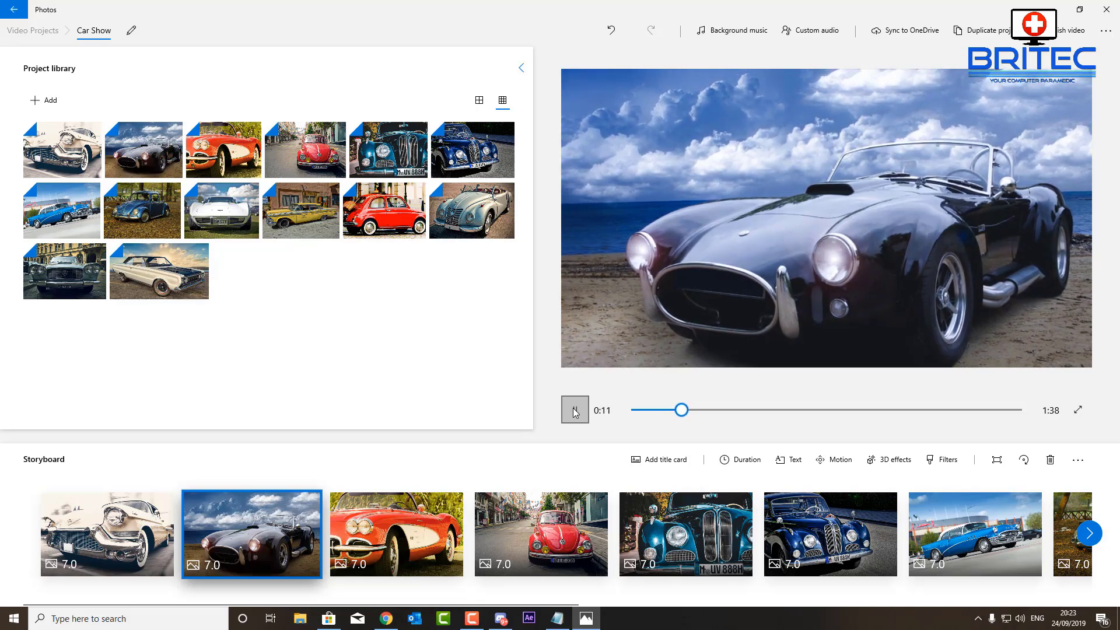
Add the text "Classic Car Show" to the first storyboard photo, the white Cadillac.
left_click(97, 548)
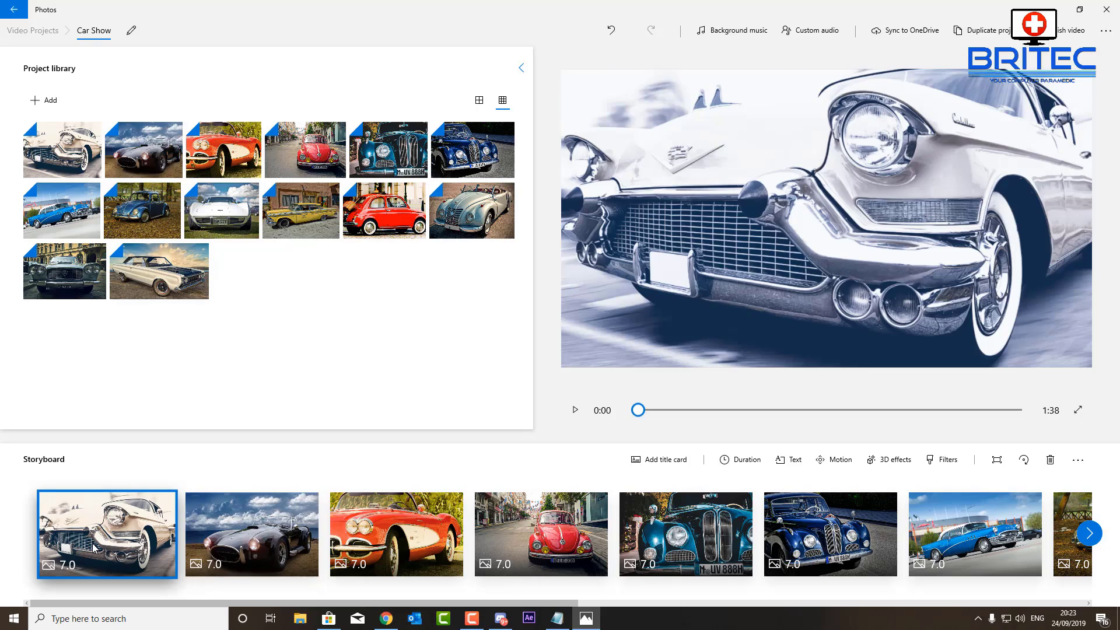
left_click(789, 460)
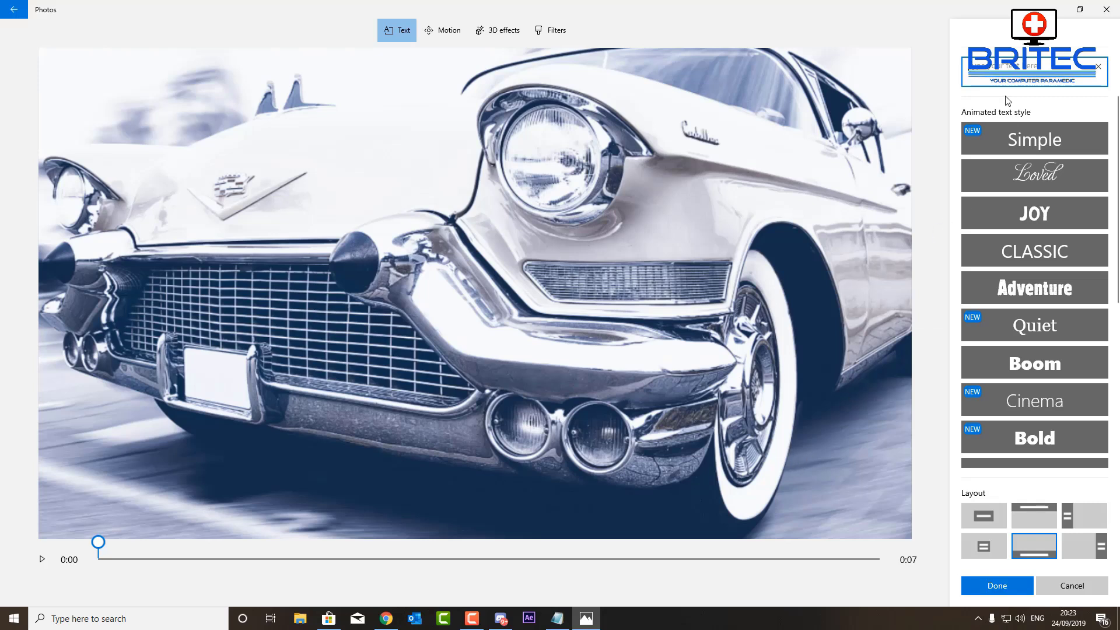
left_click(995, 70)
type("Cla")
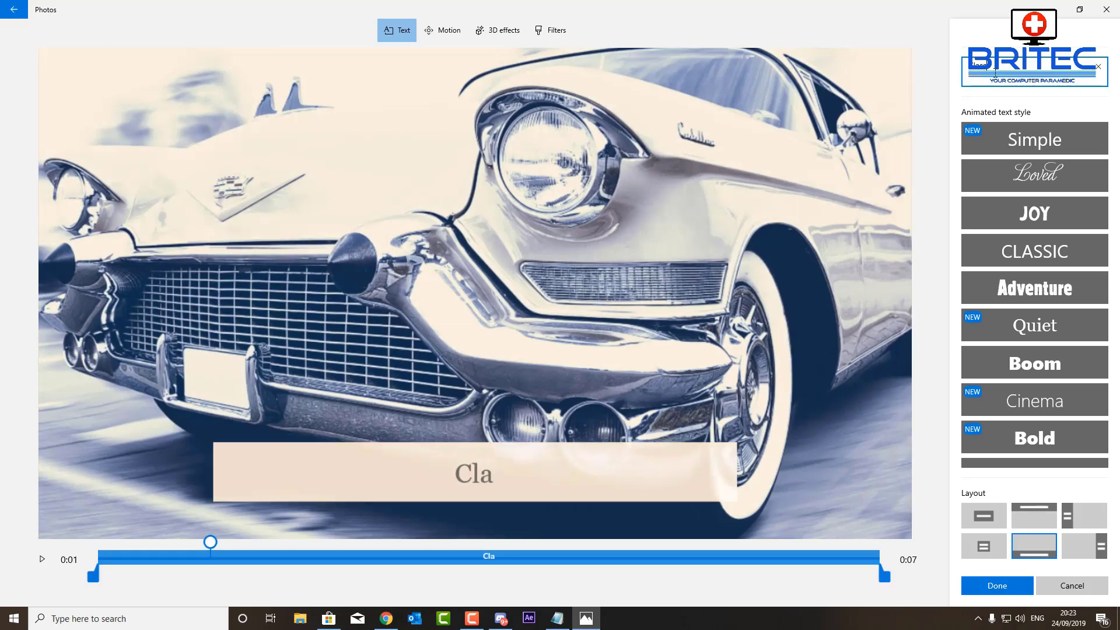
type("ssic")
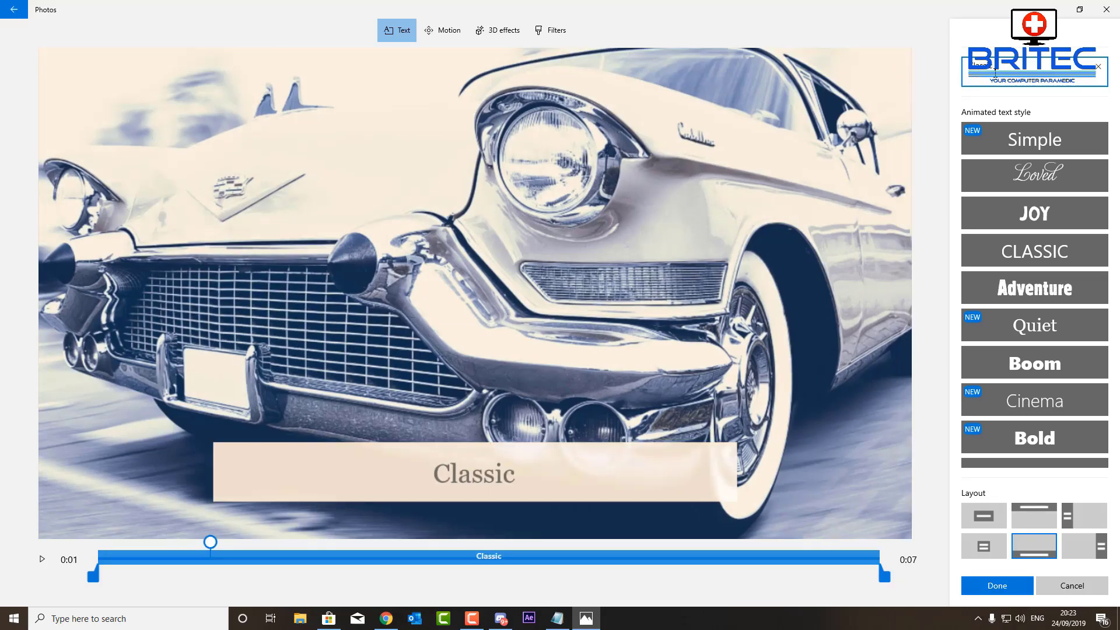
type(" Car")
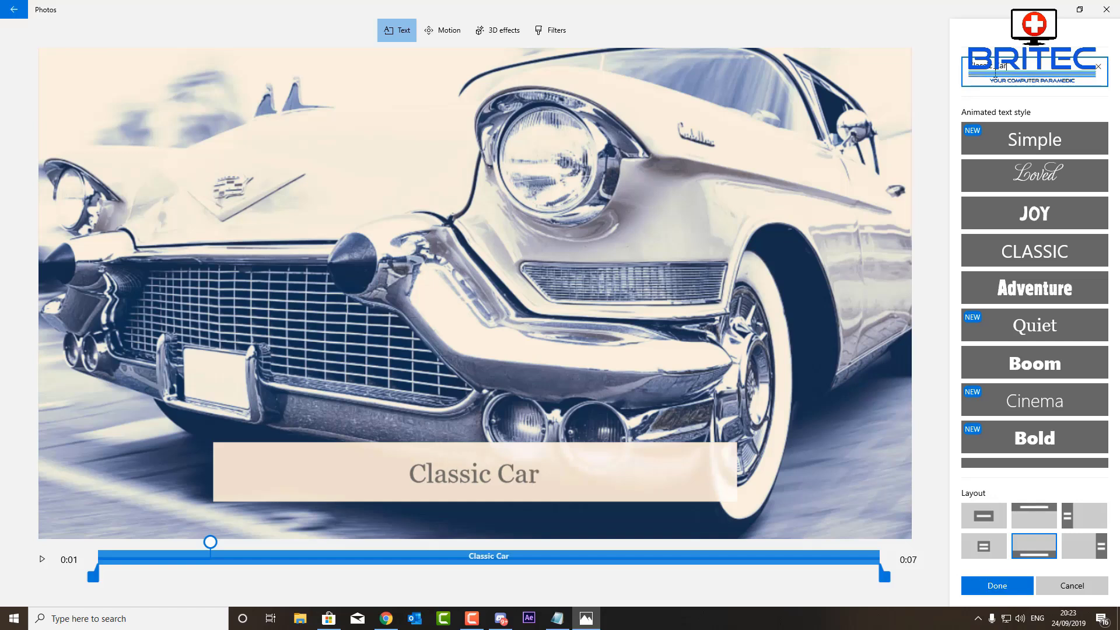
type(" Show")
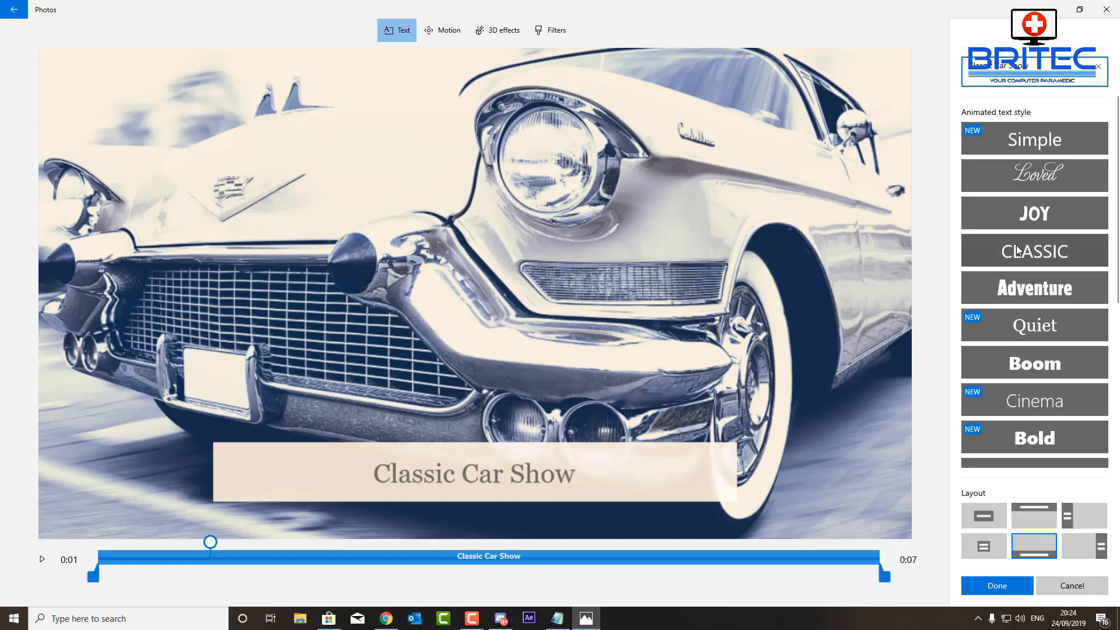
Give the title the Boom animated style, try the Title 1, Title 2 and left-side layouts, and apply the Top layout.
left_click(1013, 365)
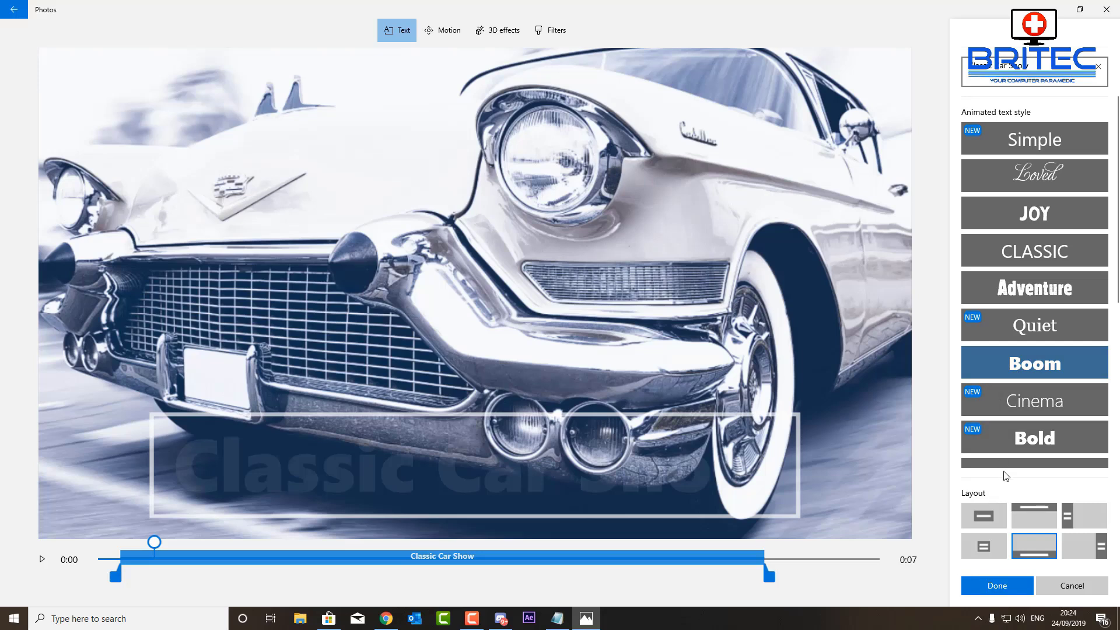
left_click(1031, 516)
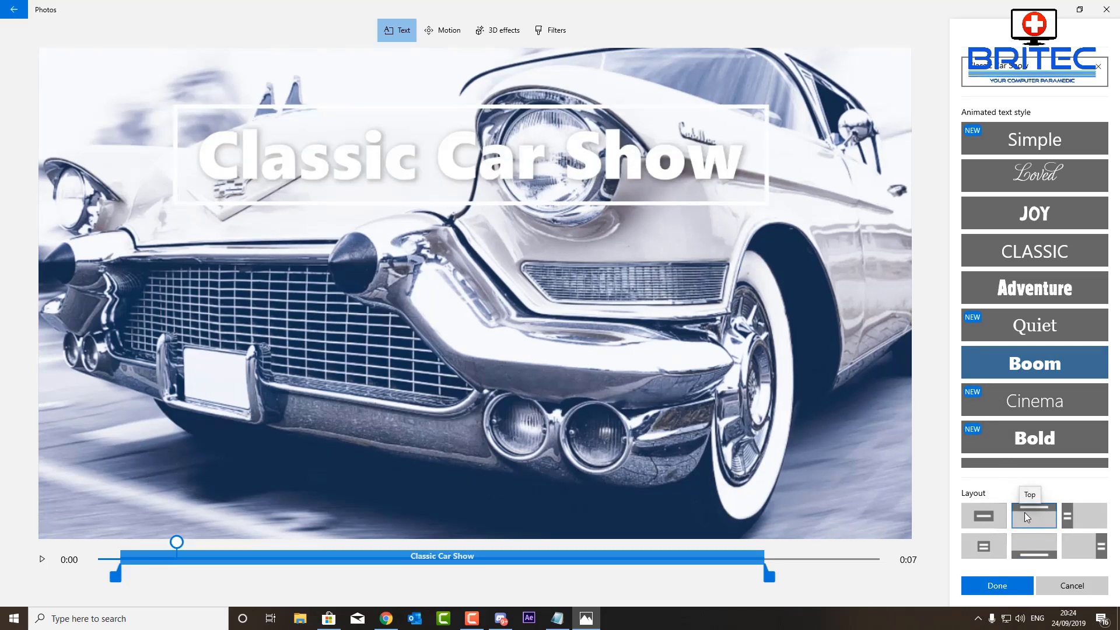
left_click(988, 518)
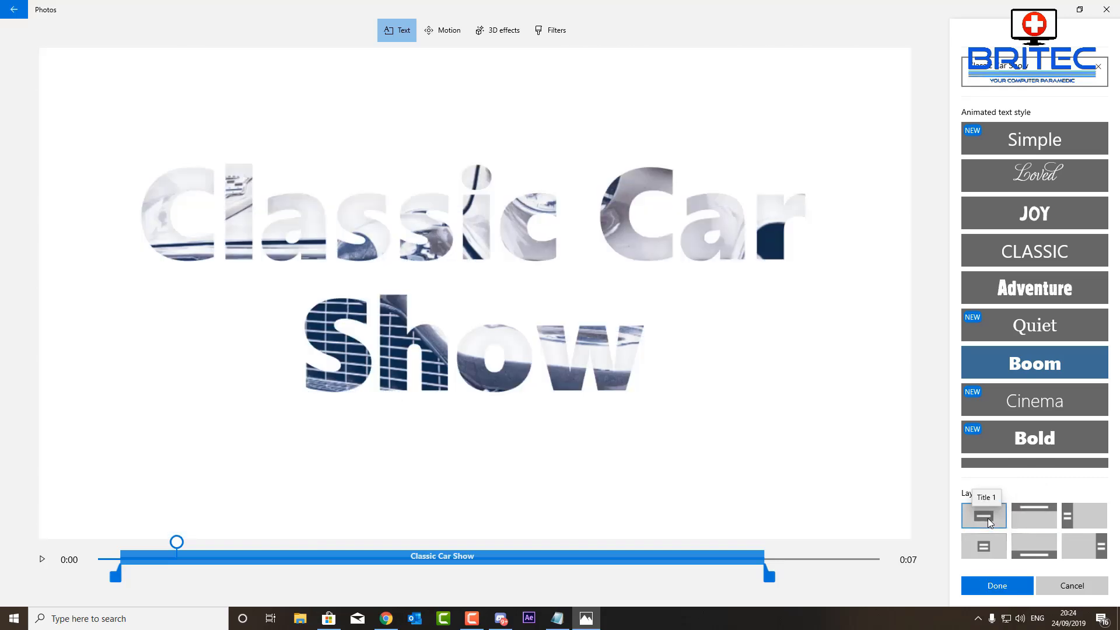
left_click(982, 548)
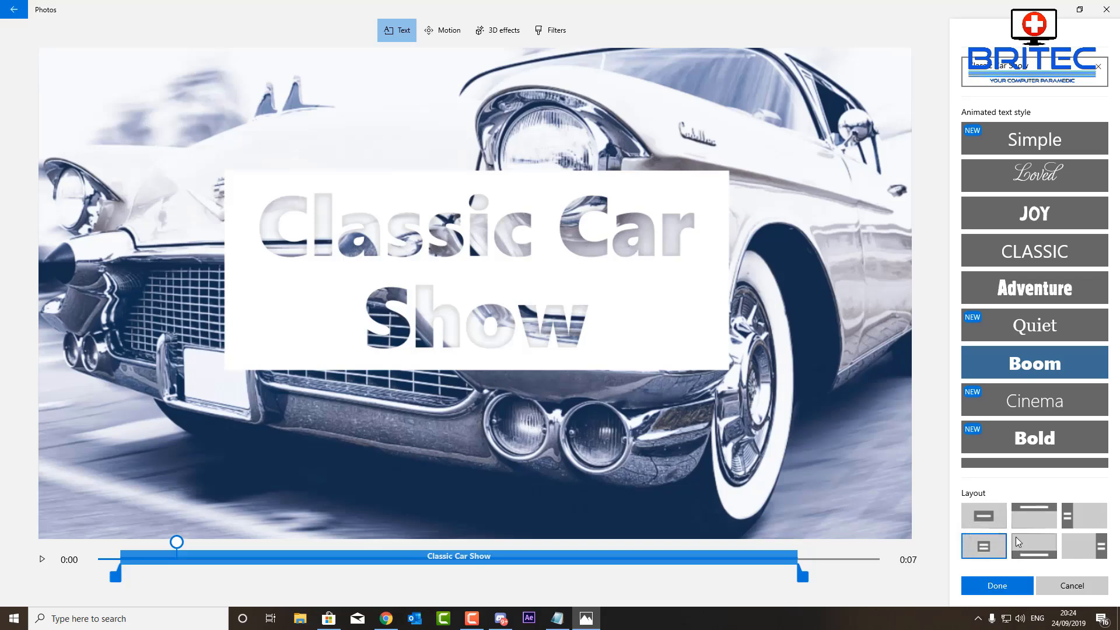
left_click(1030, 521)
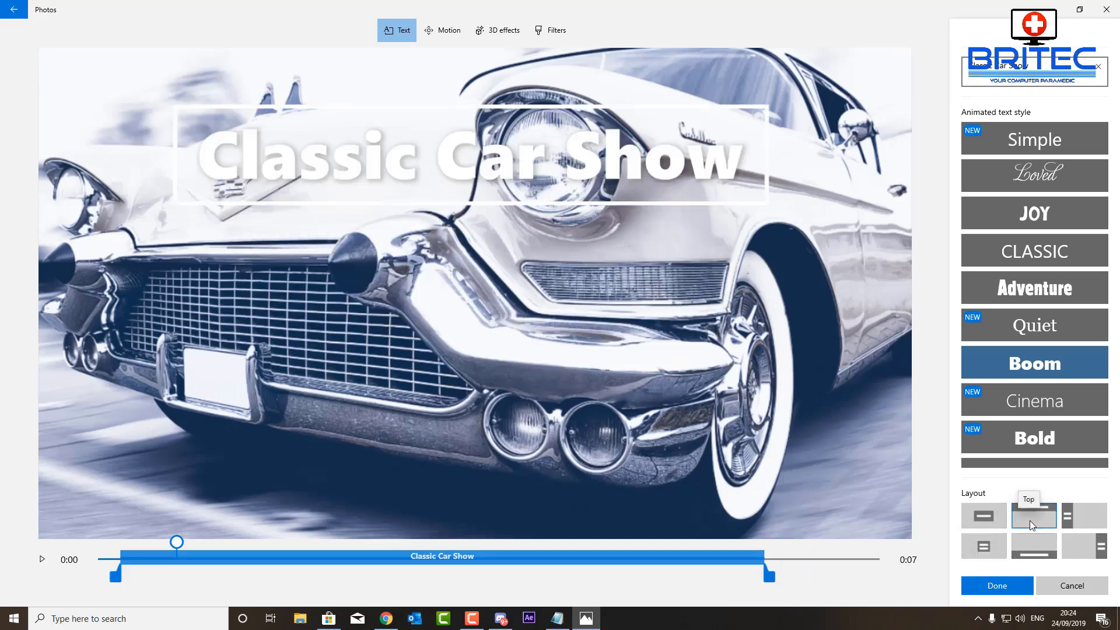
key("Right")
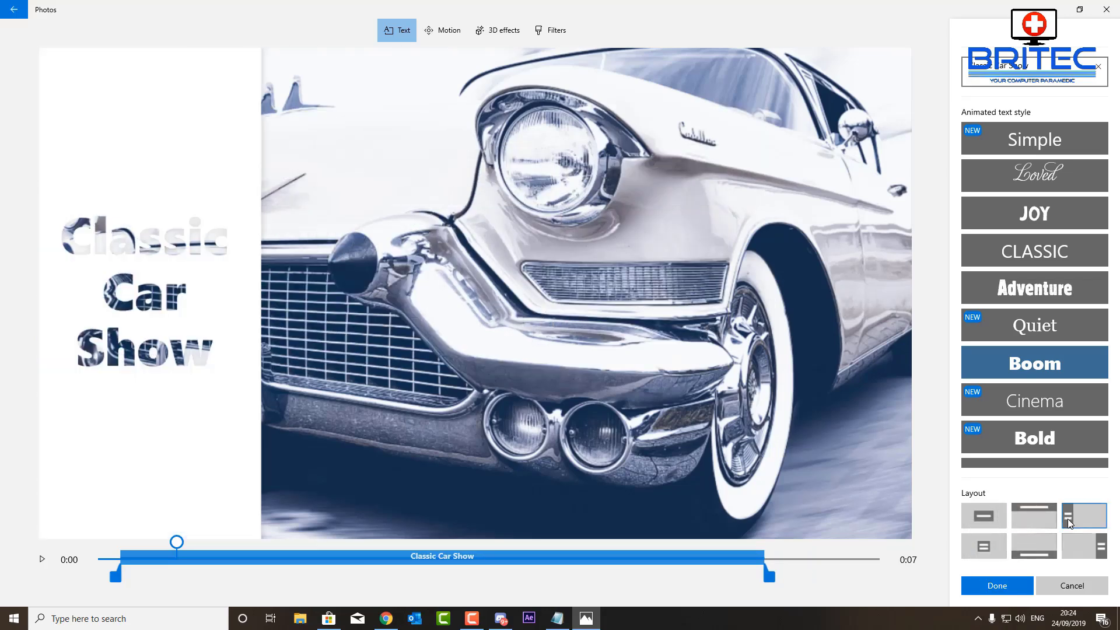
left_click(1021, 520)
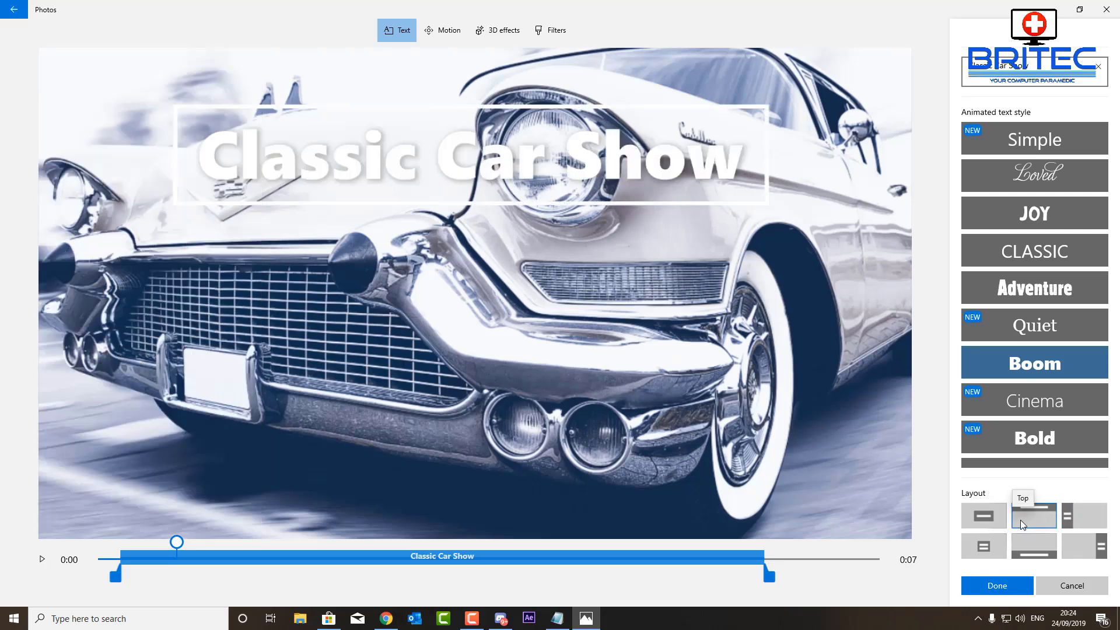
left_click(1006, 586)
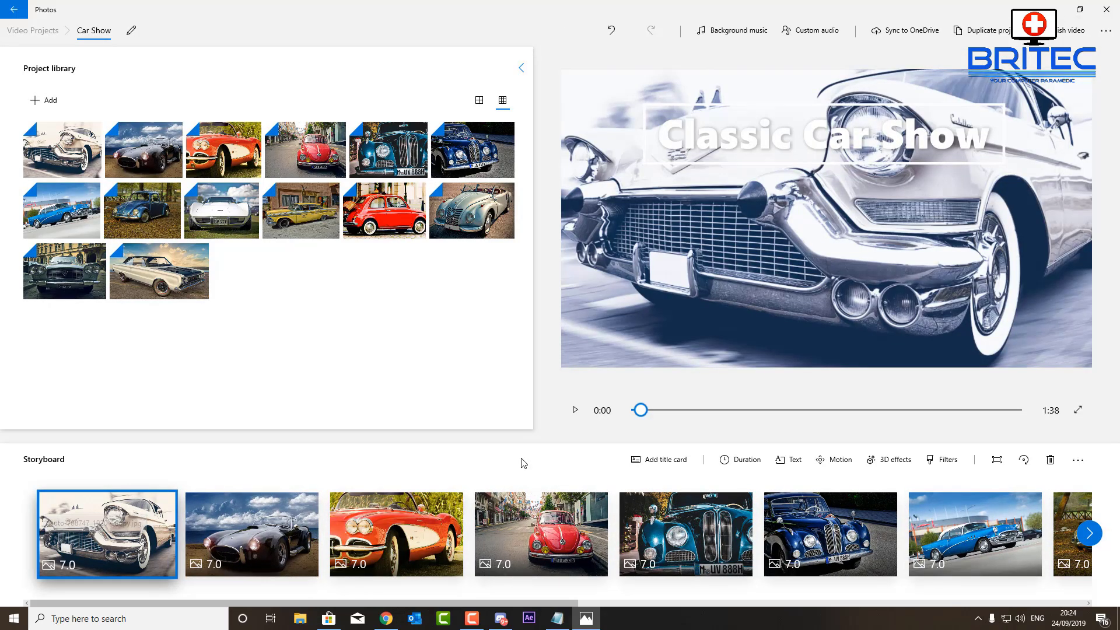
Play the opening photo with its title from the beginning of the video, and pause before the second photo.
left_click_drag(641, 410, 625, 415)
left_click(575, 410)
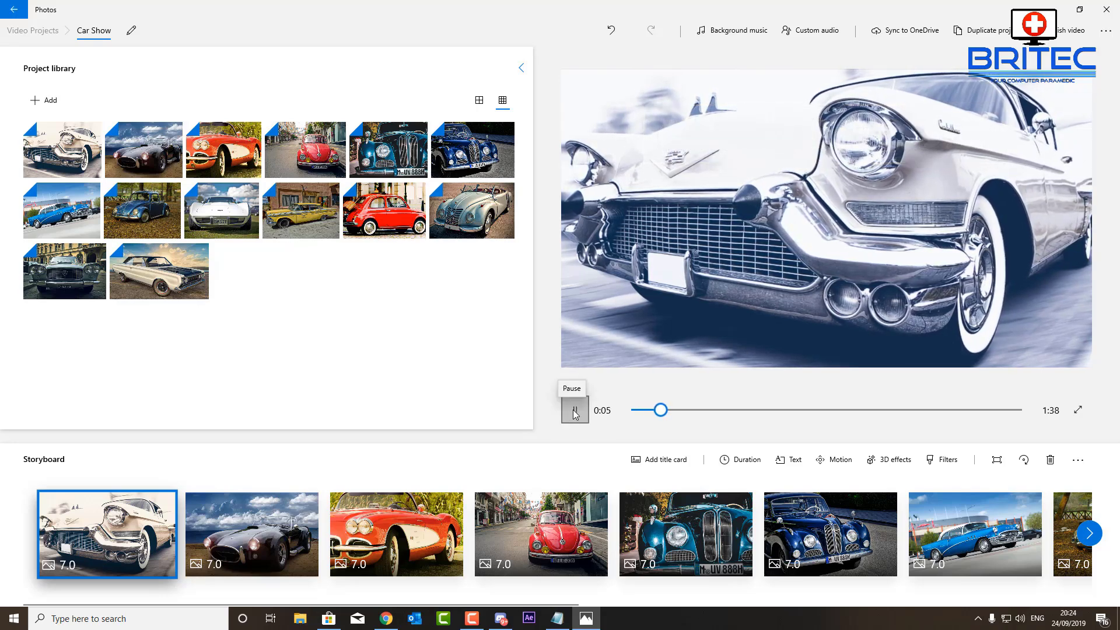
left_click(570, 416)
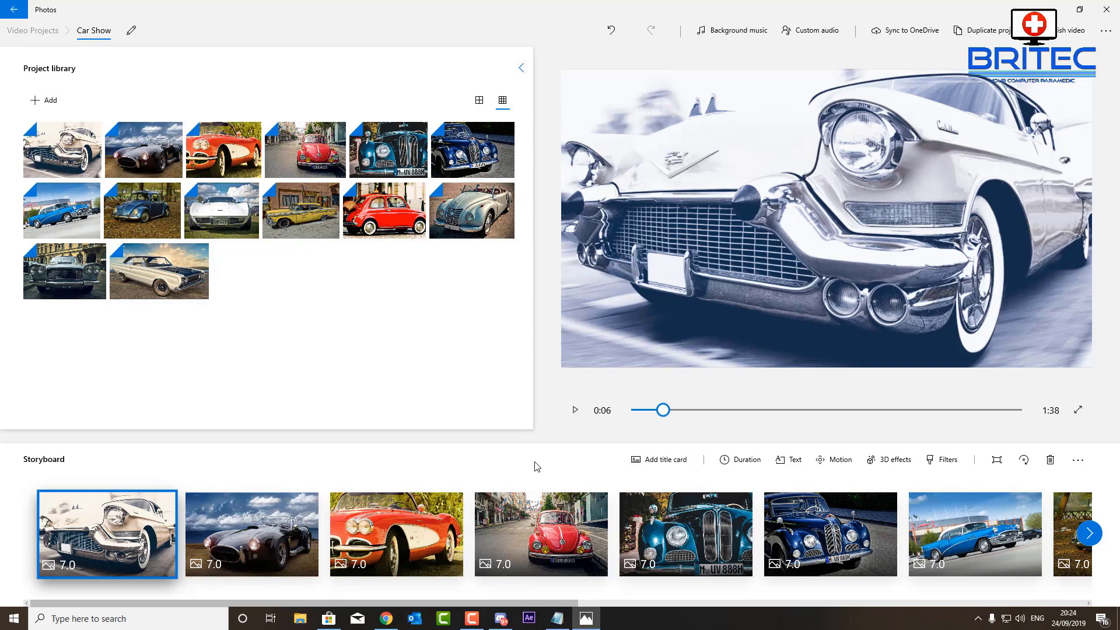
Browse the available background music tracks through to the end of the list, and close the selection without applying anything.
left_click(749, 35)
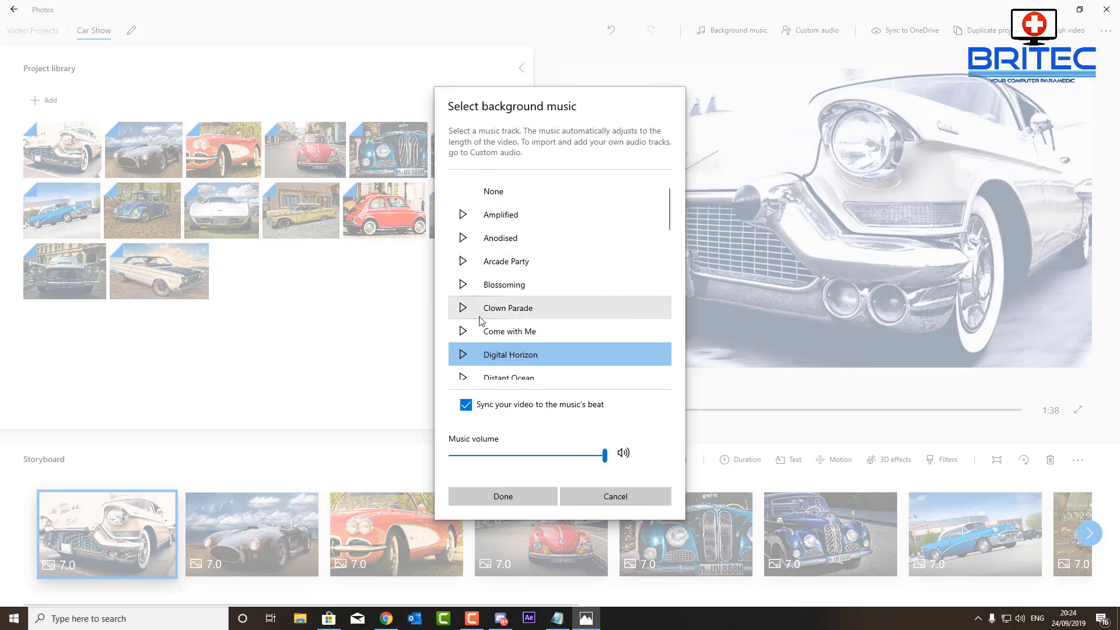
left_click_drag(670, 211, 677, 361)
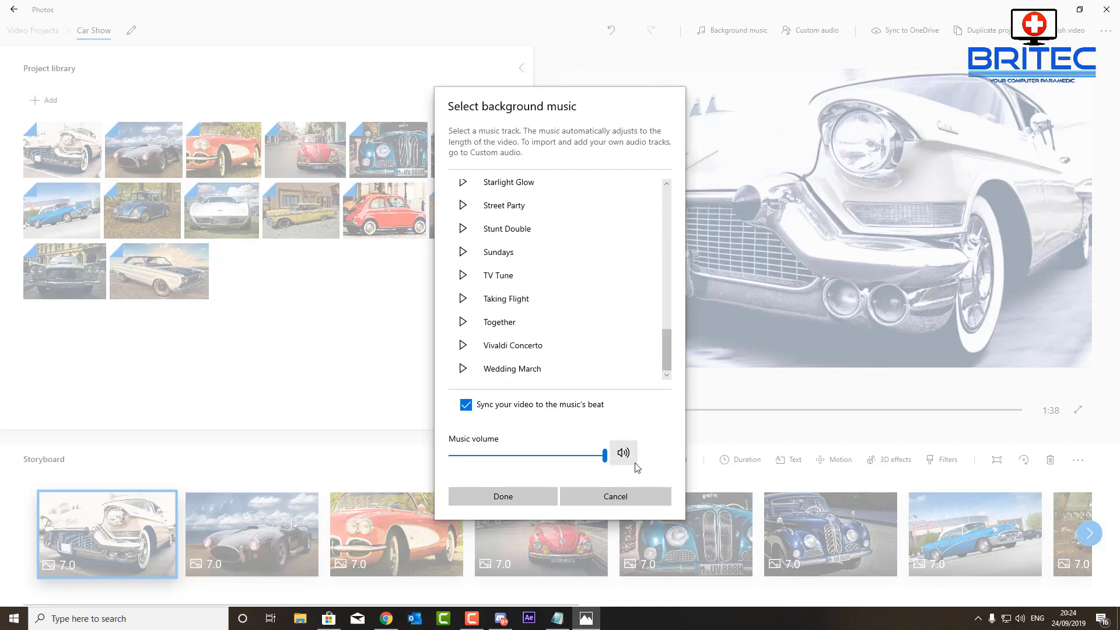
left_click(640, 505)
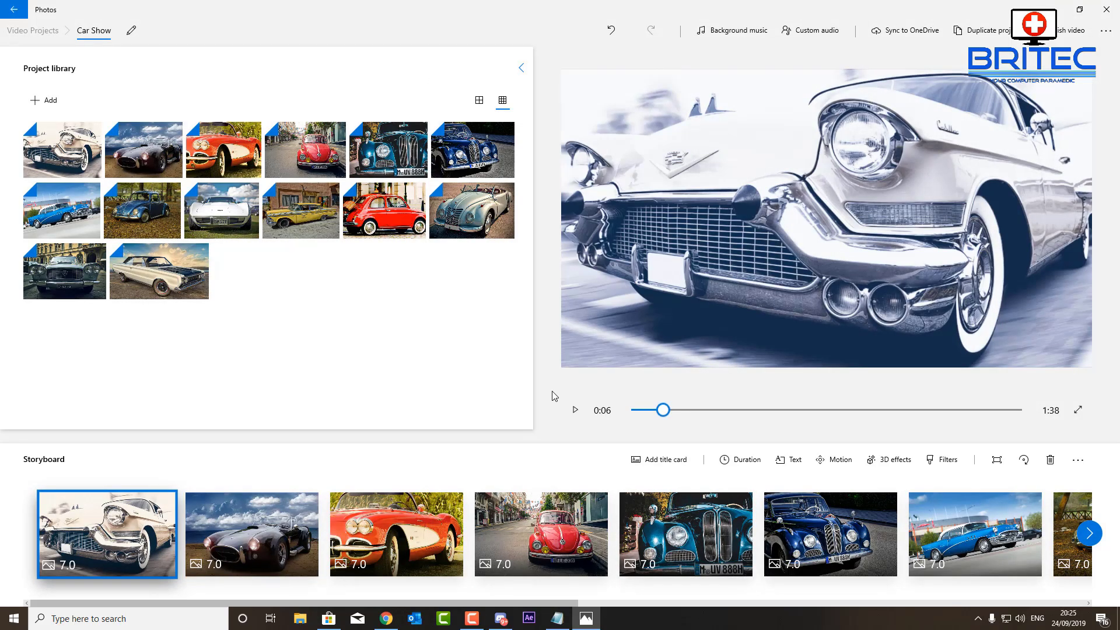
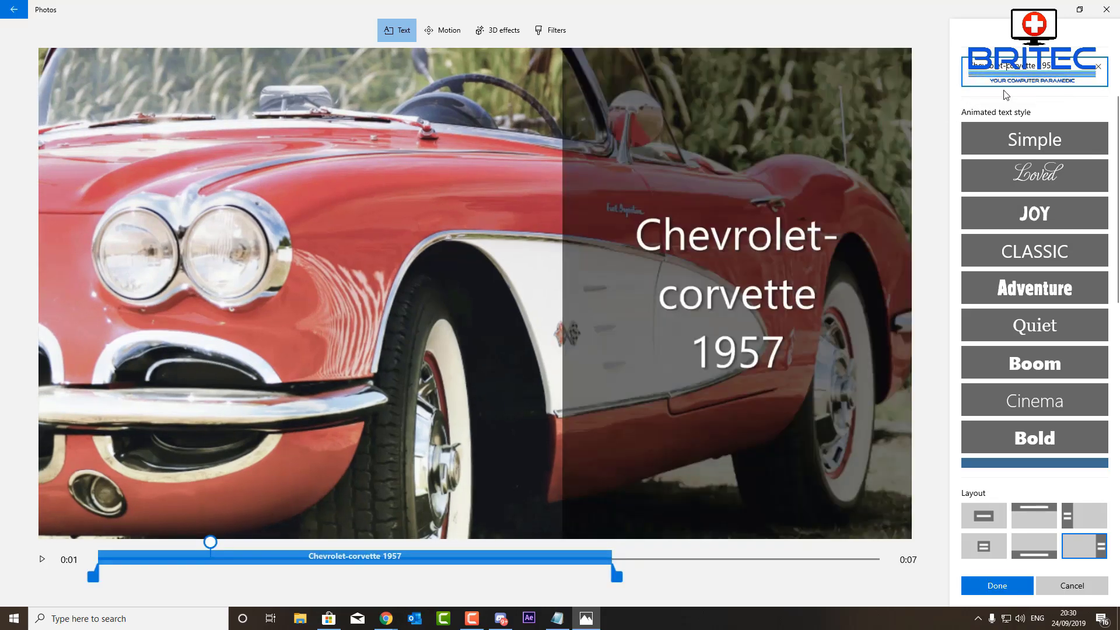
Correct the caption on the red-and-white Corvette photo to "Chevrolet Corvette 1957" and save it.
key("BackSpace")
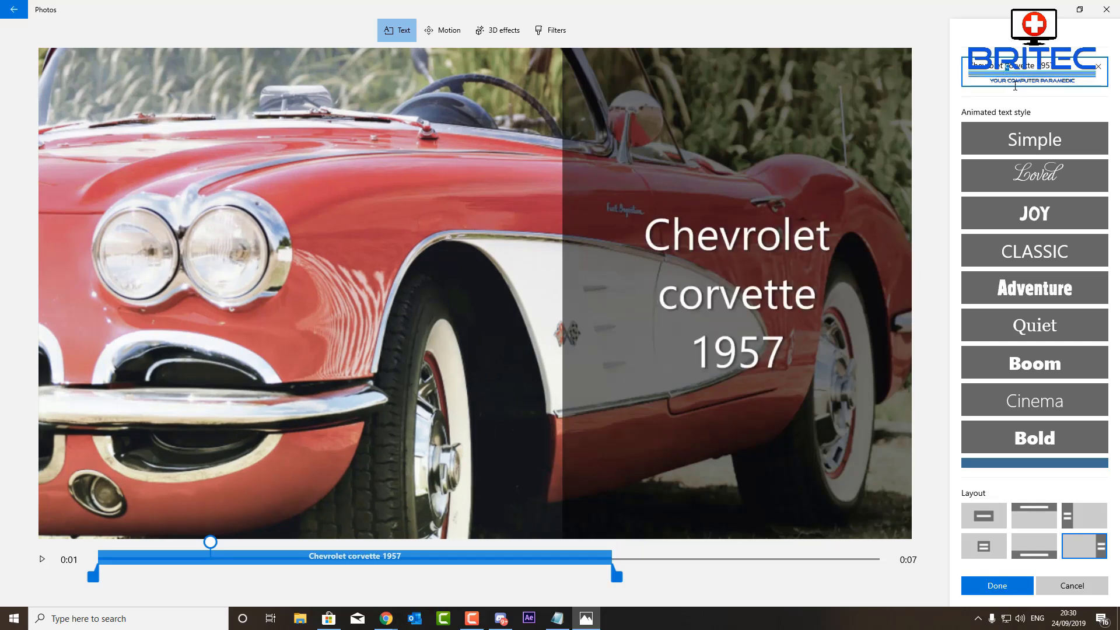
key("Delete")
type("C")
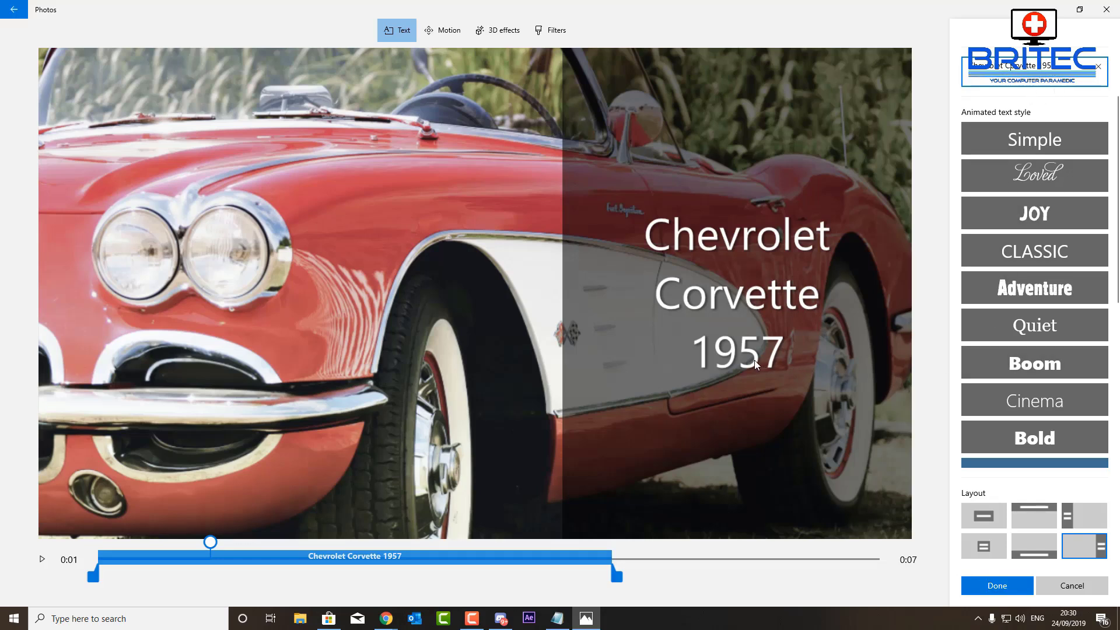
left_click(672, 378)
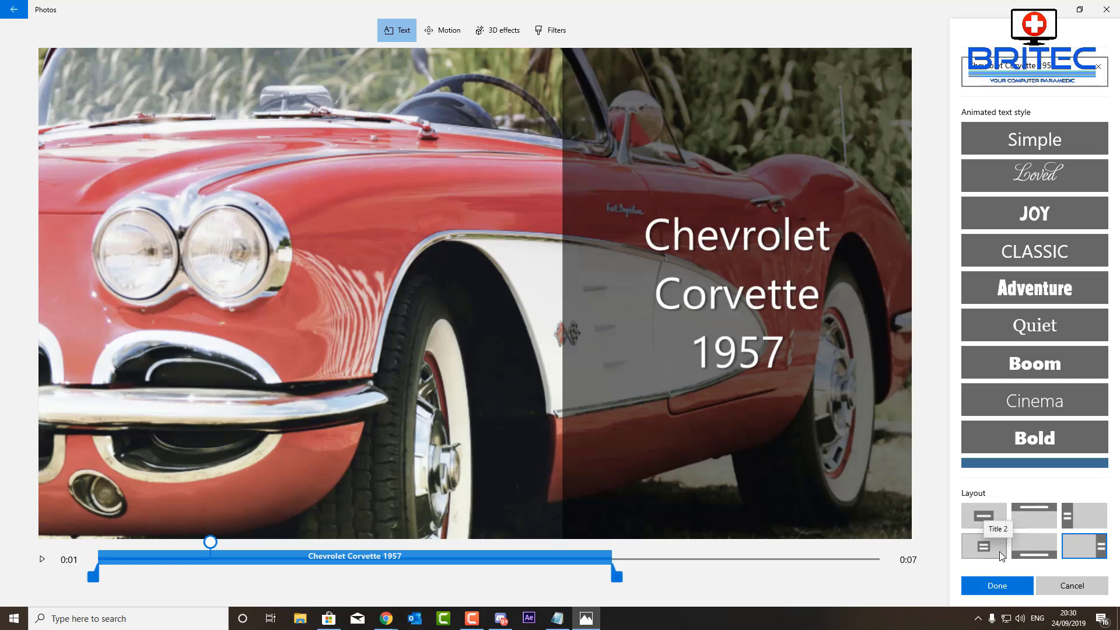
left_click(992, 586)
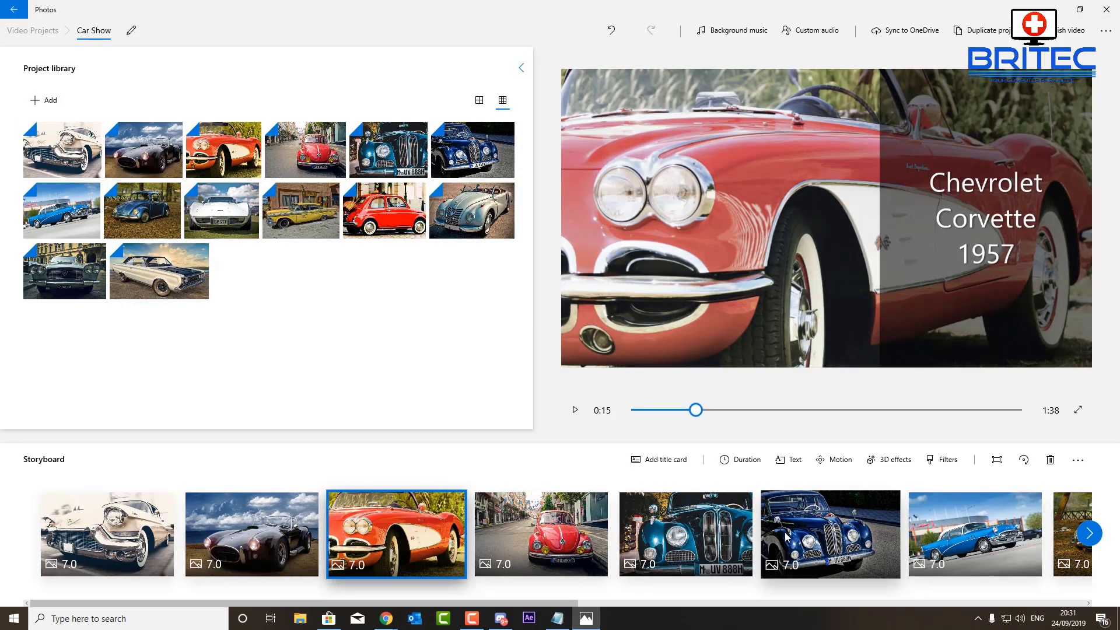
Play the video from the first photo through to the captioned Corvette photo to check the titles.
left_click(108, 522)
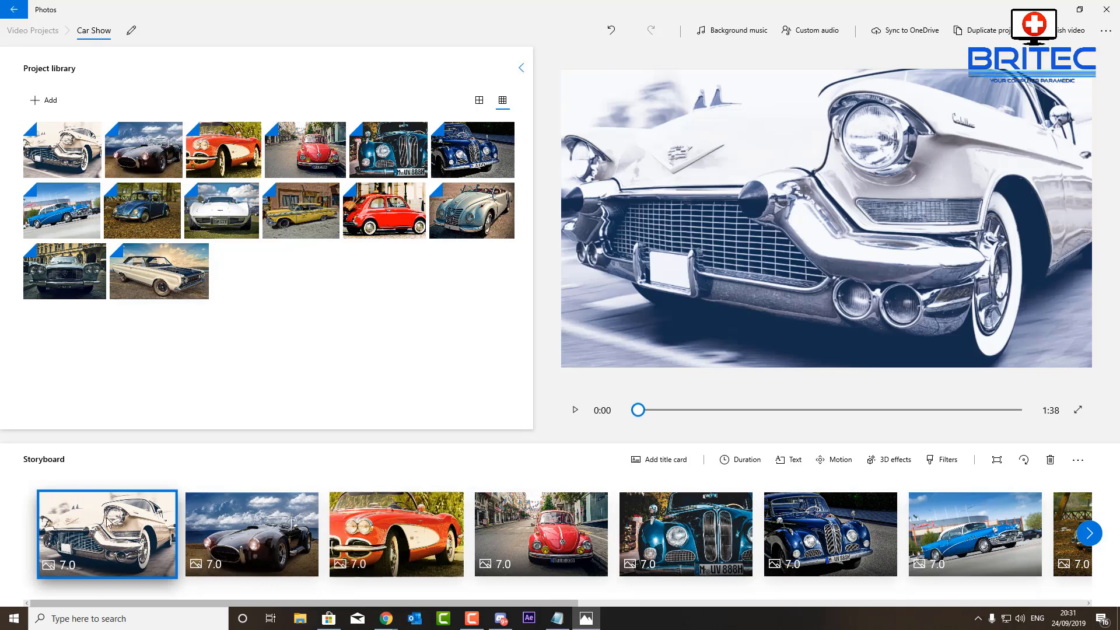
left_click(574, 411)
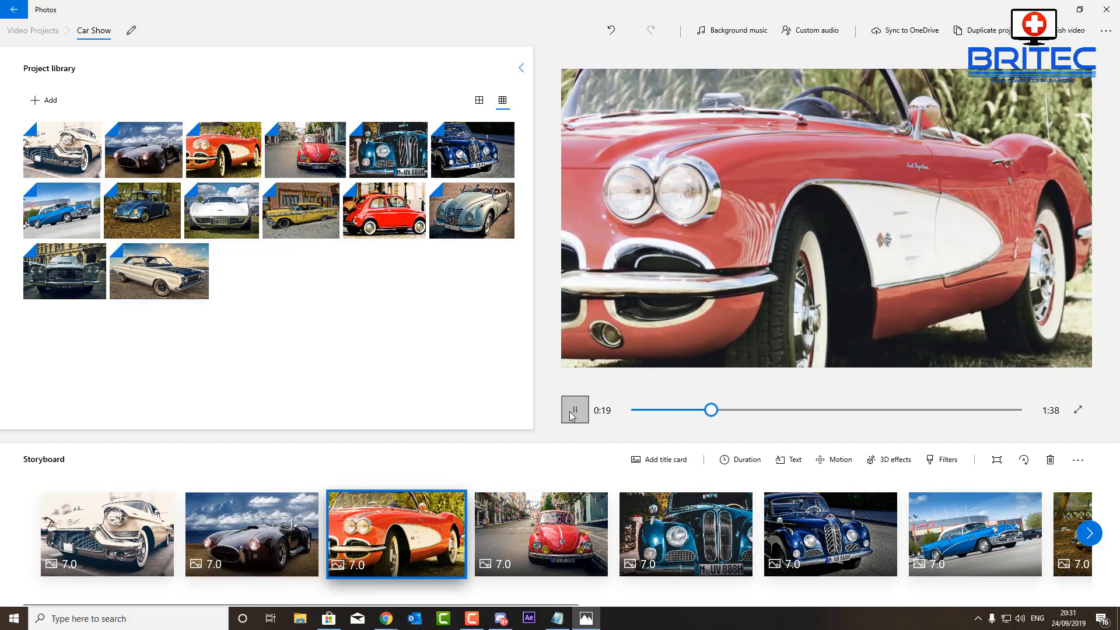
Pause playback, shorten the "Chevrolet Corvette 1957" caption so it ends about midway through its 7-second photo, and save it.
left_click(570, 411)
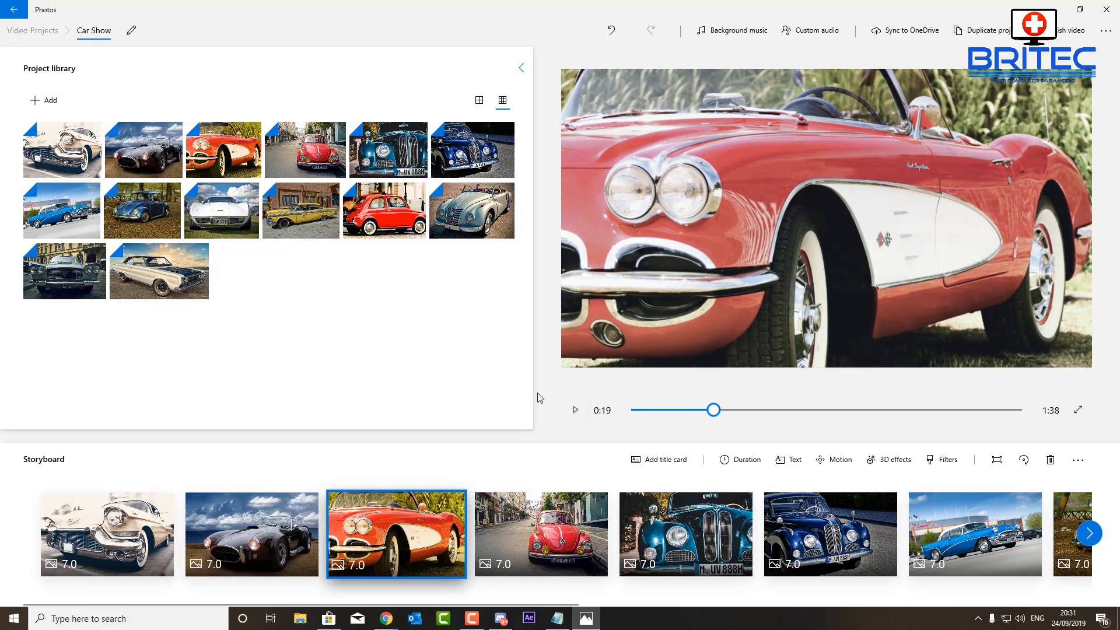
left_click(791, 462)
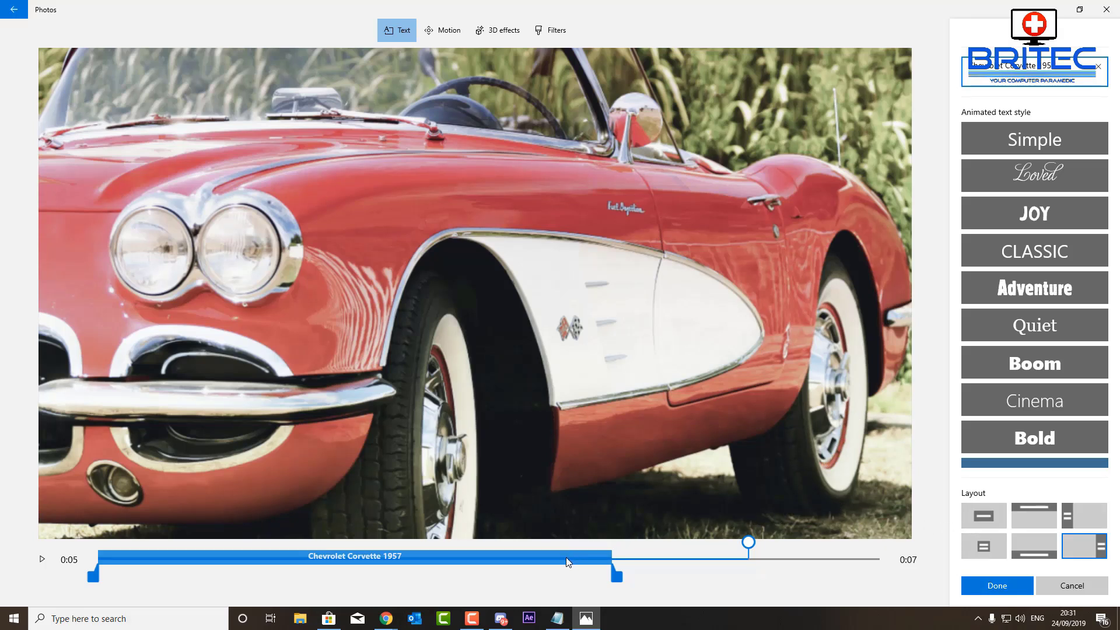
left_click_drag(616, 577, 506, 577)
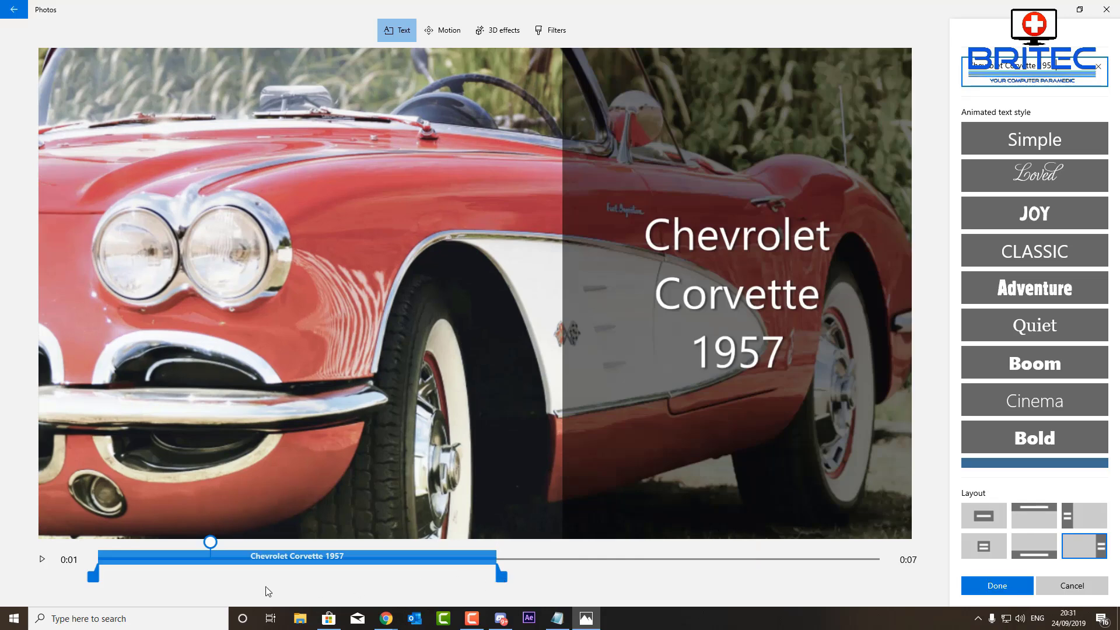
left_click(996, 586)
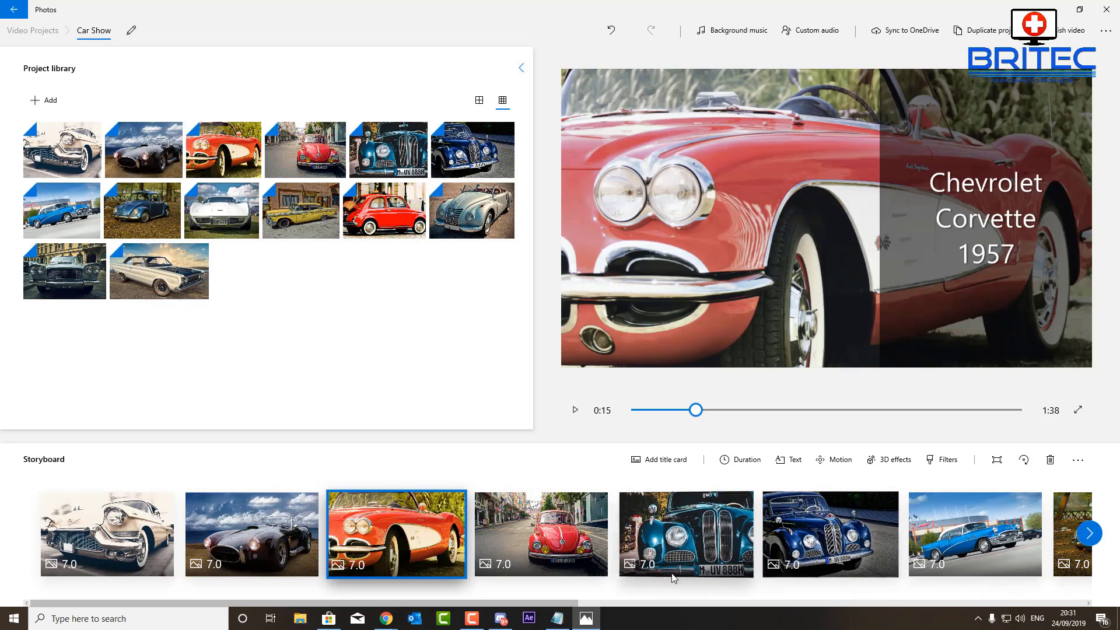
Shorten the "AC Cobra 427" caption so it ends about midway through the second photo, and save it.
left_click(267, 544)
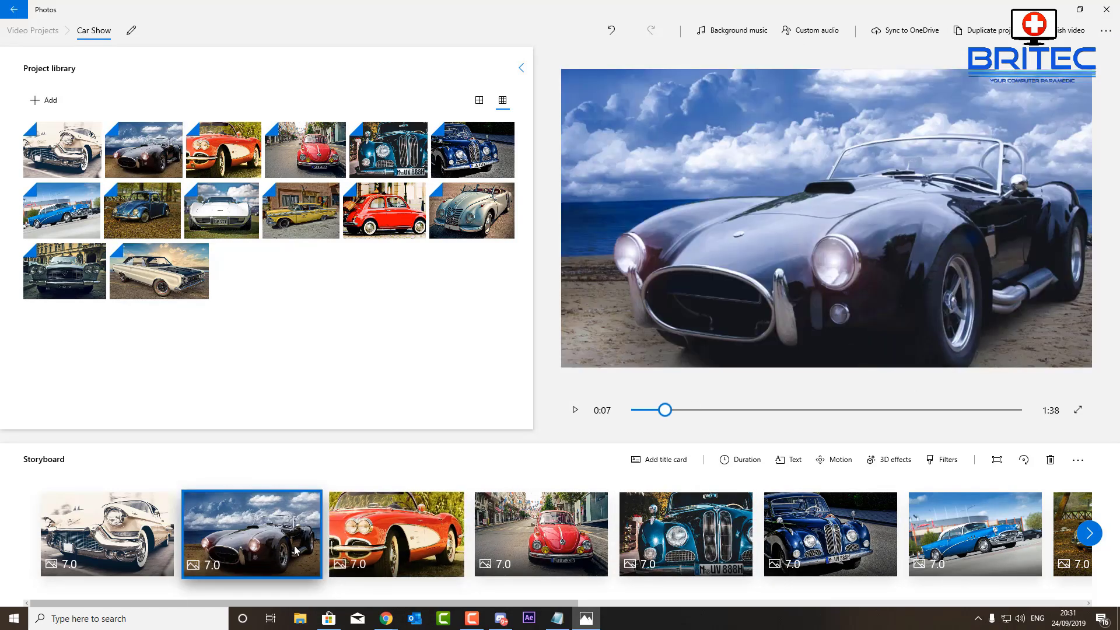
left_click(796, 464)
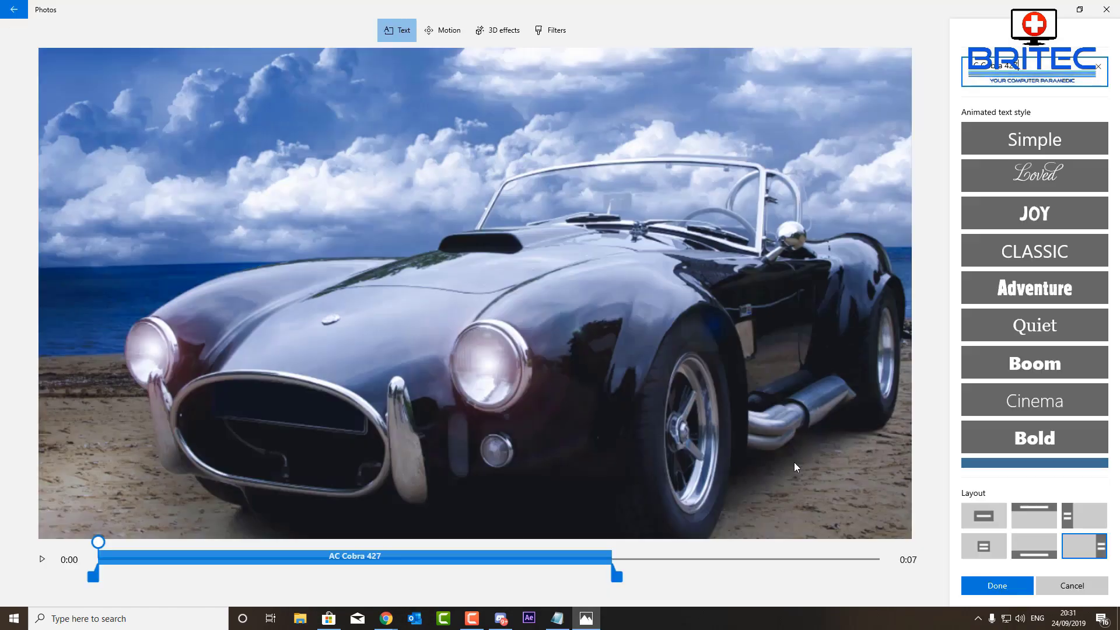
left_click_drag(618, 581, 513, 580)
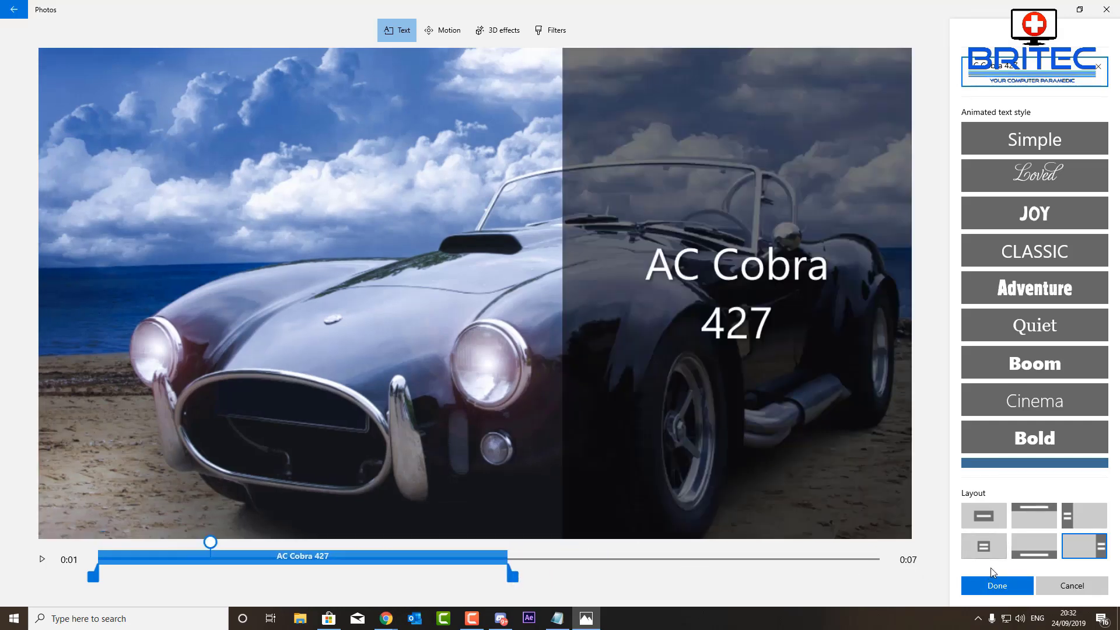
left_click(986, 580)
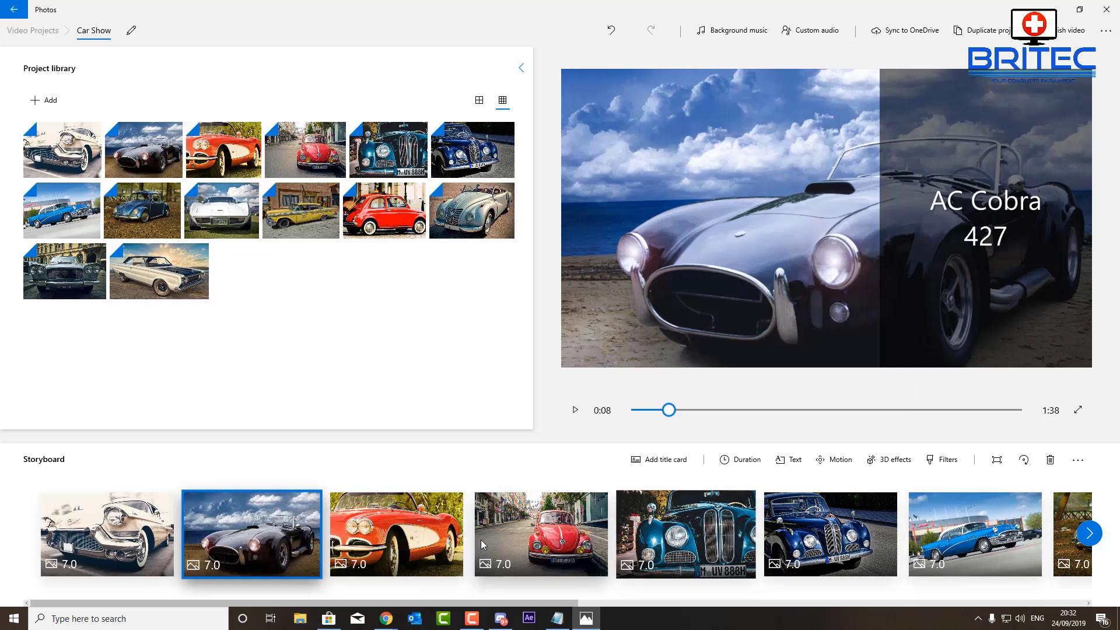
Open the caption settings of the red Volkswagen Beetle photo.
left_click(542, 553)
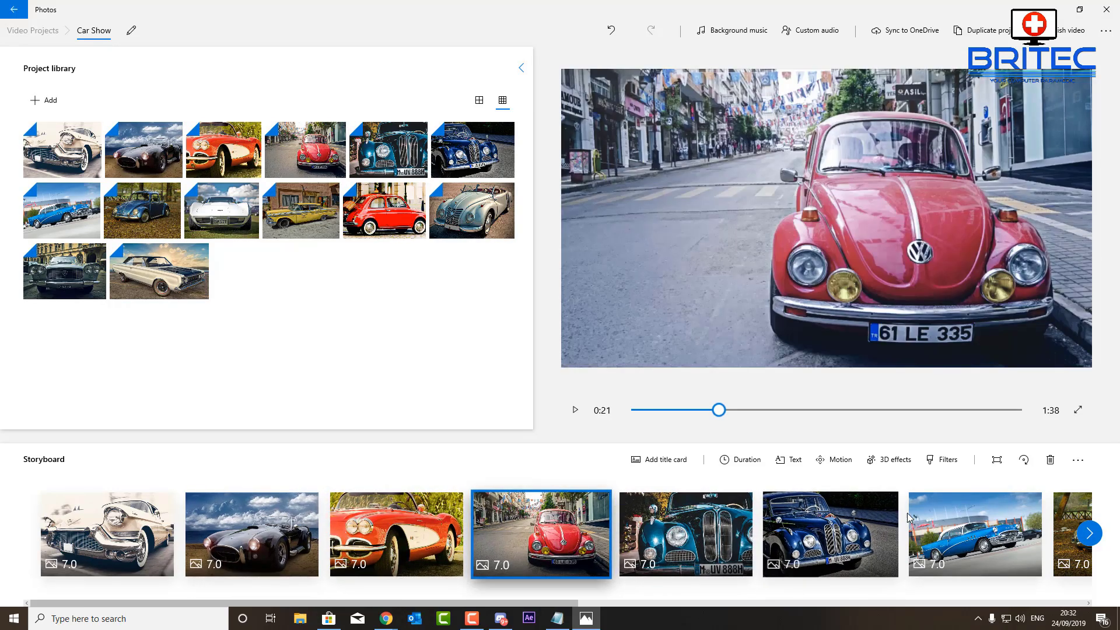
left_click(792, 461)
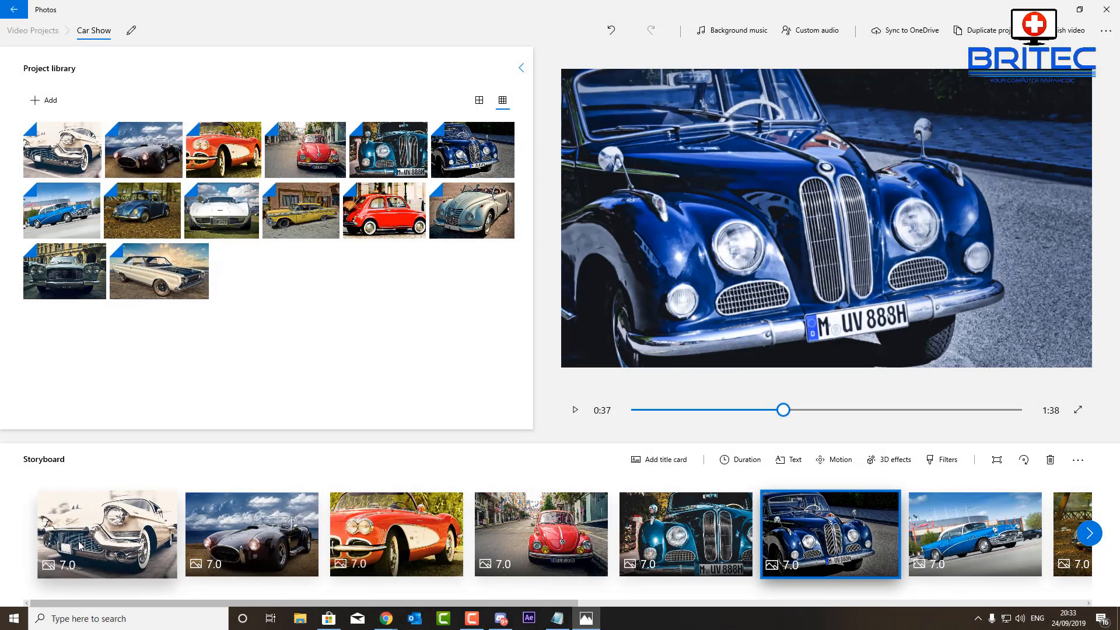
Play the video from the first photo and pause it on the dark blue BMW photo.
left_click(79, 546)
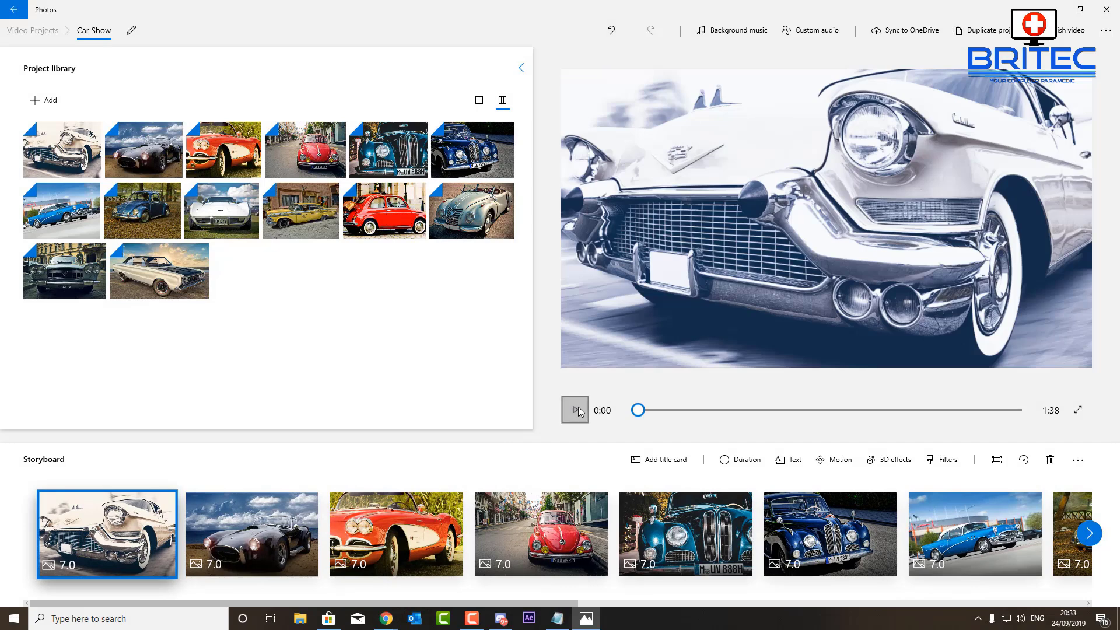
left_click(577, 411)
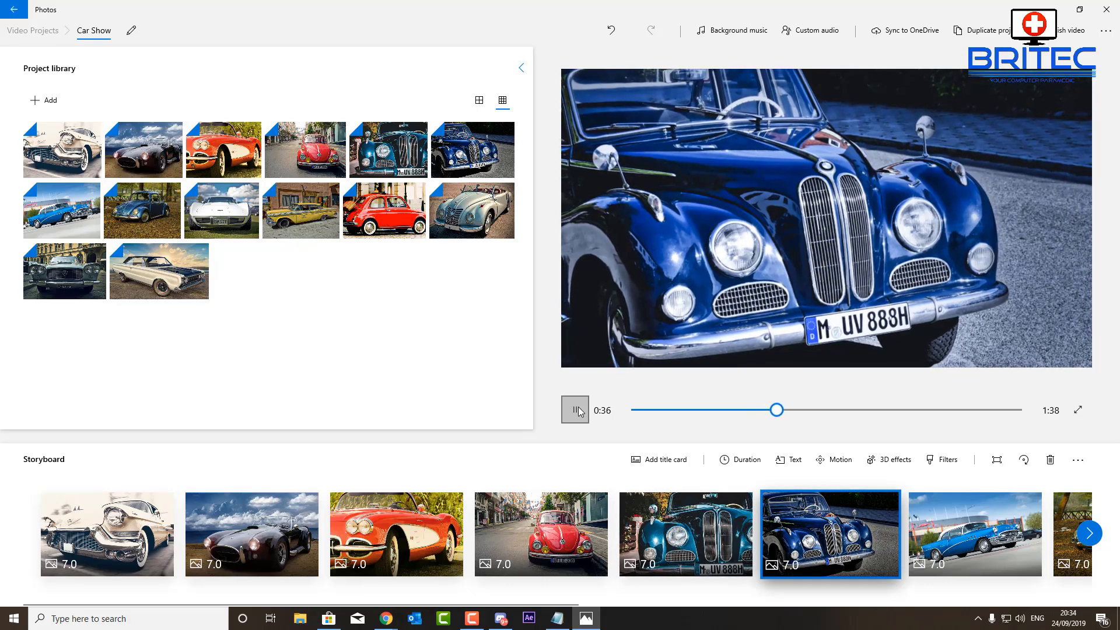
left_click(575, 410)
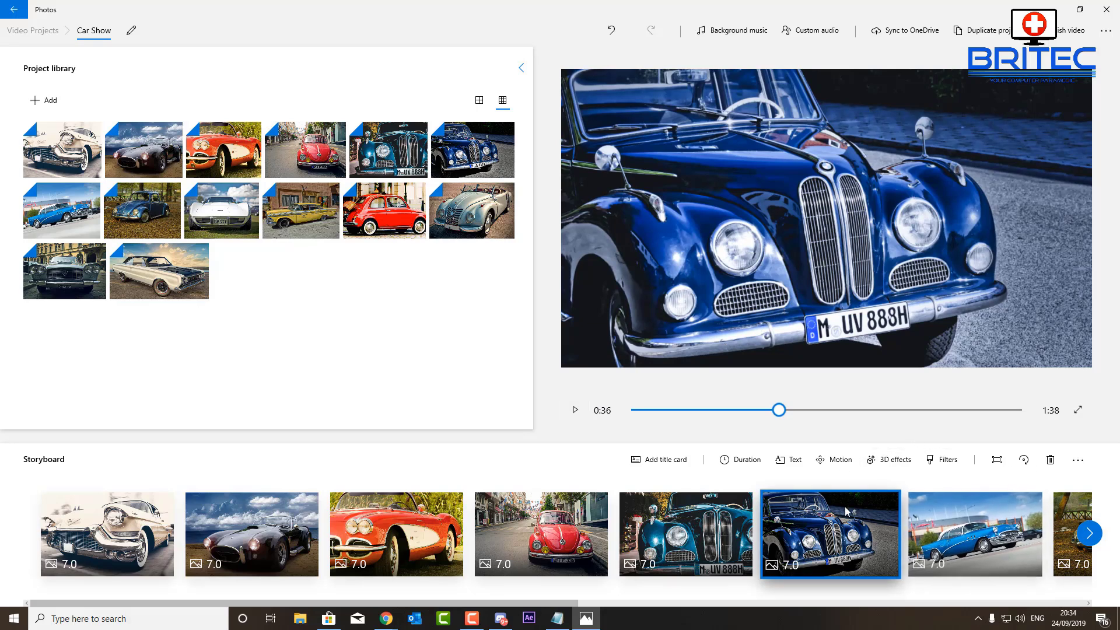
Add the caption "BMW" to the dark blue BMW photo with the right-side text layout, and save it.
left_click(799, 465)
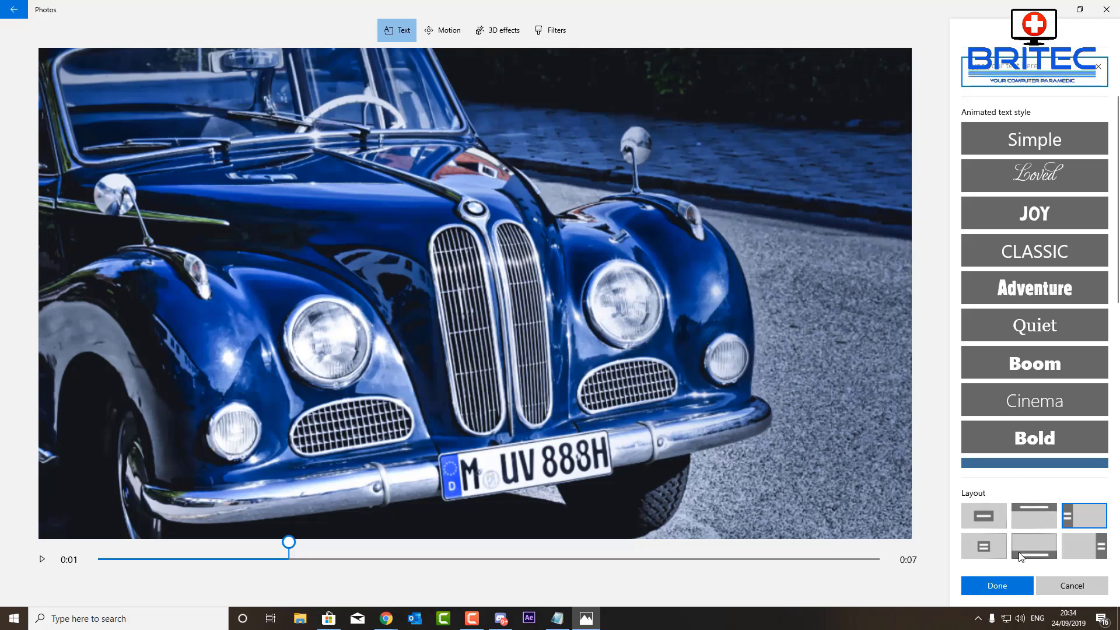
left_click(1093, 546)
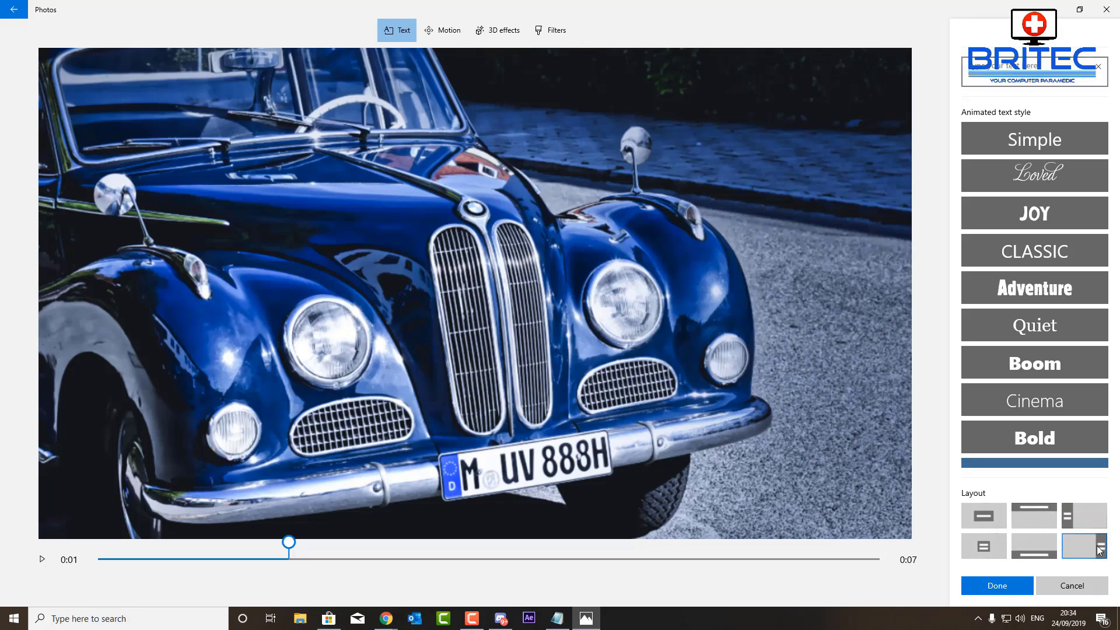
left_click(993, 64)
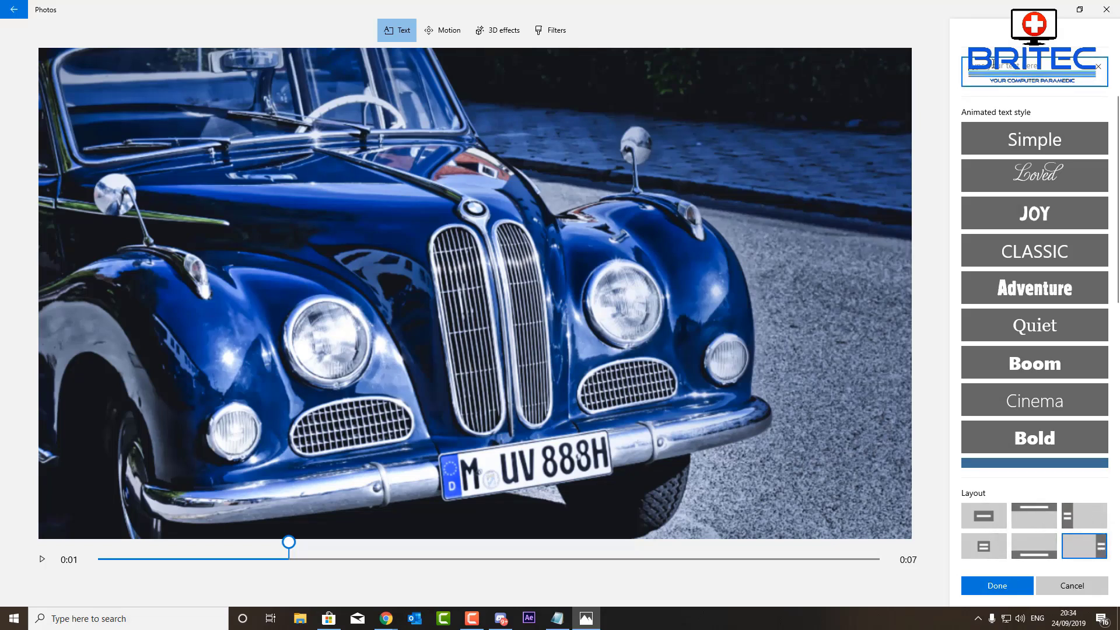
type("BM")
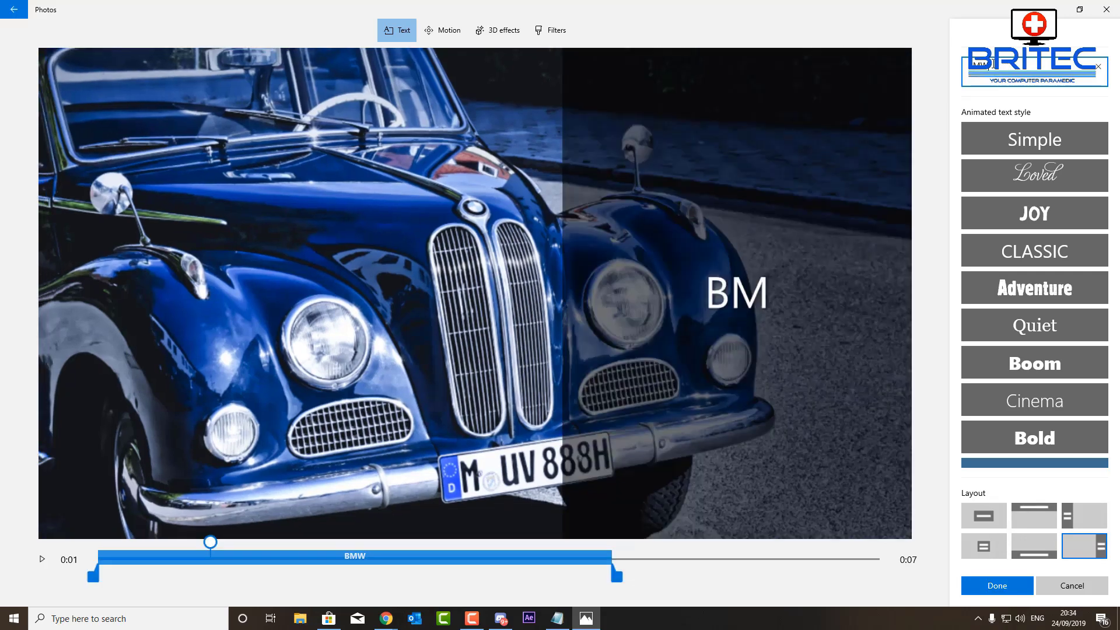
type("W")
left_click(992, 587)
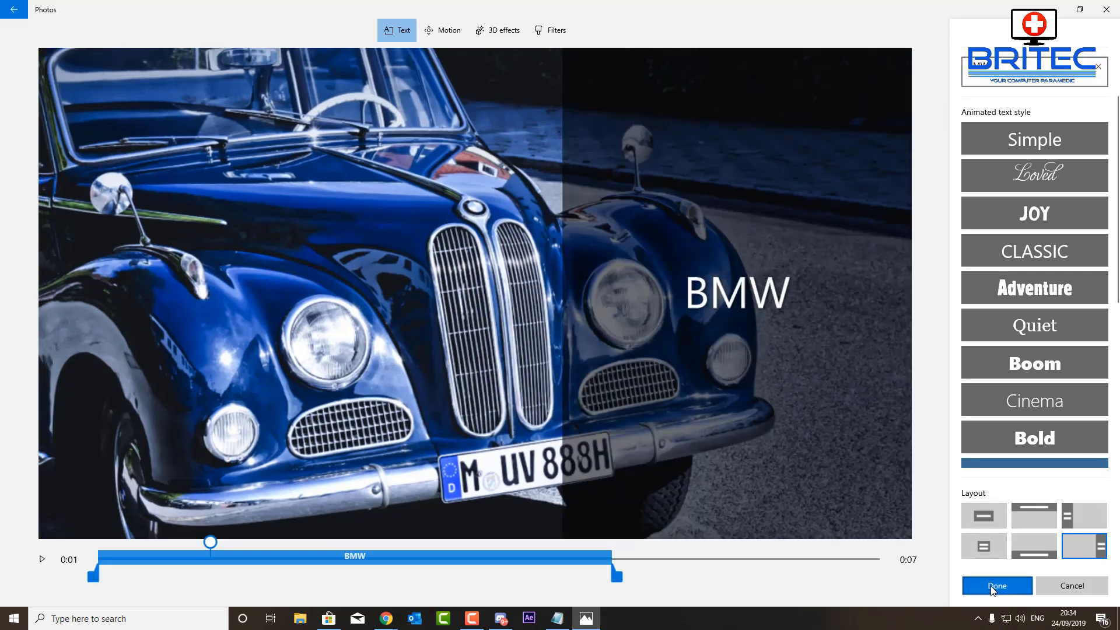
Select the blue Buick photo and look over the remaining photos in the storyboard.
left_click(965, 570)
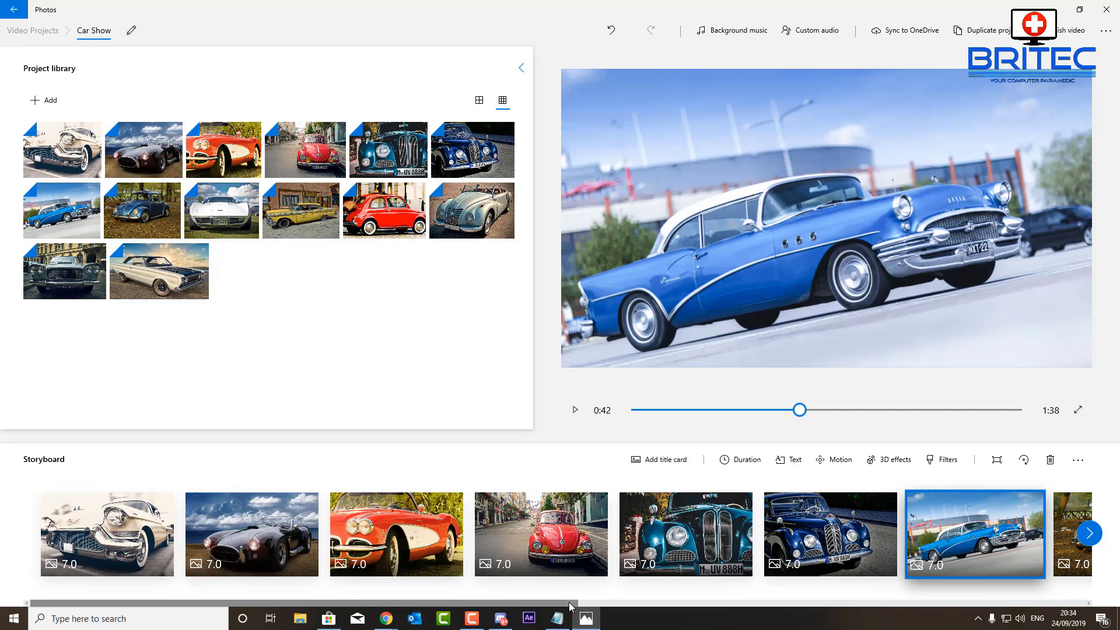
scroll(845, 590, "down", 10)
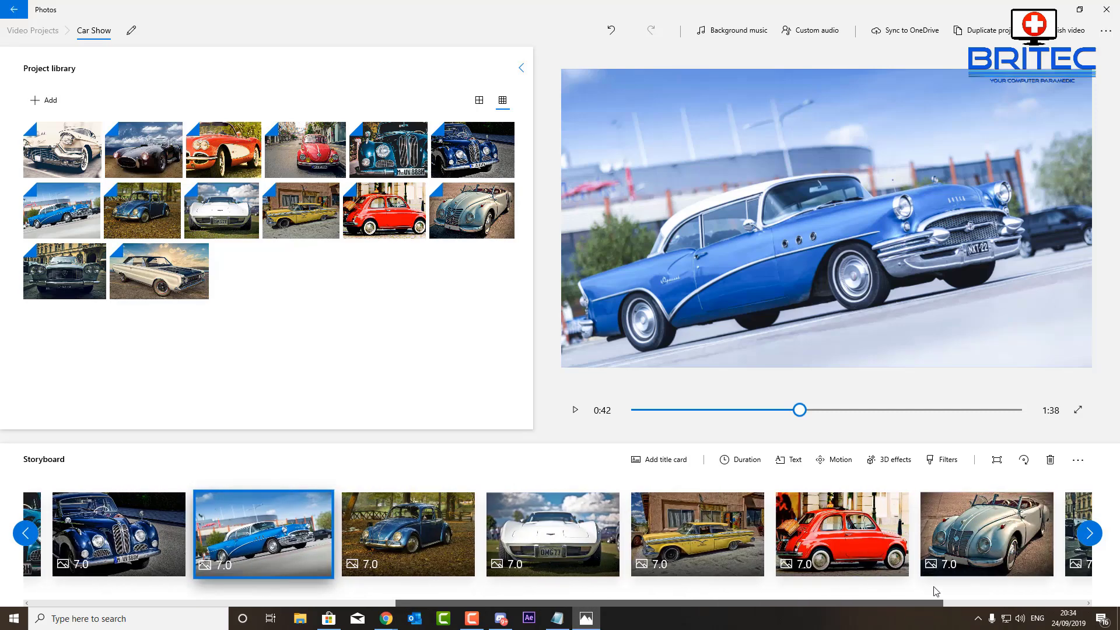
scroll(935, 590, "up", 10)
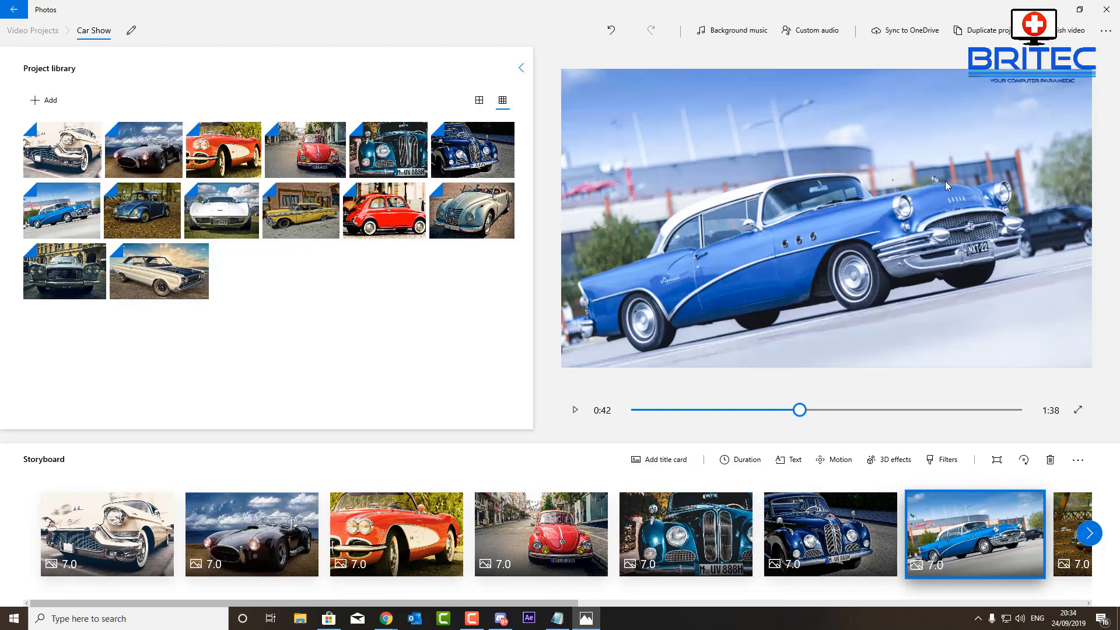
Export the finished video in High 1080p quality with hardware-accelerated encoding, as Car Show.mp4 on the Desktop.
left_click(1060, 37)
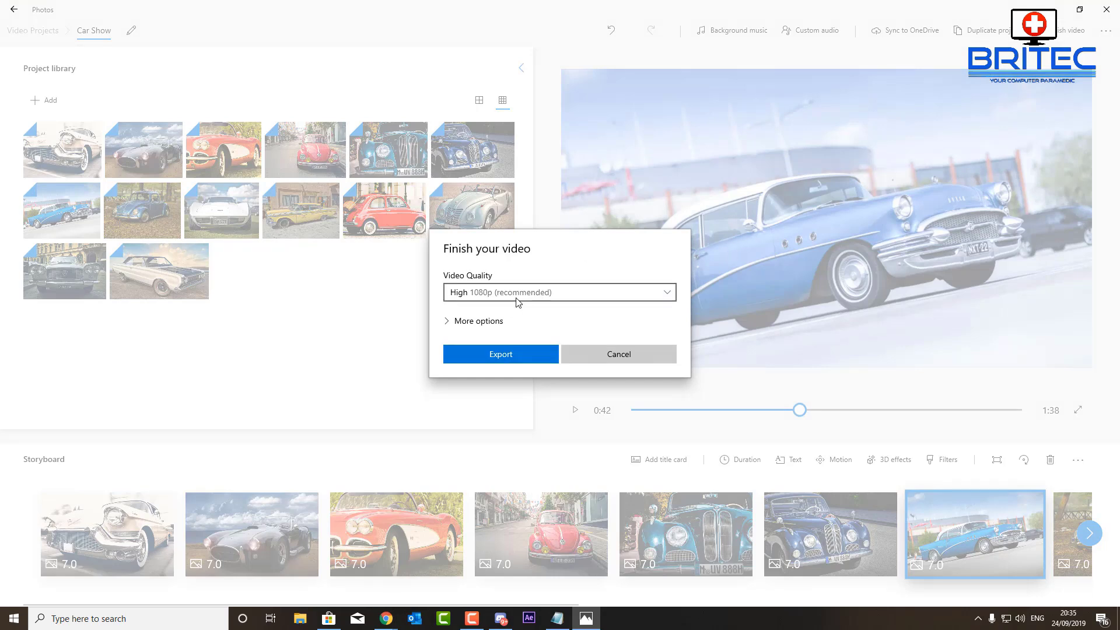
left_click(476, 322)
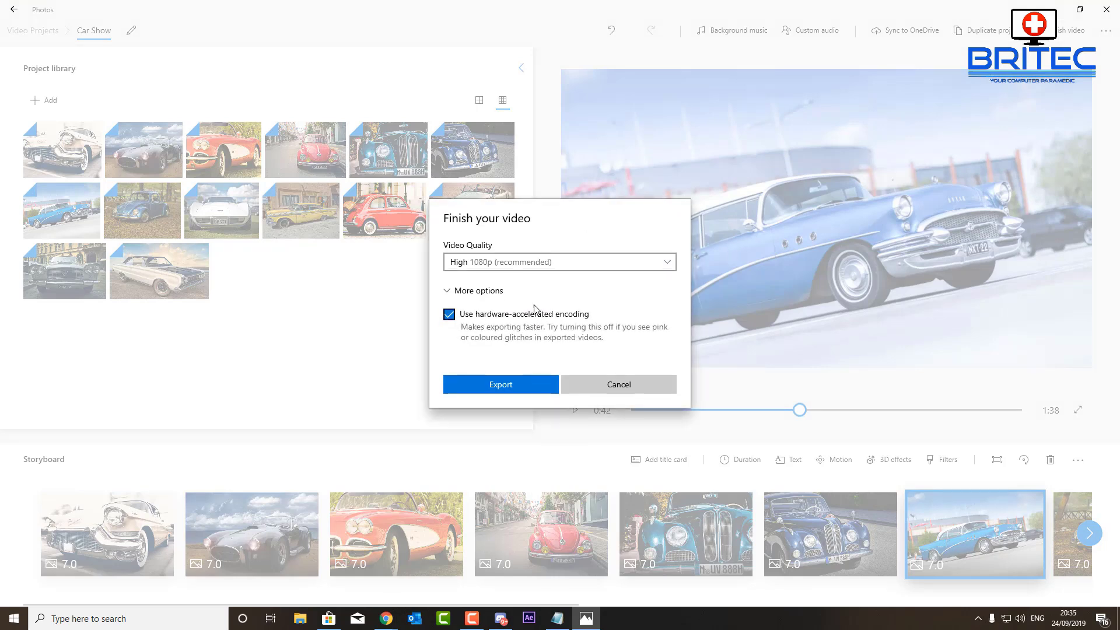
left_click(494, 385)
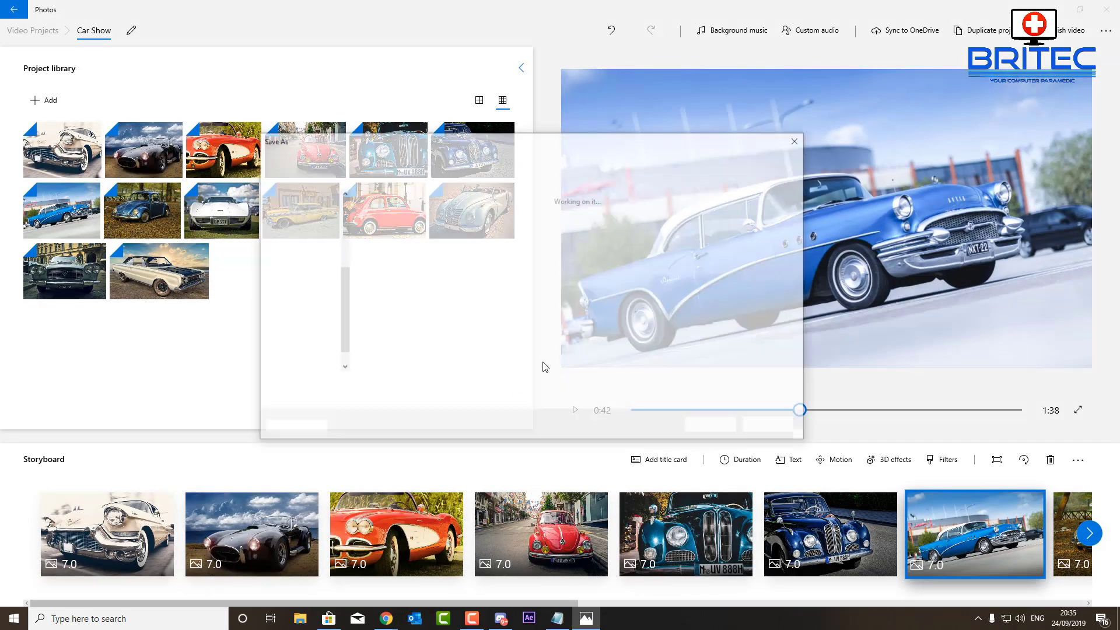
left_click(383, 388)
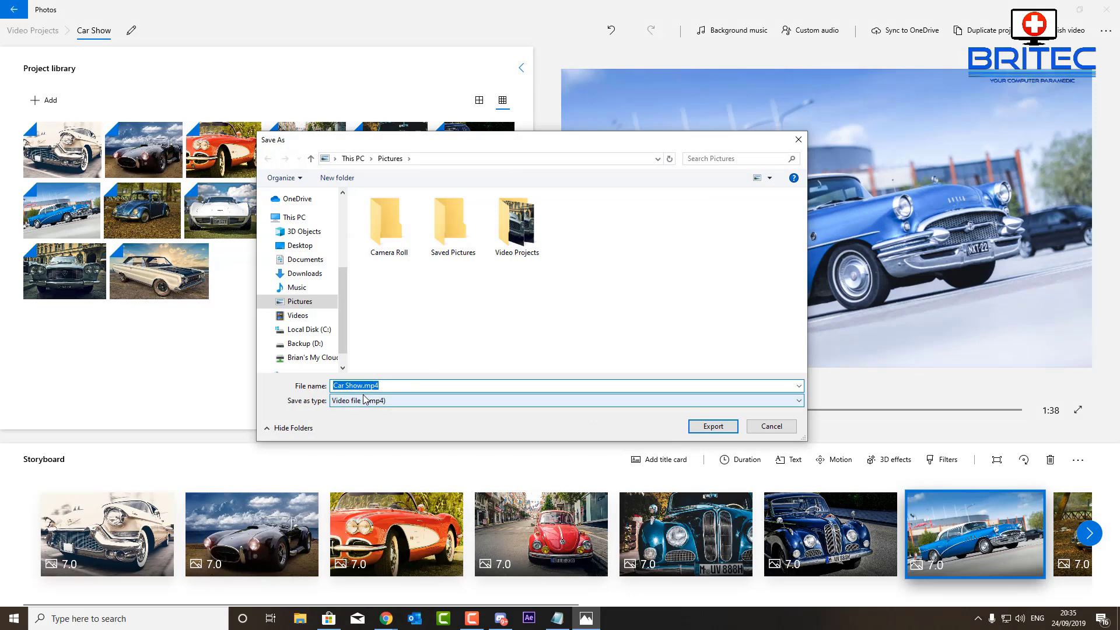
left_click(300, 245)
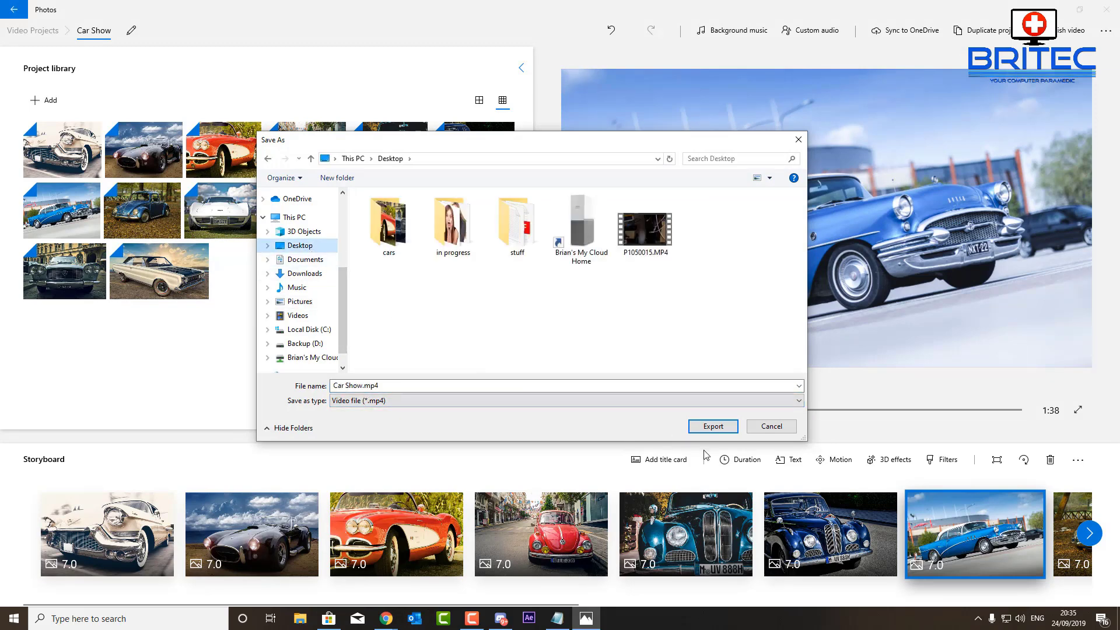
left_click(721, 430)
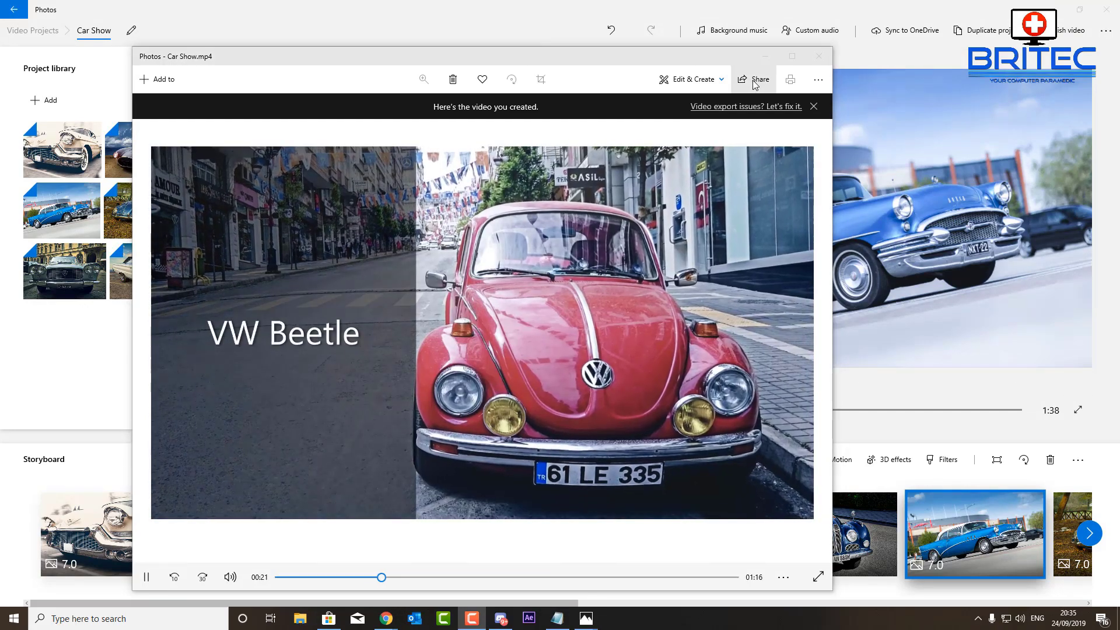
Check the additional options available for the exported video, and close its preview.
left_click(818, 82)
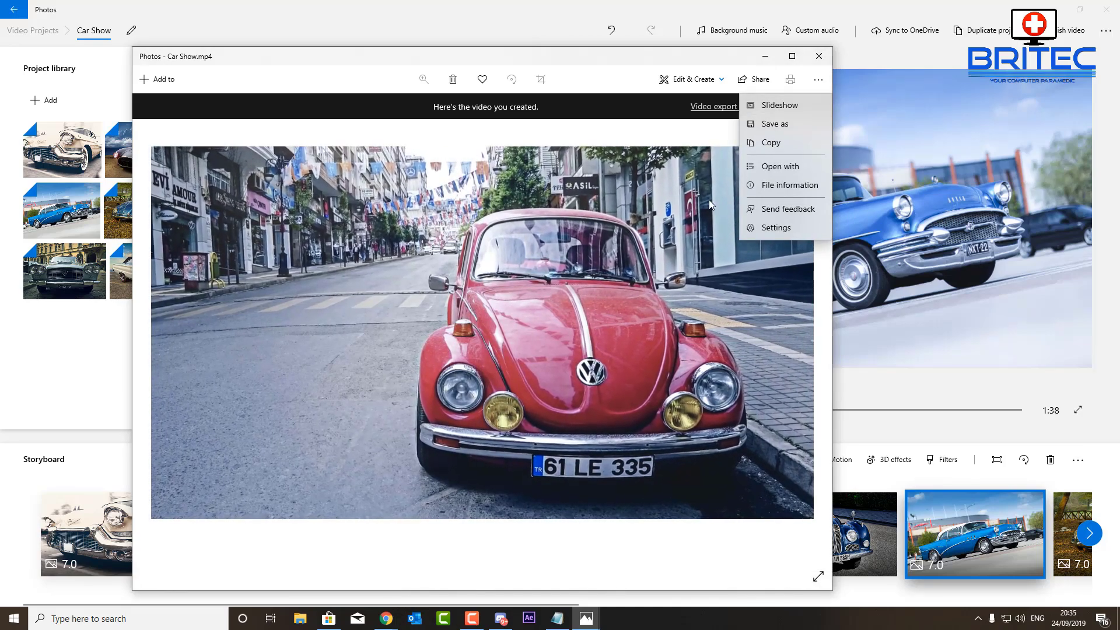
left_click(749, 63)
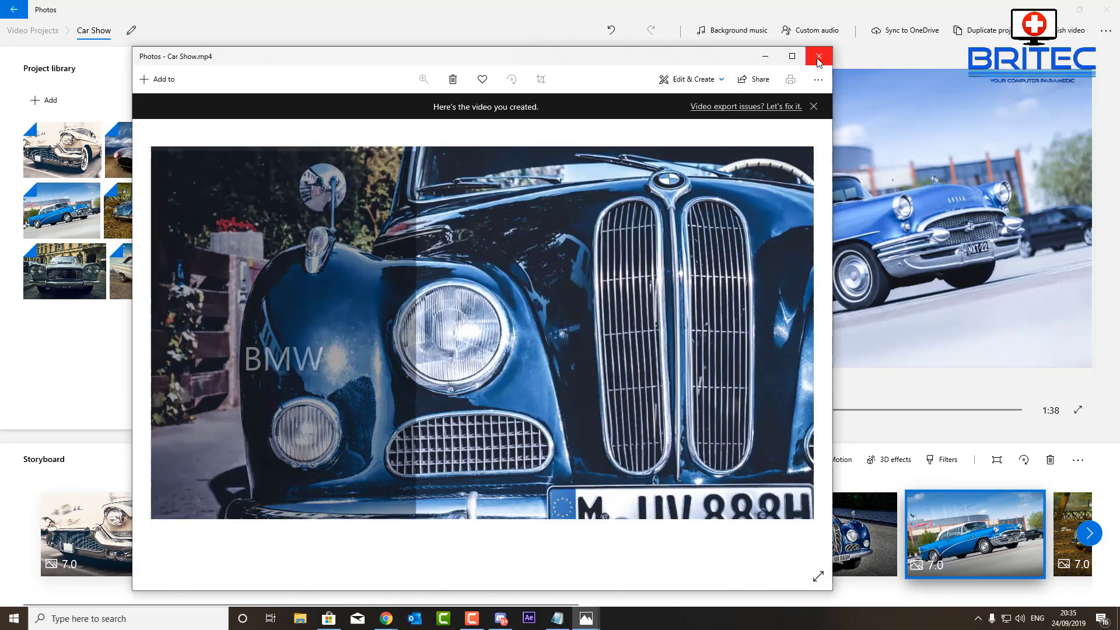
left_click(819, 56)
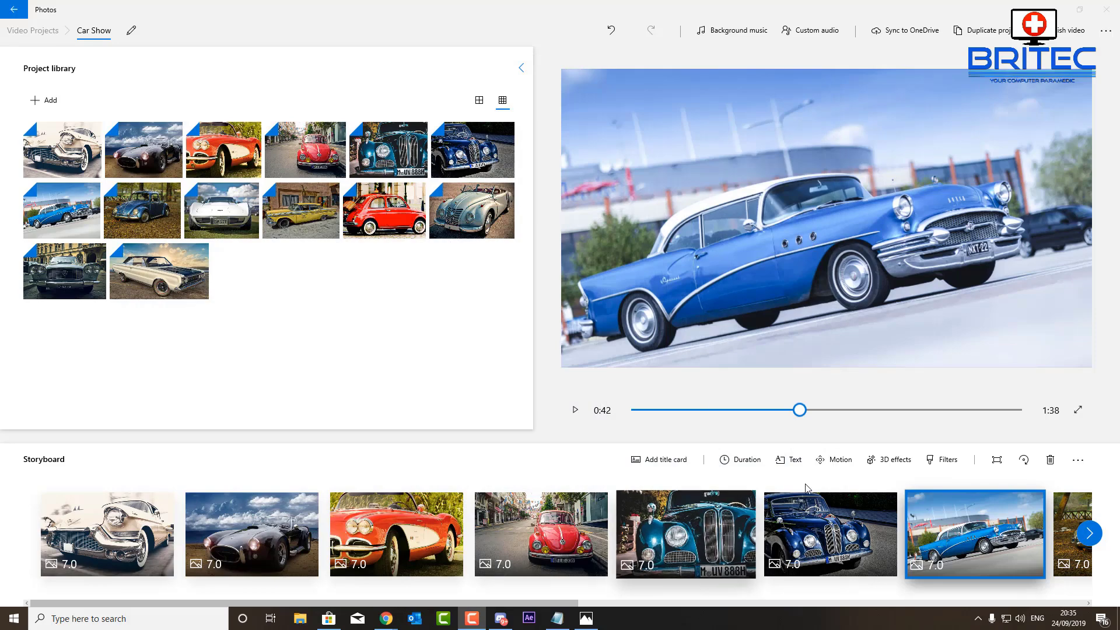
Close the video project and open the exported Car Show.mp4 from the cars folder.
left_click(1106, 12)
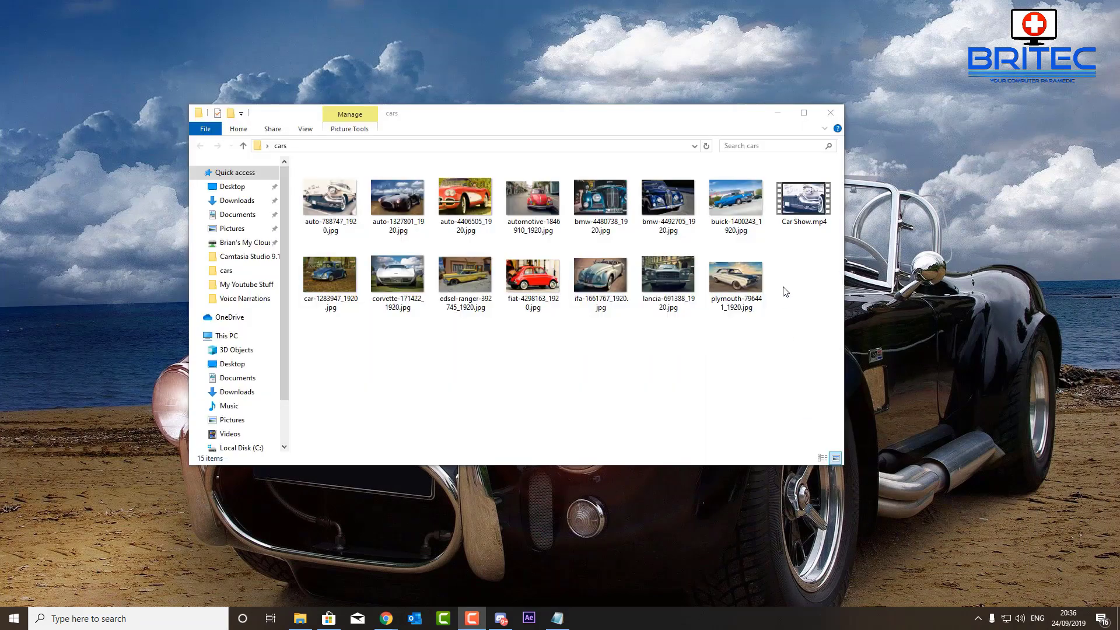
double_click(802, 201)
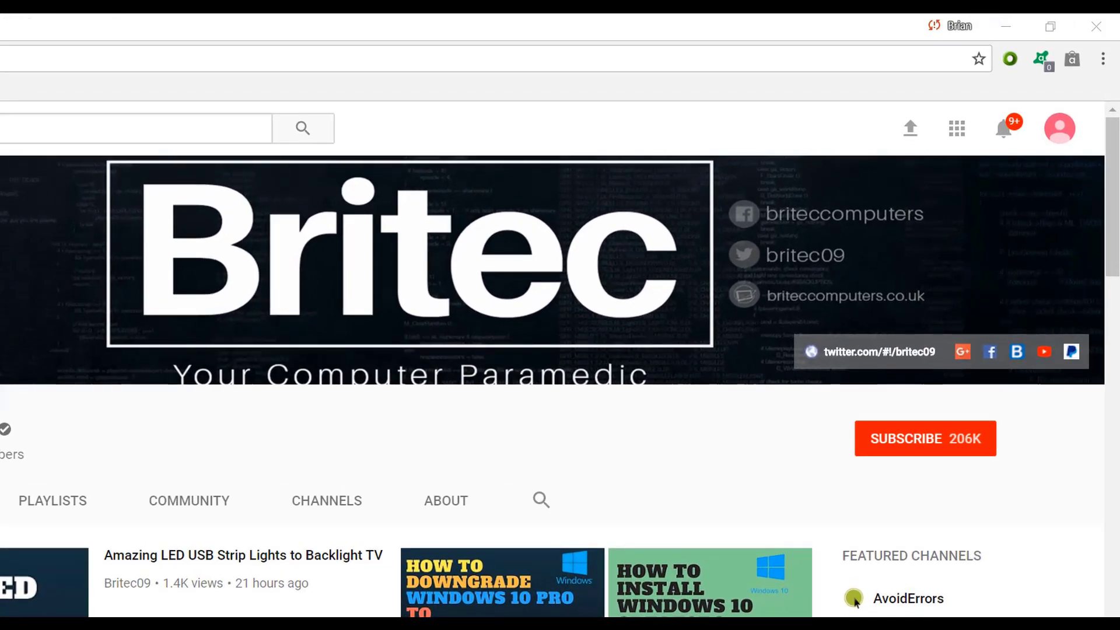
left_click(937, 452)
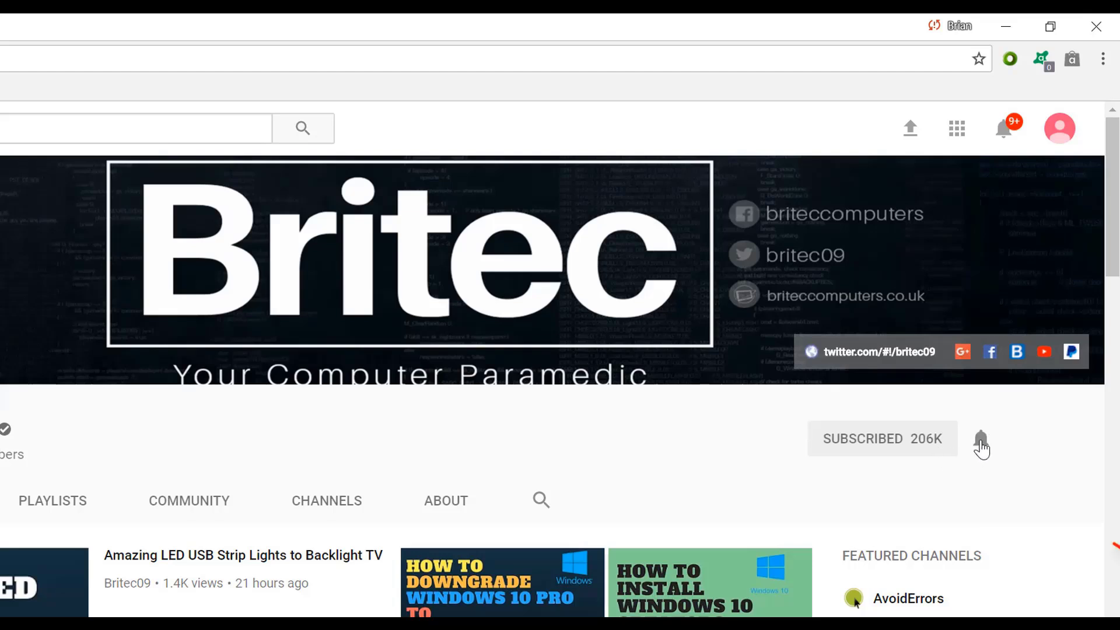